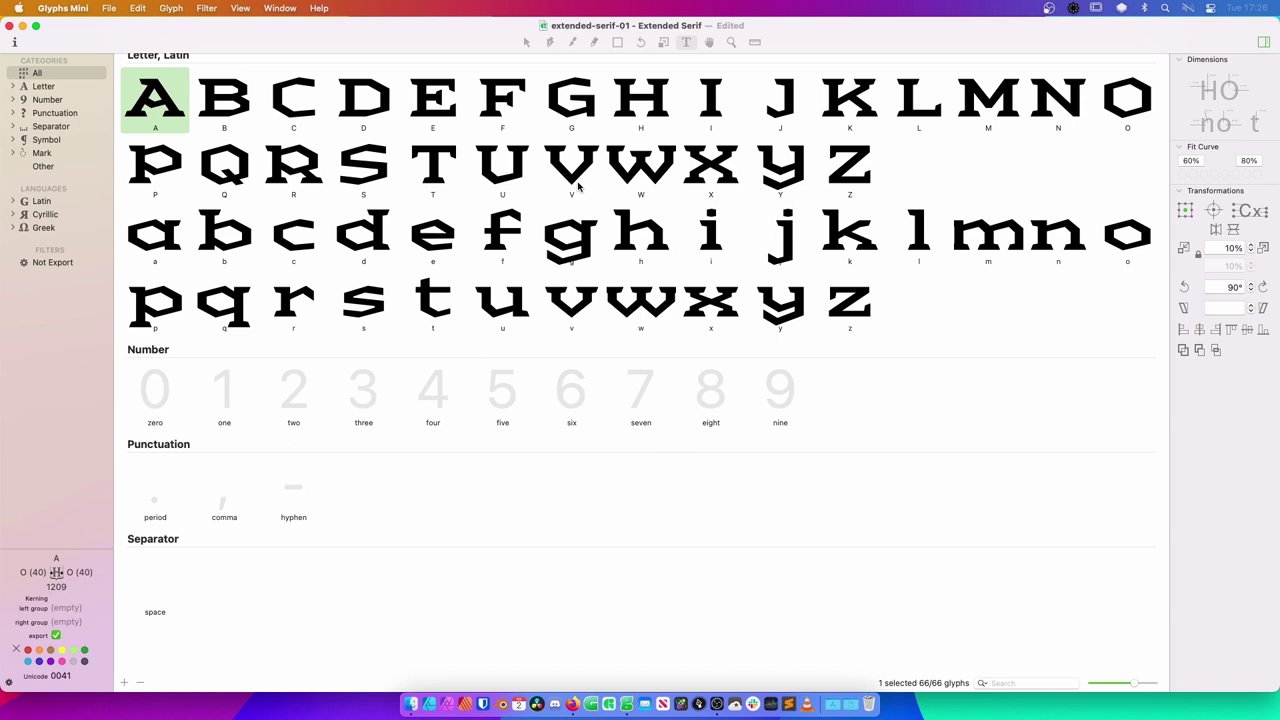
Select the H glyph cell in the Extended Serif font overview.
click(643, 106)
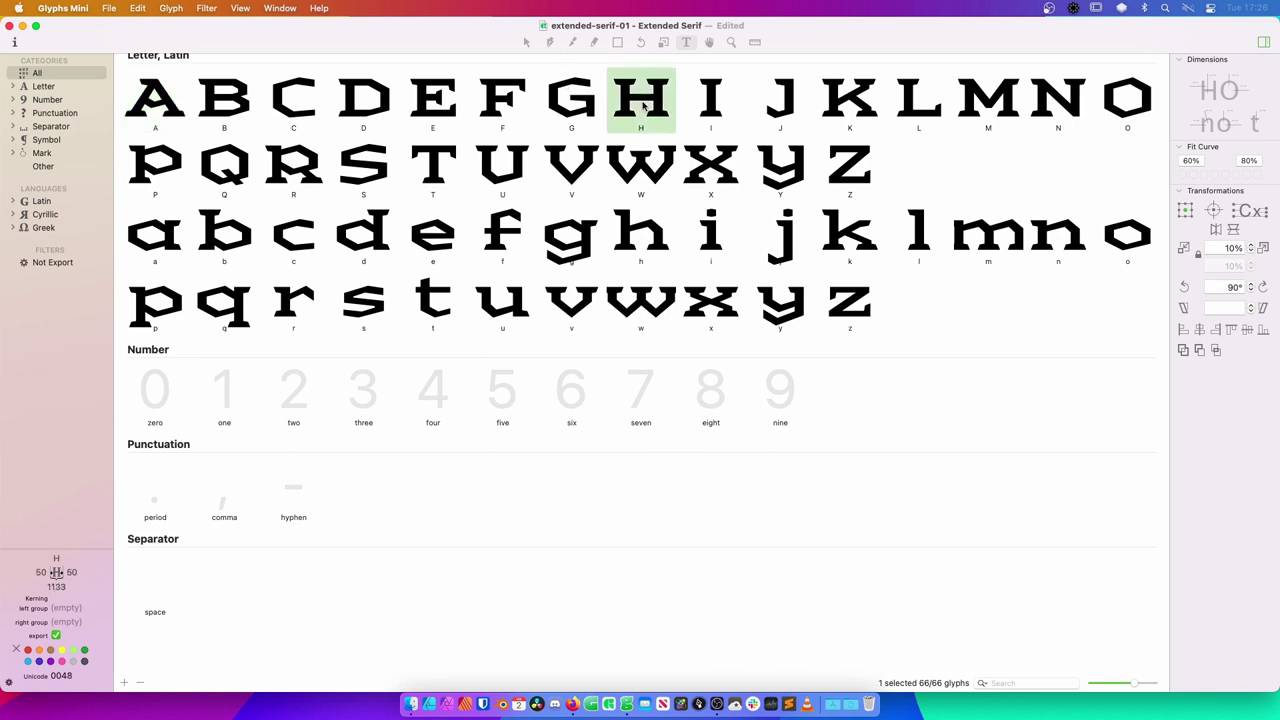
Open H in an edit tab, replace it with the test string HNHNHN and zoom out.
double_click(643, 106)
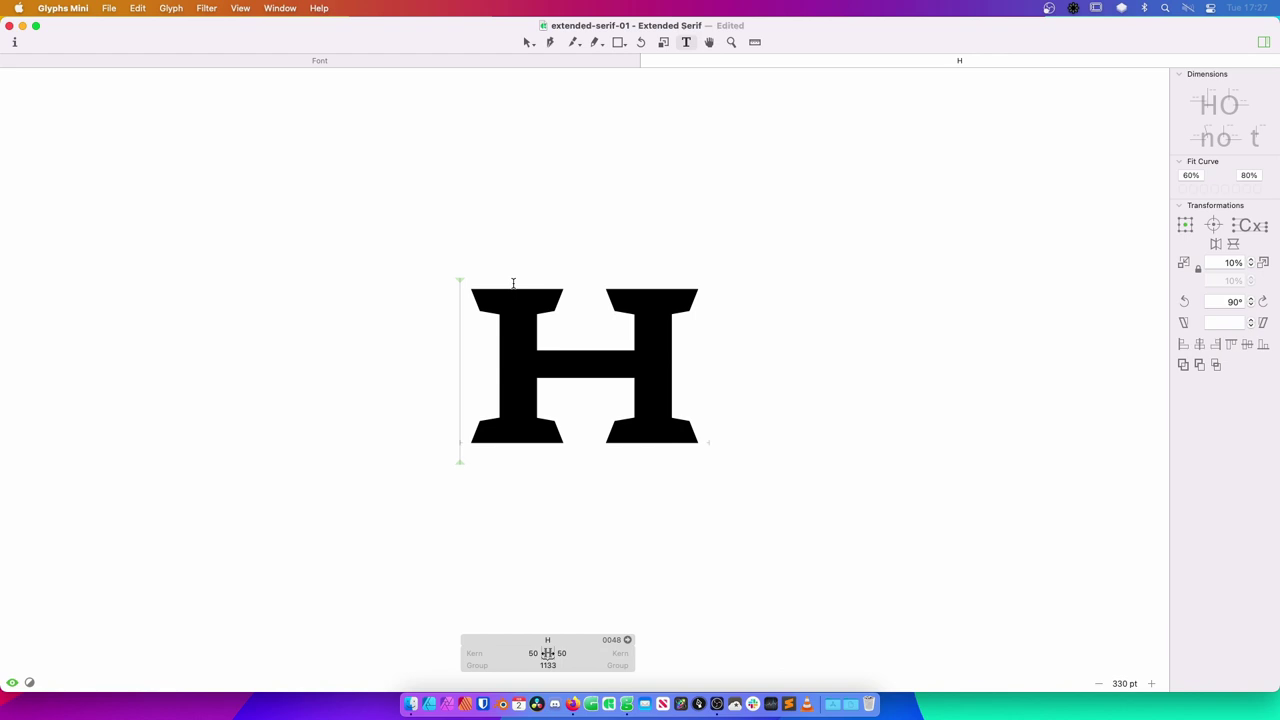
key(super+a)
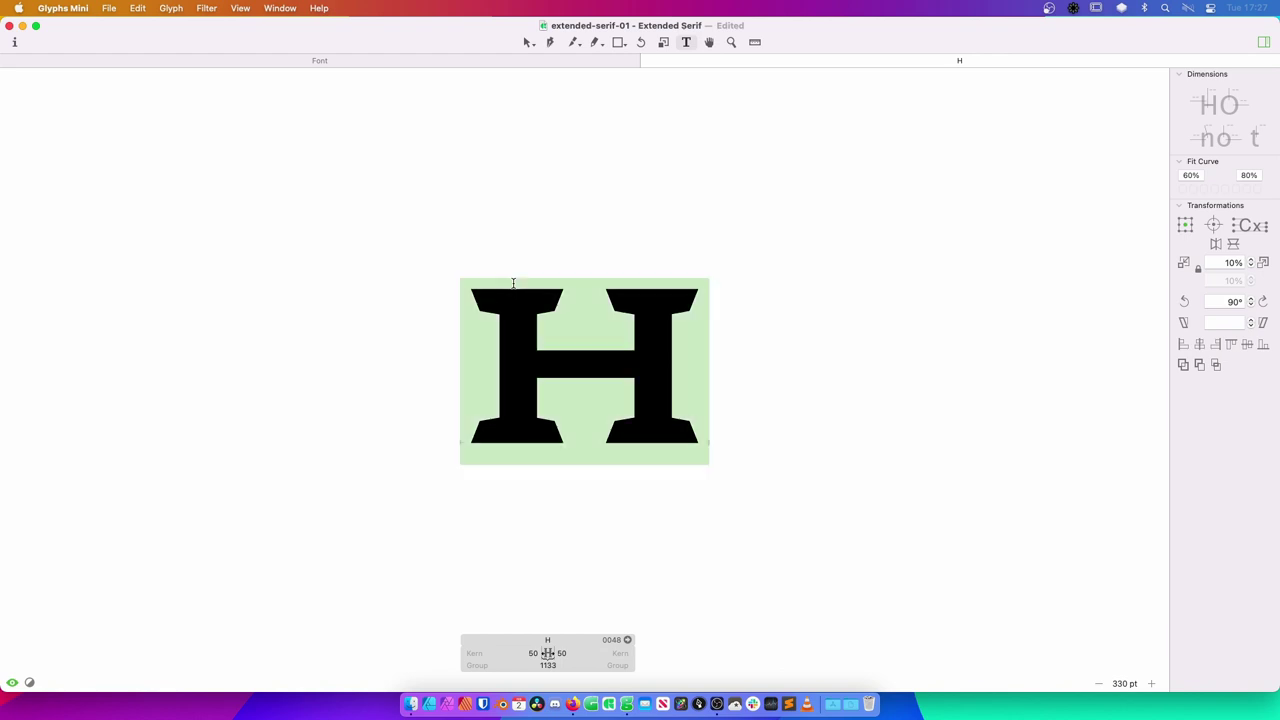
text(HNHNHN)
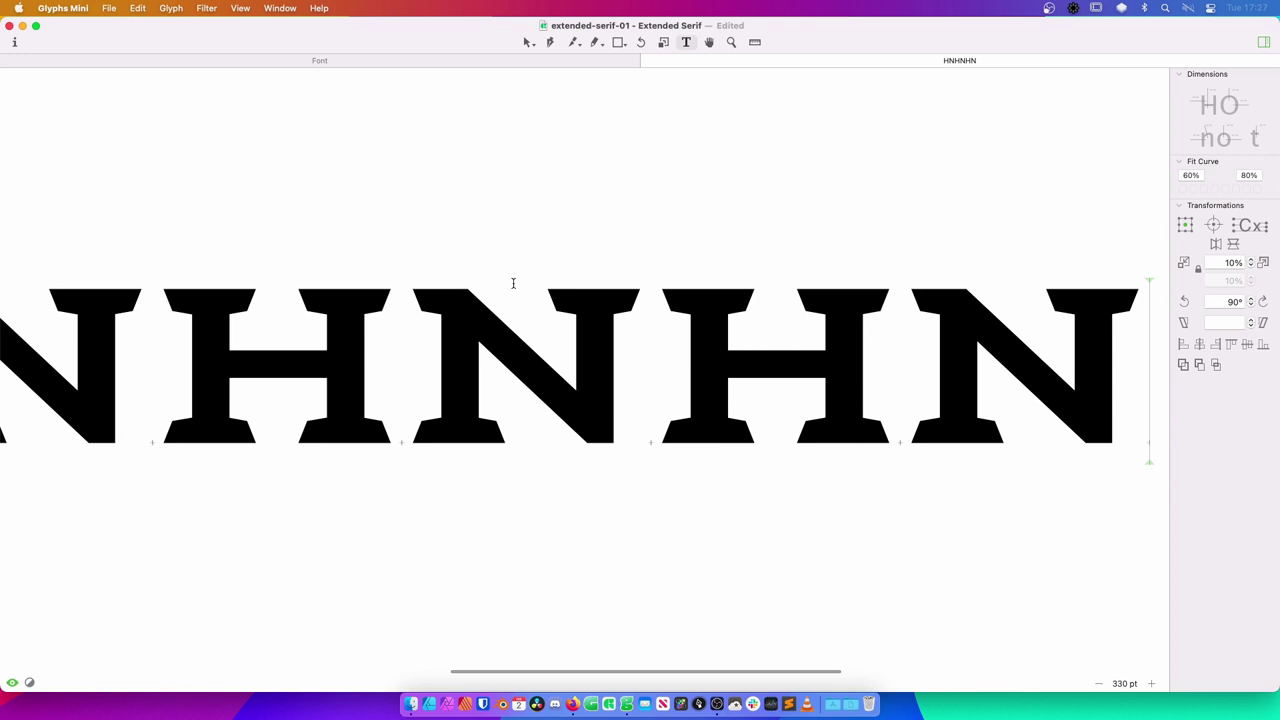
key(super+minus)
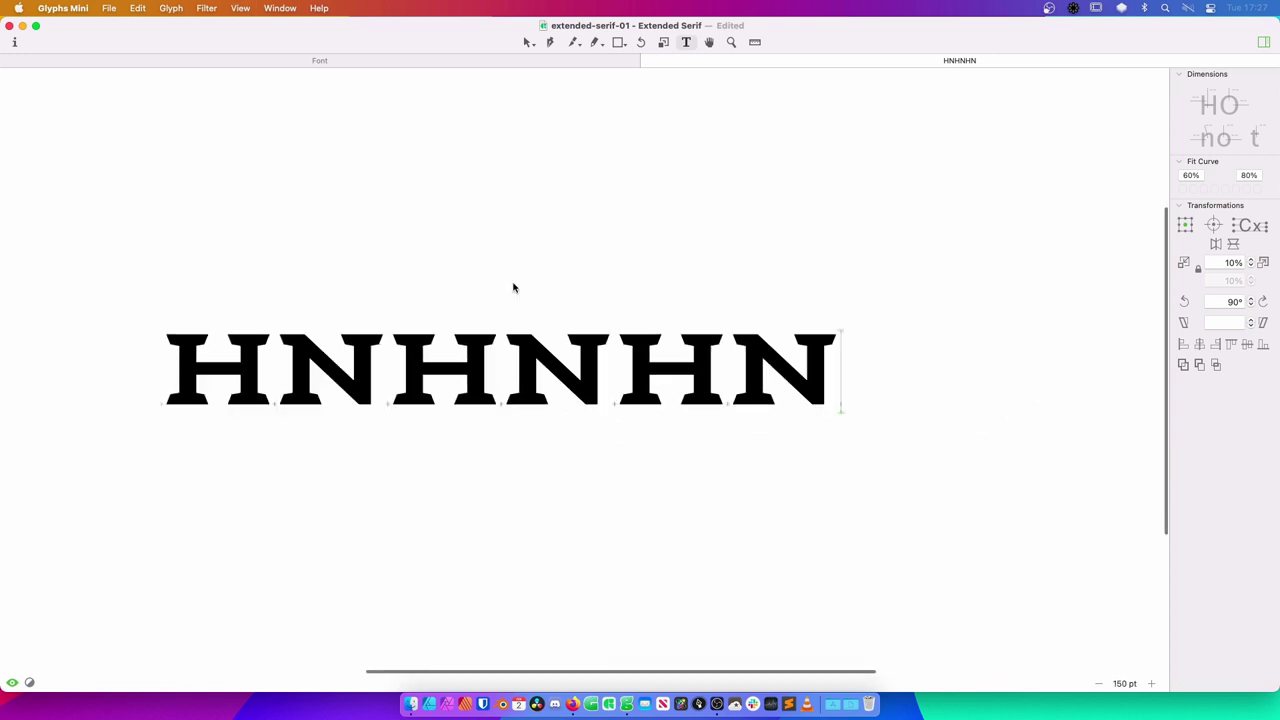
key(Escape)
scroll(664, 273, down, 2)
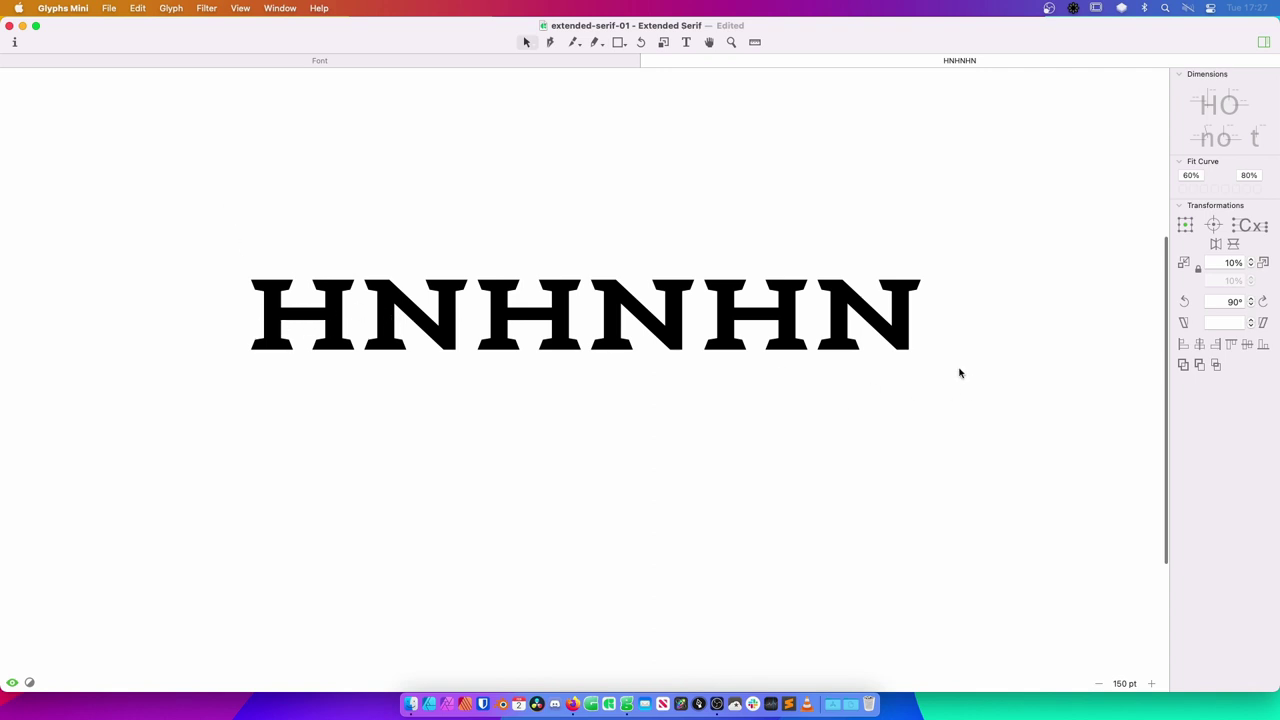
Activate the first H and the following N, inspecting N's sidebearings without changing them.
double_click(303, 308)
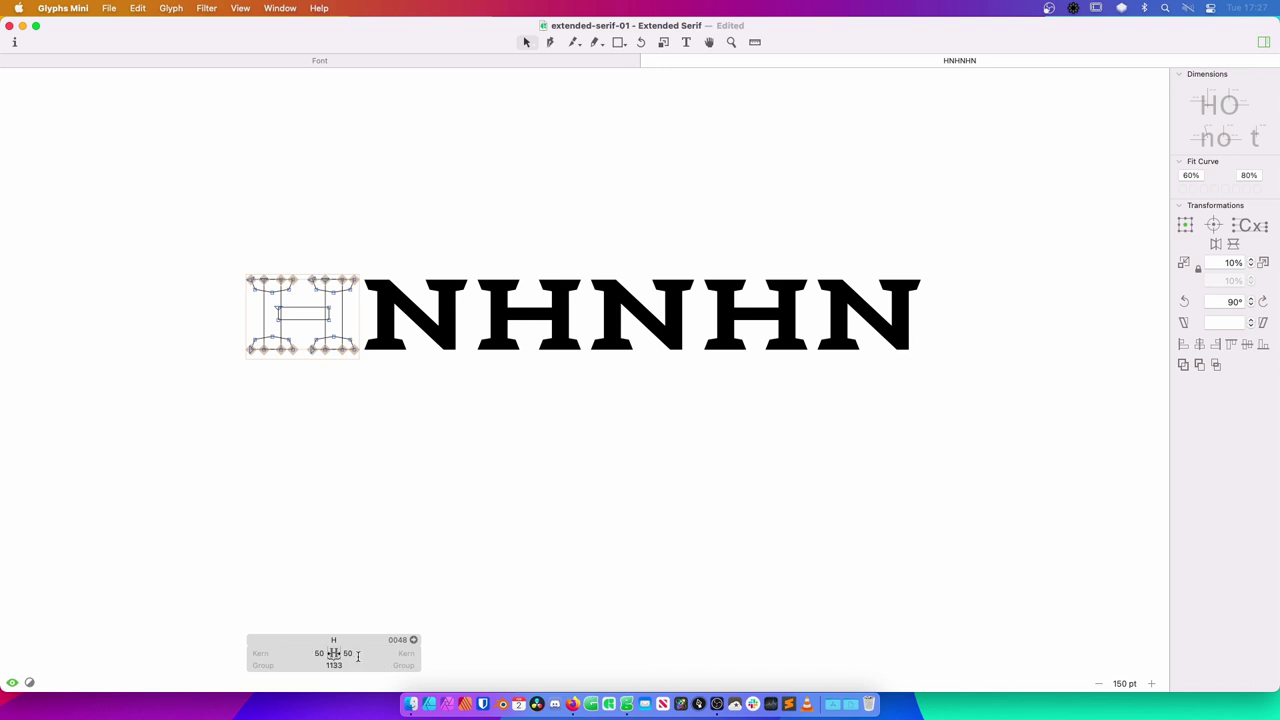
double_click(414, 337)
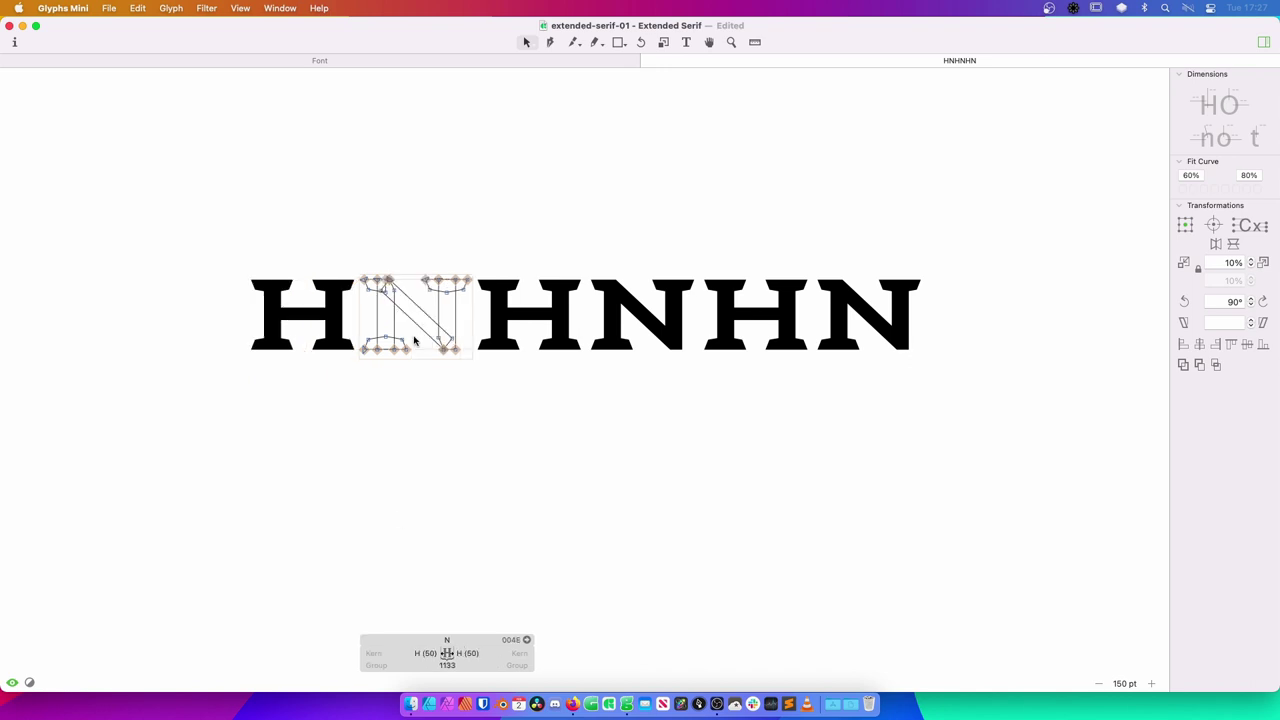
click(421, 653)
click(481, 654)
click(513, 601)
Widen the H's right sidebearing to 150, then to 300, and compare against the N.
double_click(302, 299)
click(350, 653)
text(1)
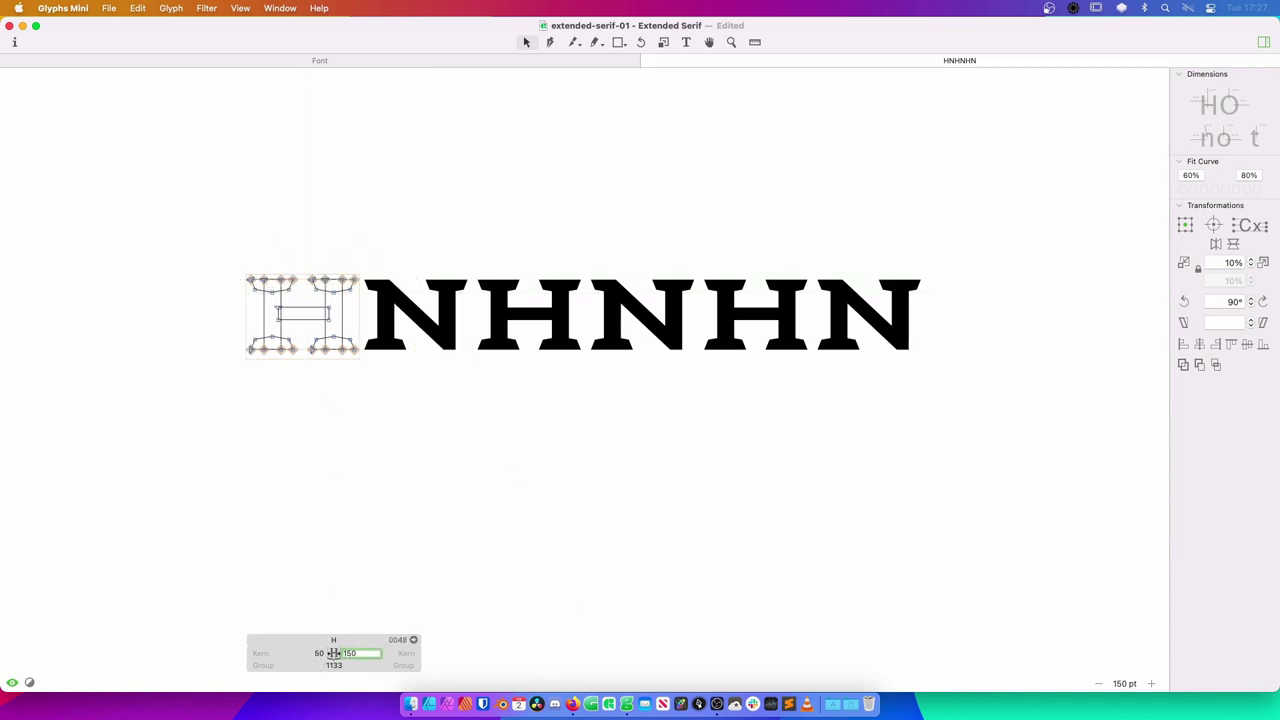
text(50)
key(Return)
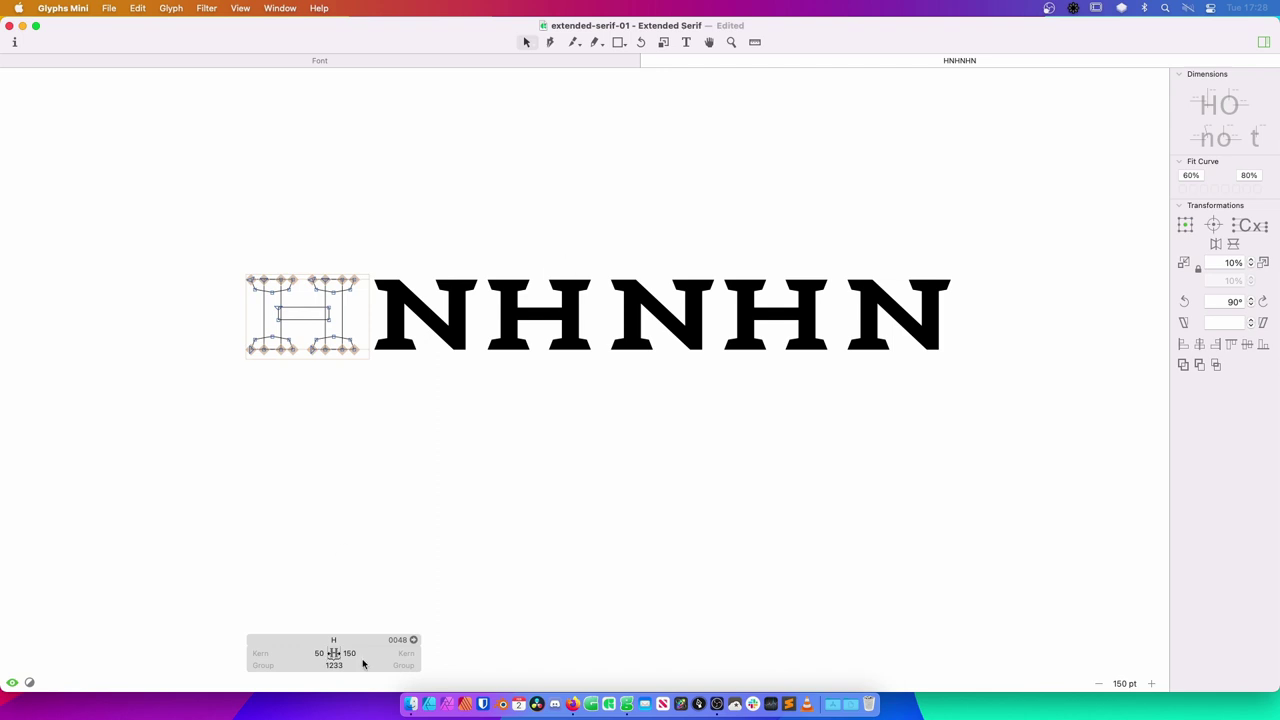
click(349, 653)
text(2)
text(00)
key(Return)
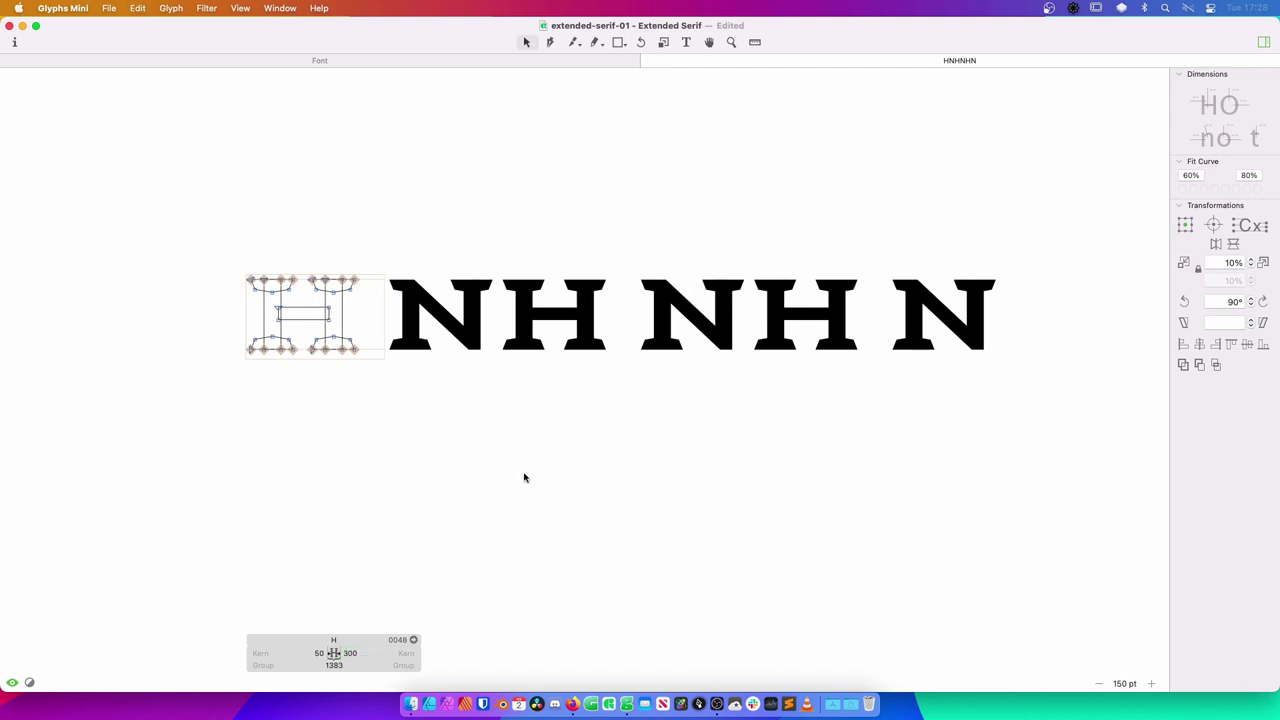
double_click(458, 300)
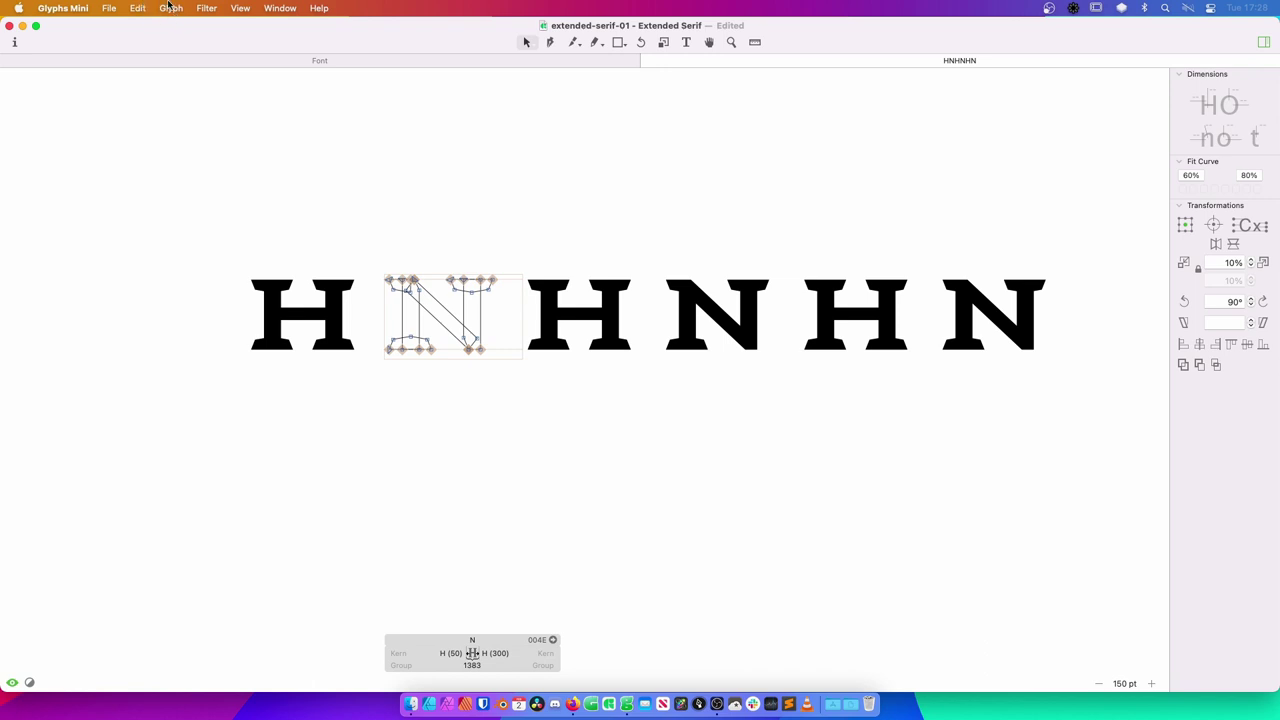
Restore the H's right sidebearing to 50, bringing its width back to 1133.
click(173, 7)
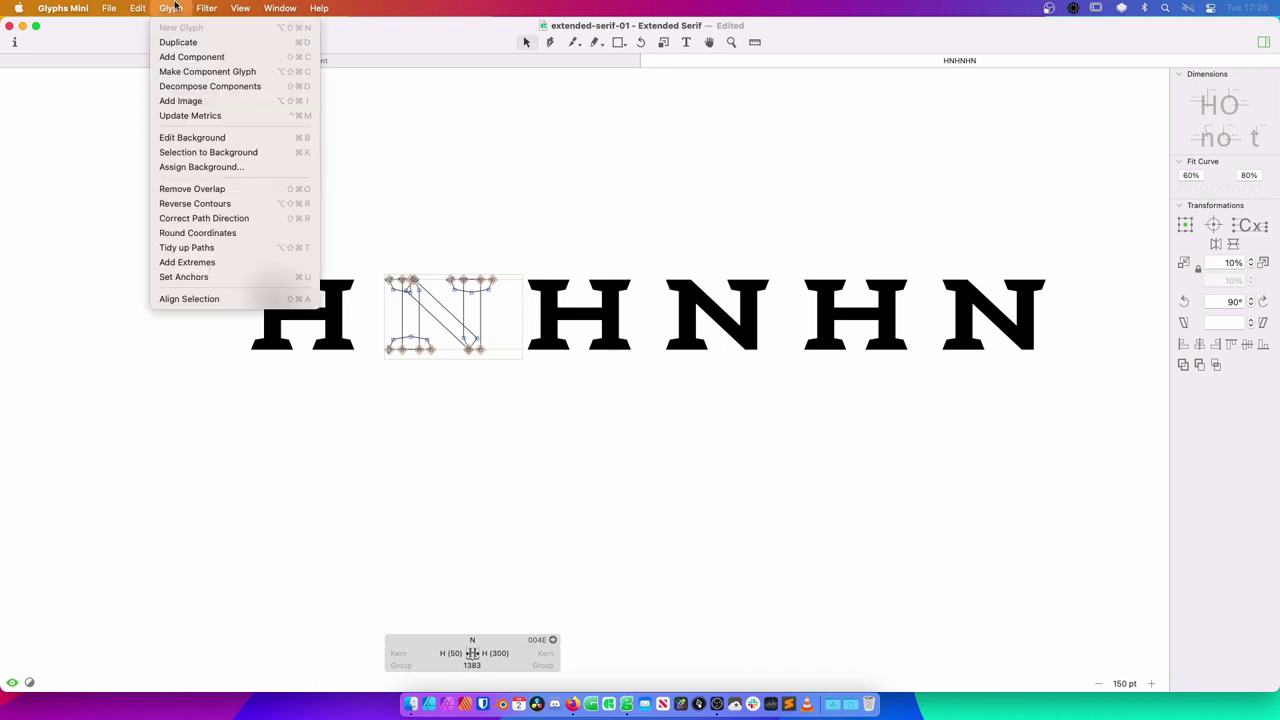
click(457, 154)
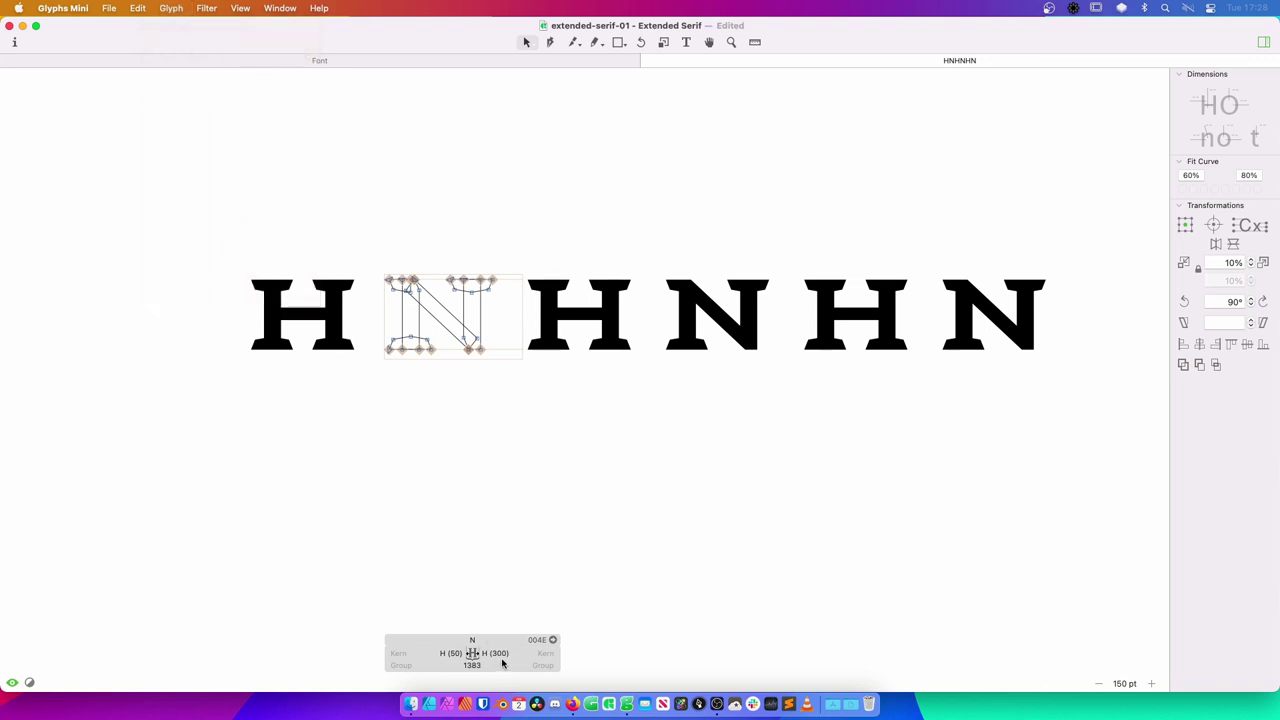
double_click(307, 307)
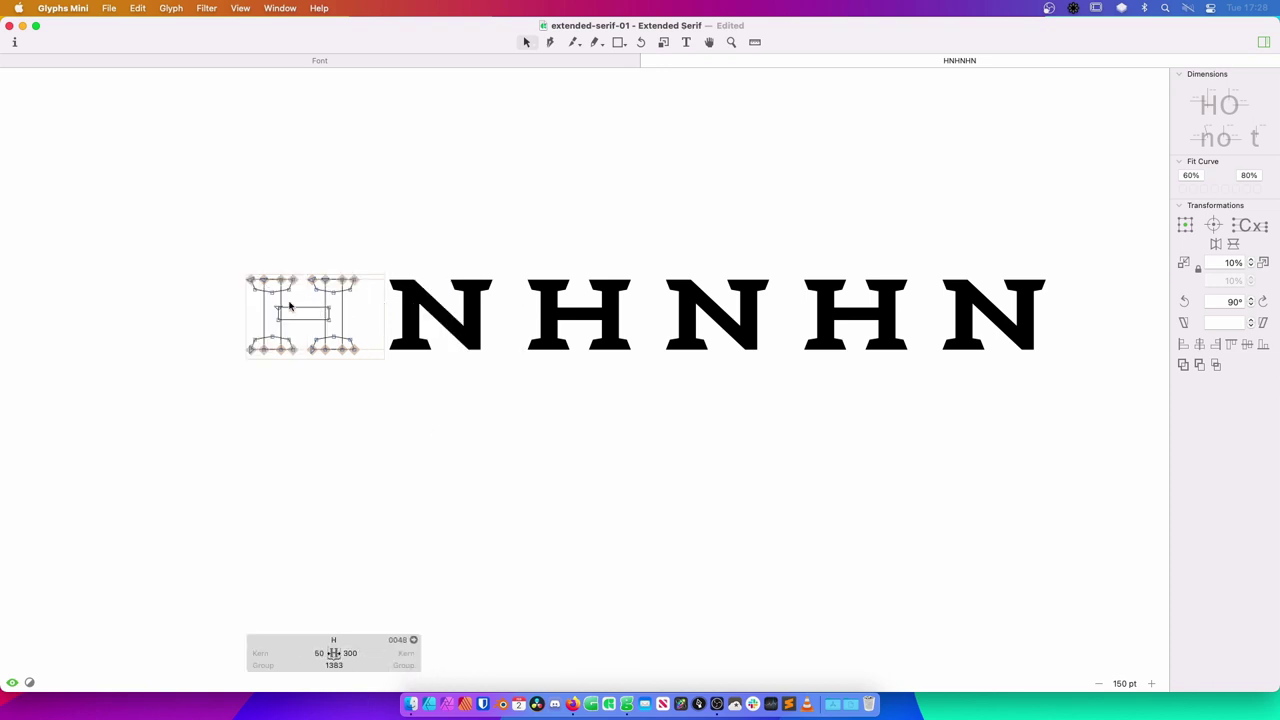
click(350, 653)
text(50)
key(Return)
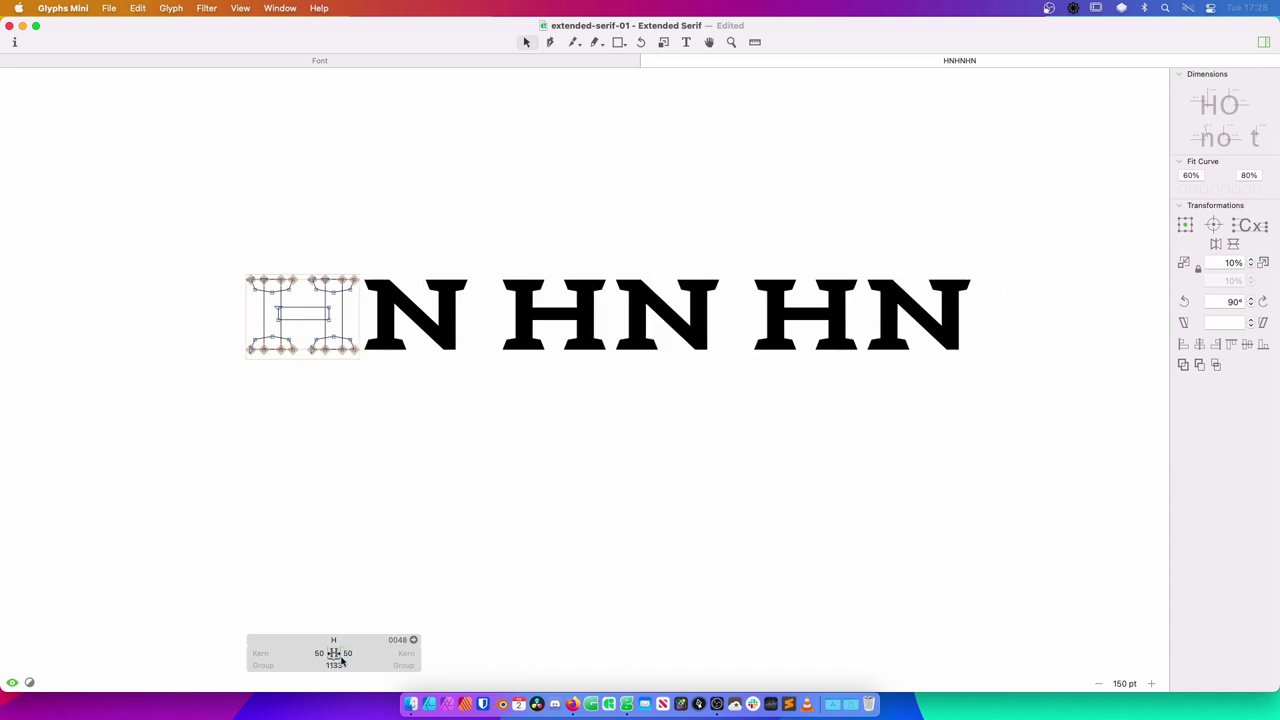
Update the N's metrics and start a new line before the first H.
double_click(424, 347)
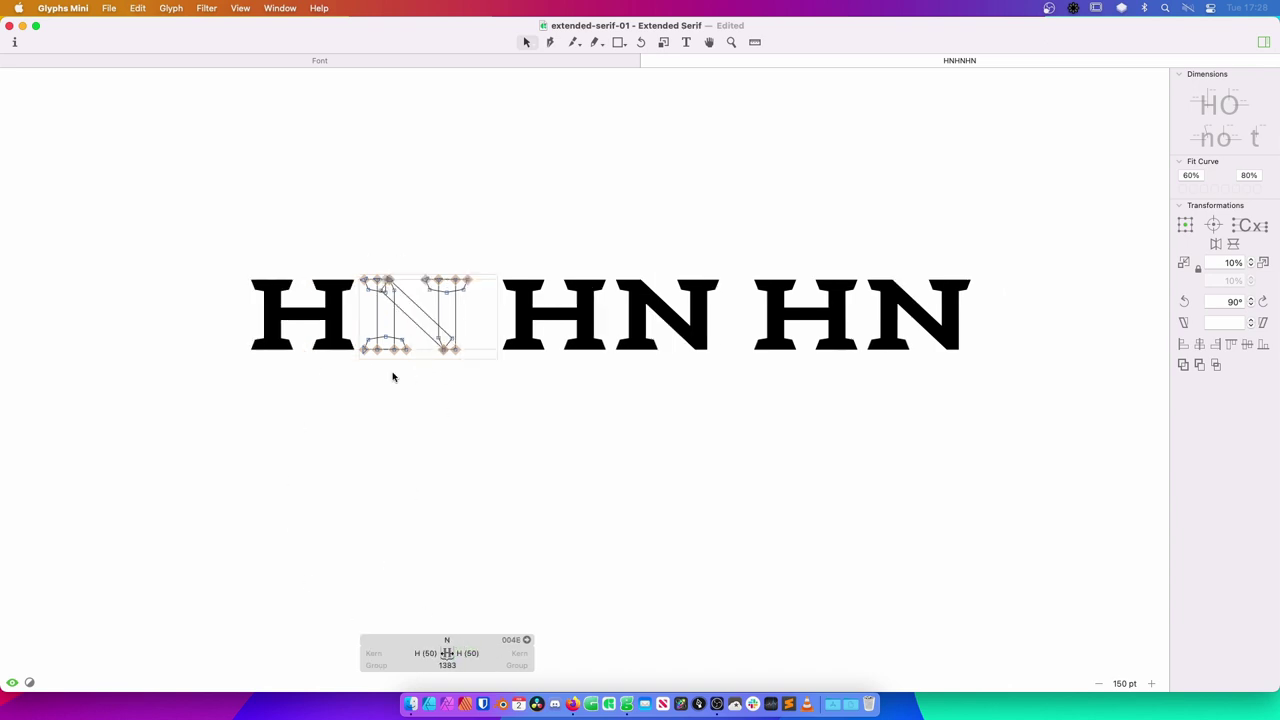
key(ctrl+super+m)
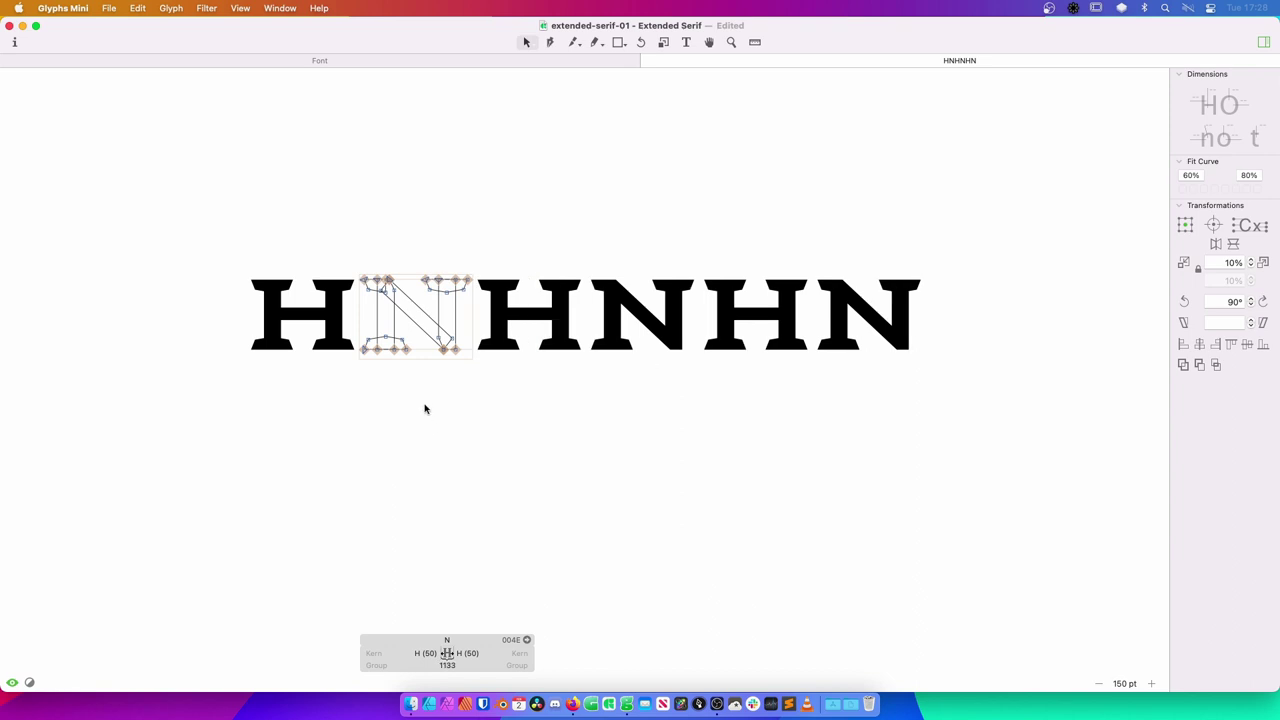
key(t)
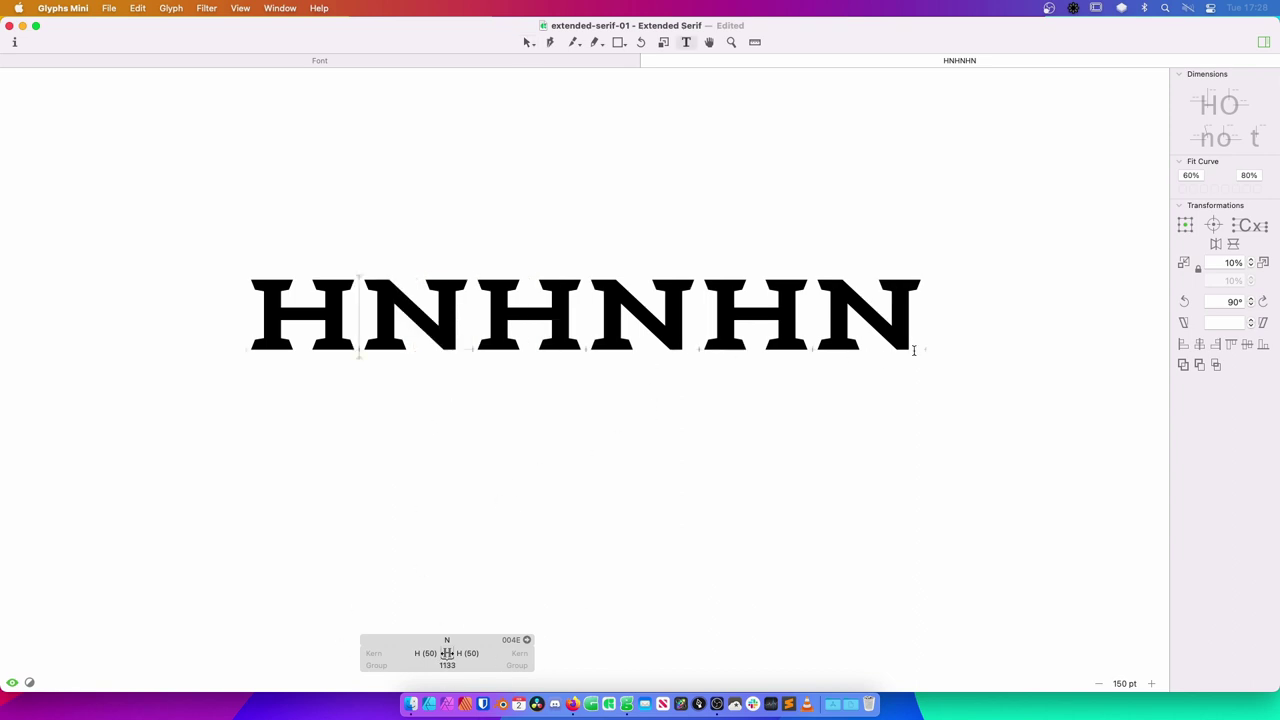
click(934, 323)
key(Left)
key(Left)
key(Left)
key(Left)
key(Left)
key(Left)
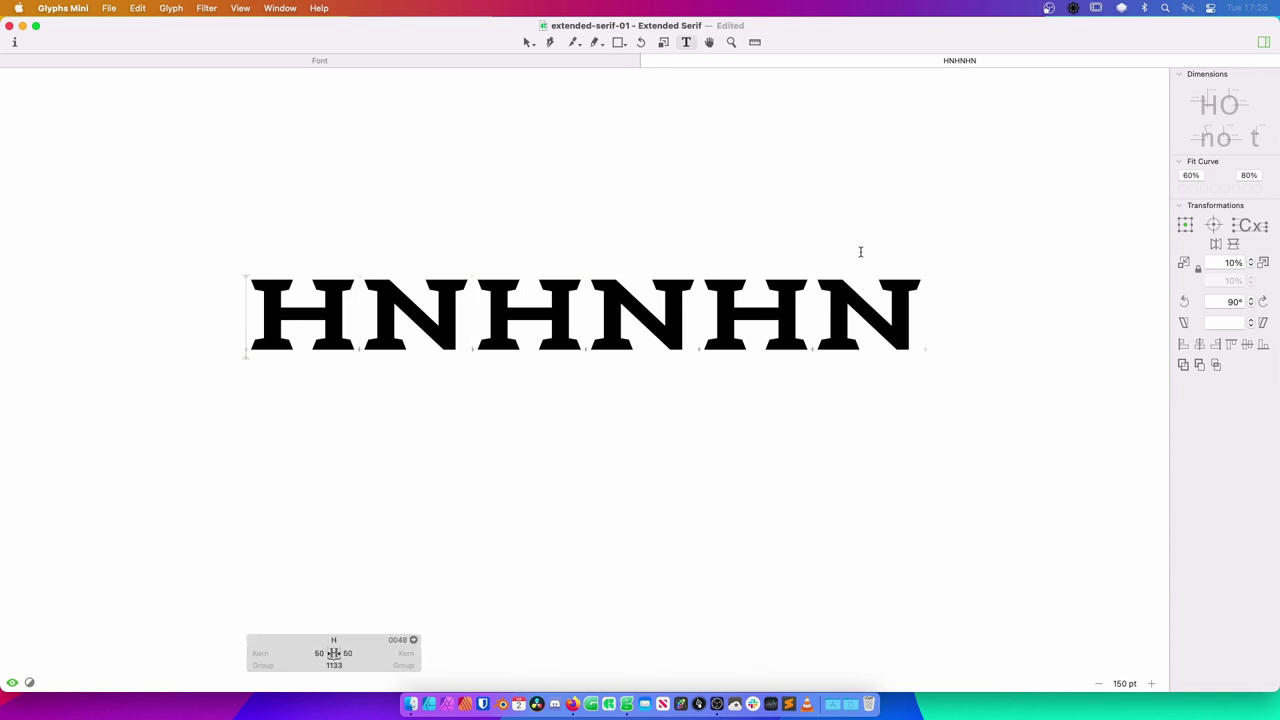
key(Return)
Add the test line AWAVA above HNHNHN.
key(BackSpace)
key(Return)
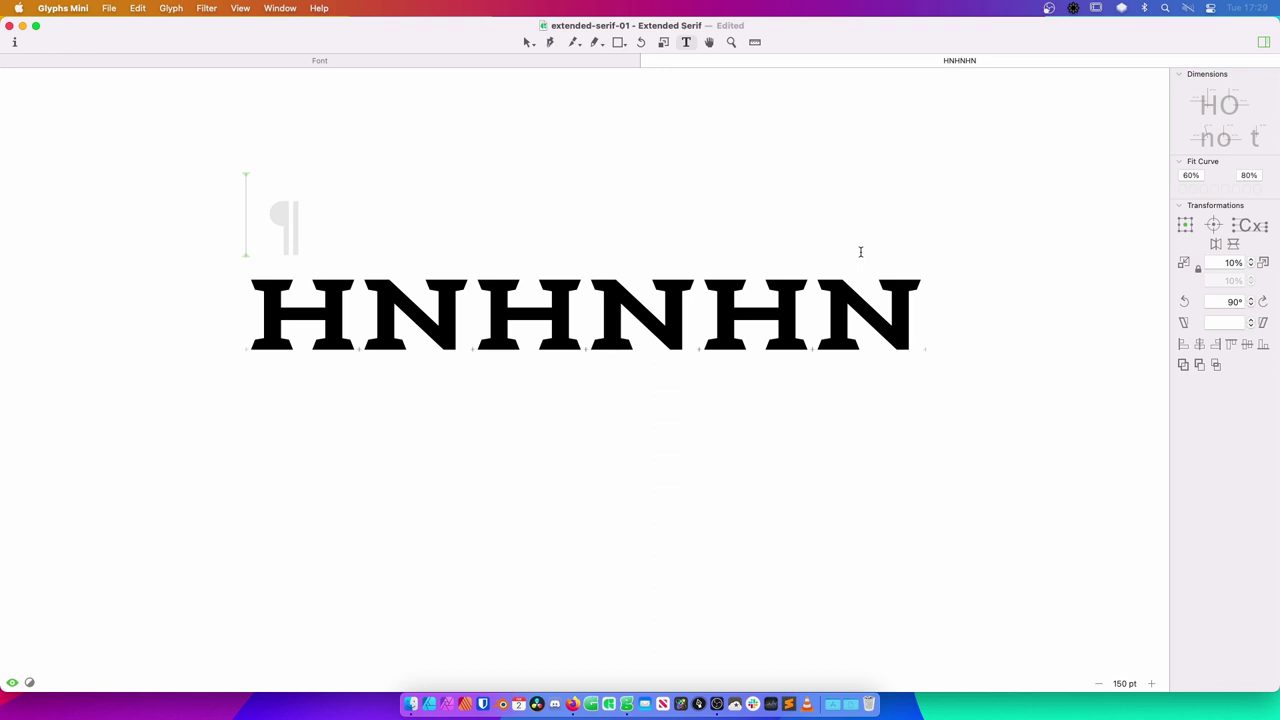
text(WAV)
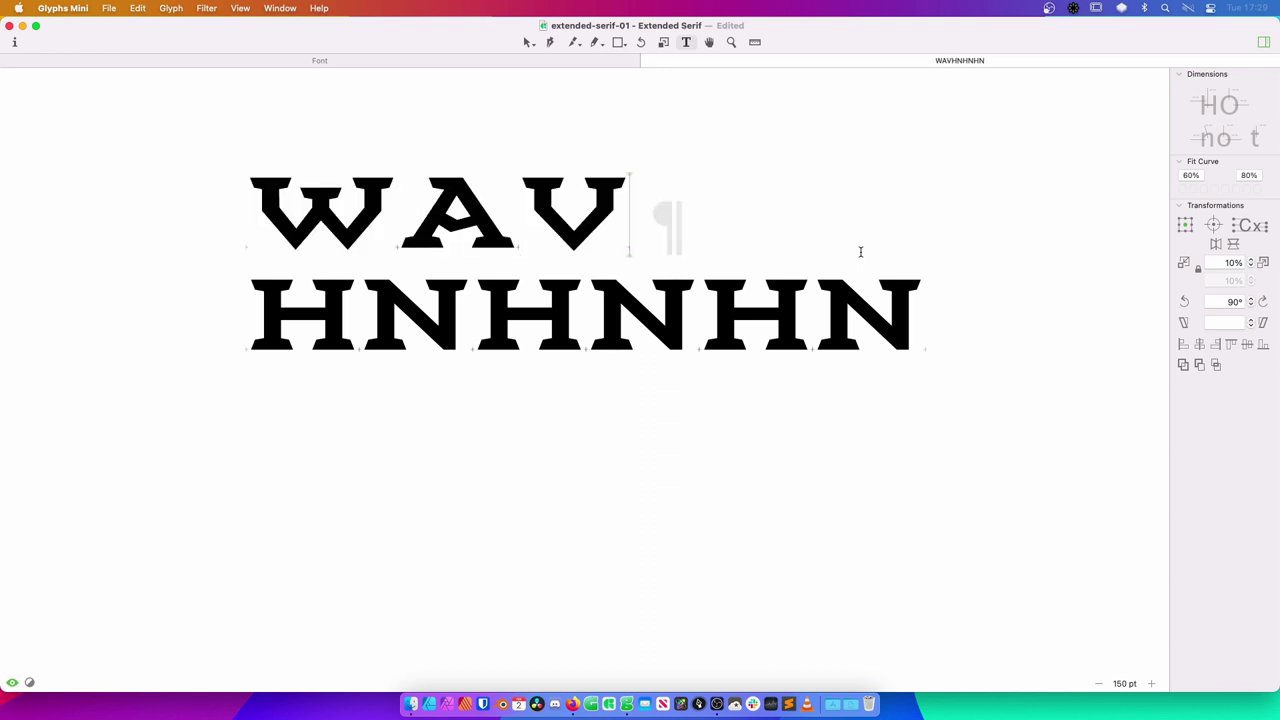
key(BackSpace)
key(BackSpace)
key(BackSpace)
text(AWAV)
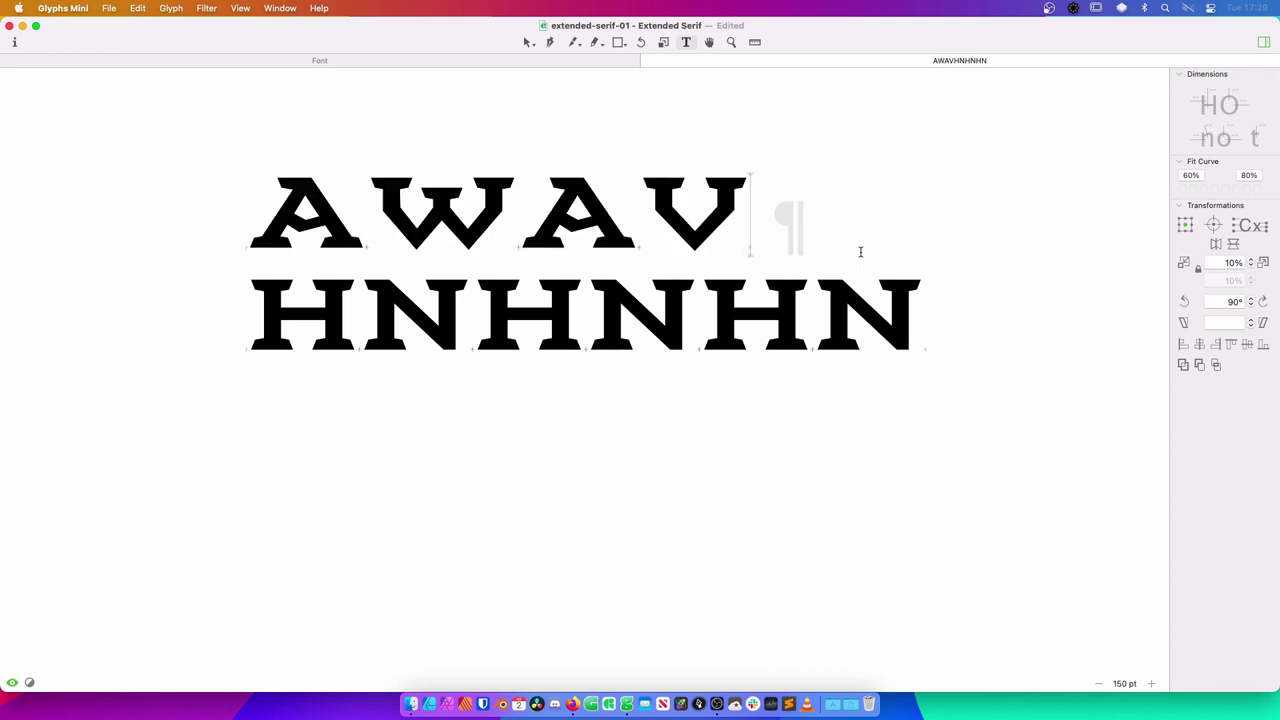
text(A)
key(Escape)
Inspect the A and W glyphs in AWAVA, both using 40-unit sidebearings.
scroll(715, 397, up, 5)
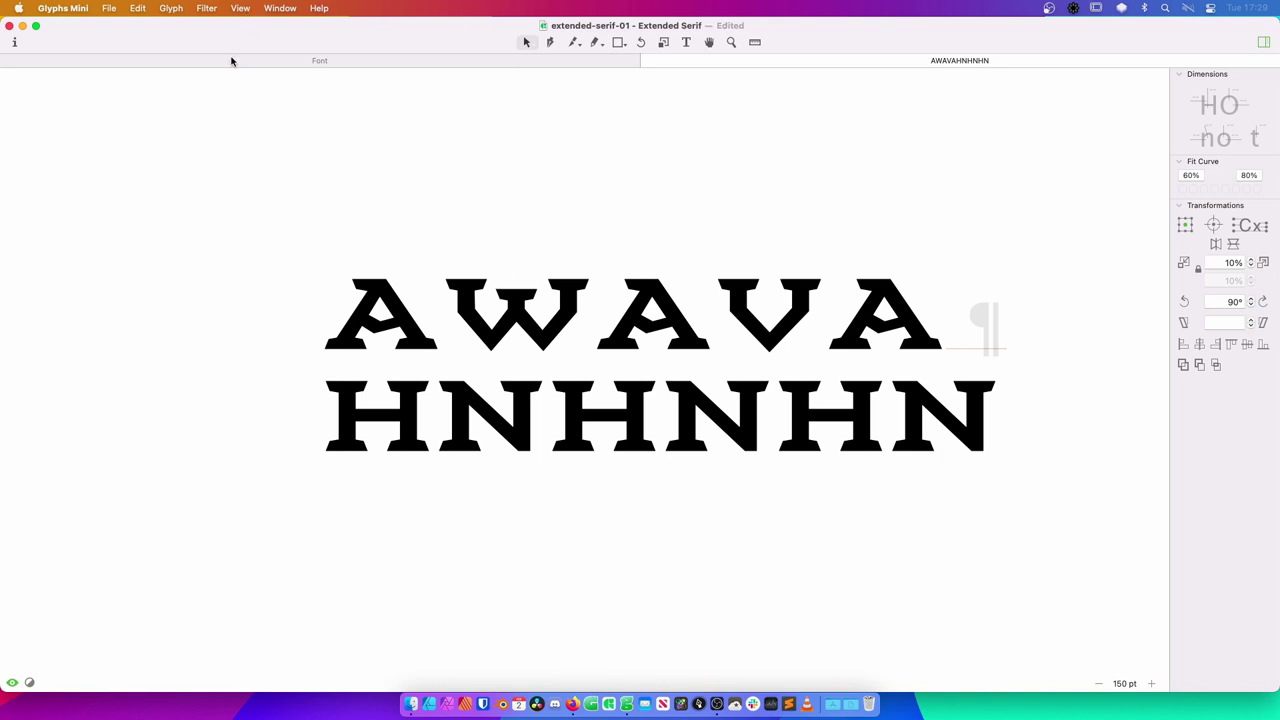
double_click(665, 347)
double_click(537, 309)
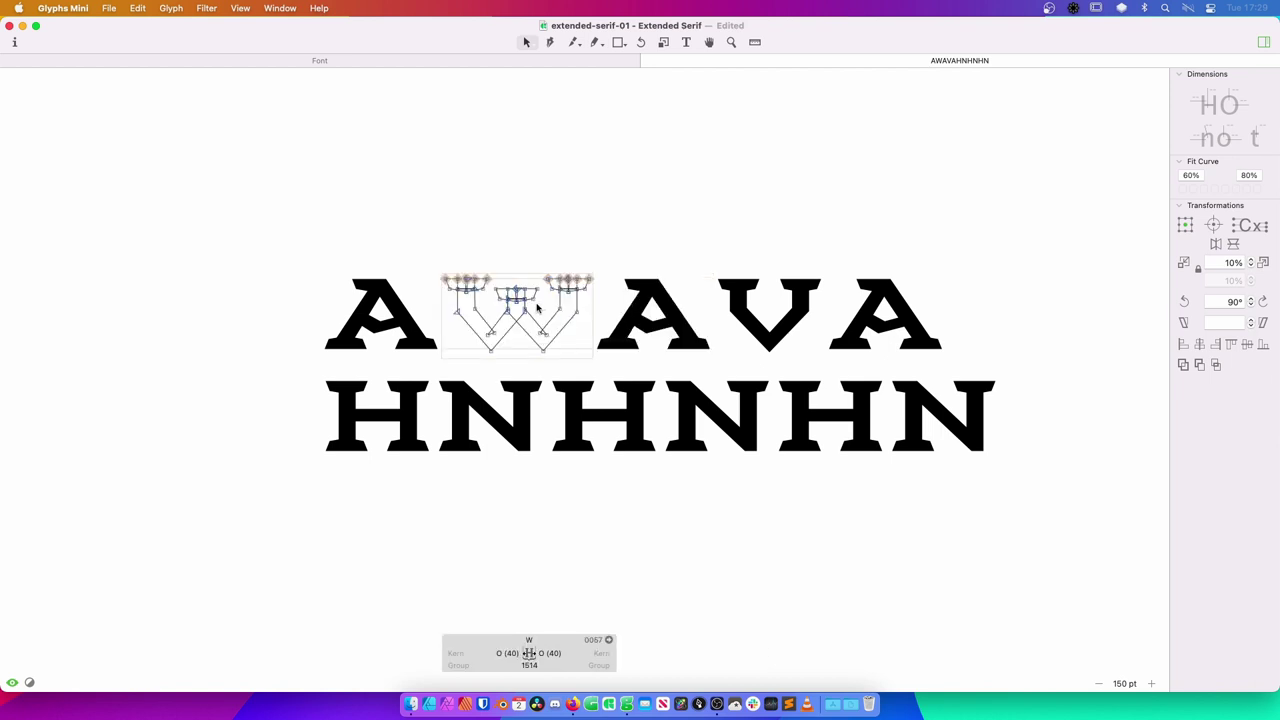
double_click(408, 310)
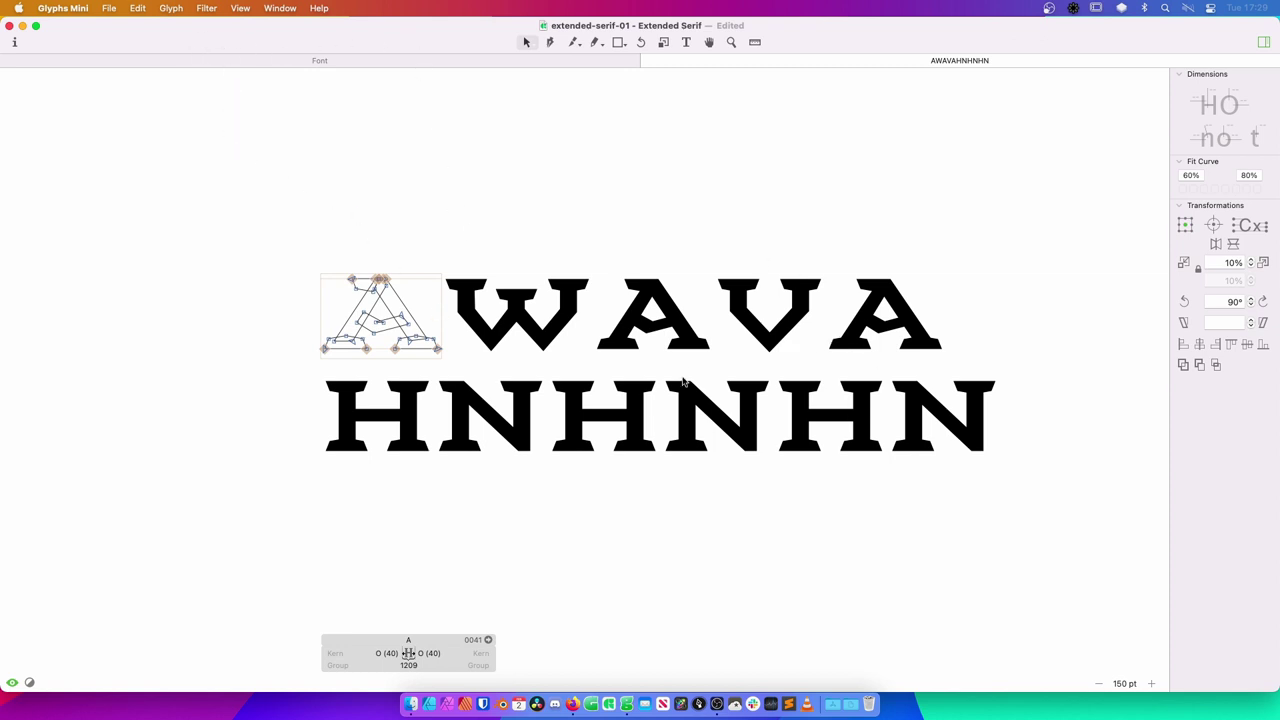
double_click(448, 296)
double_click(432, 301)
double_click(452, 321)
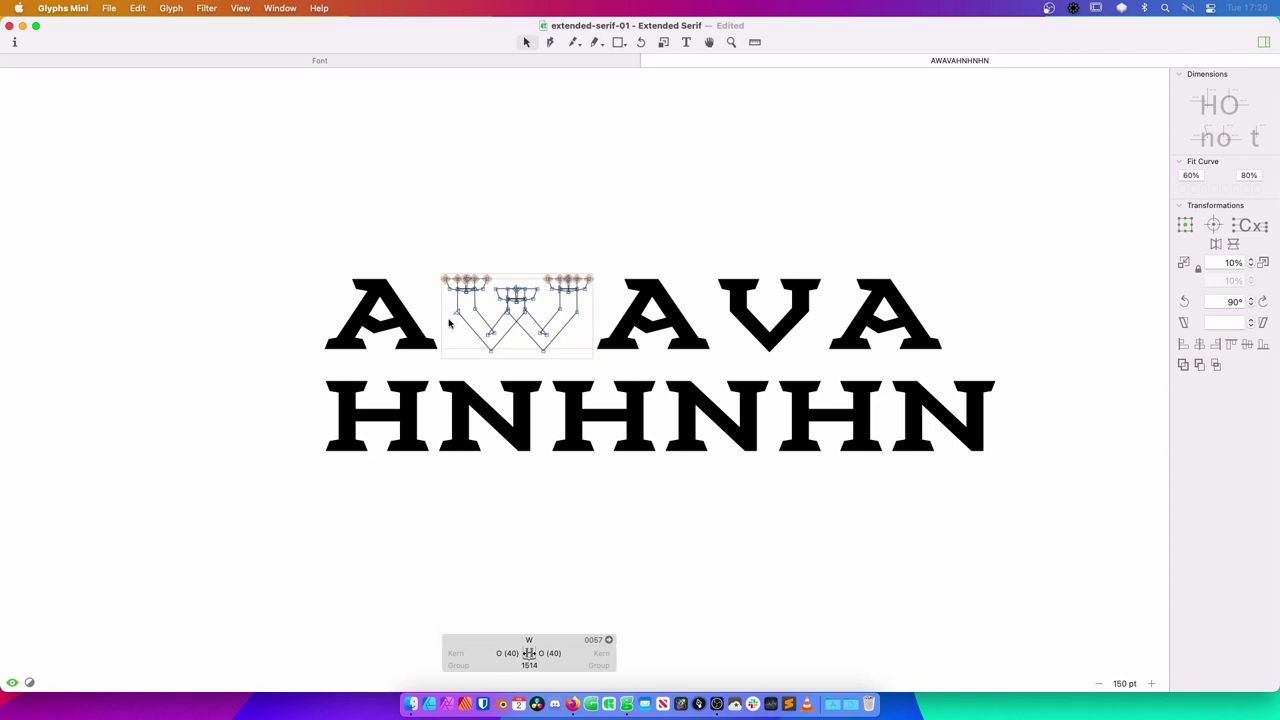
Open the Kerning window and position it beside the test lines.
click(290, 9)
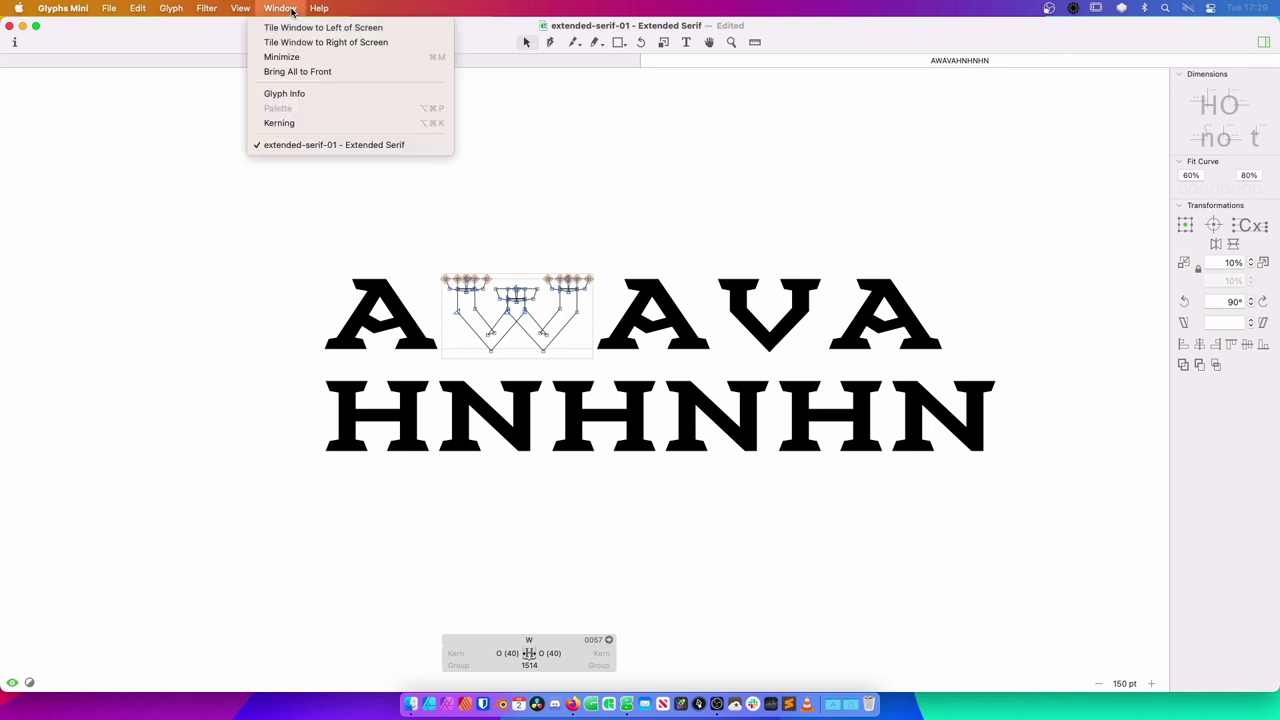
click(304, 123)
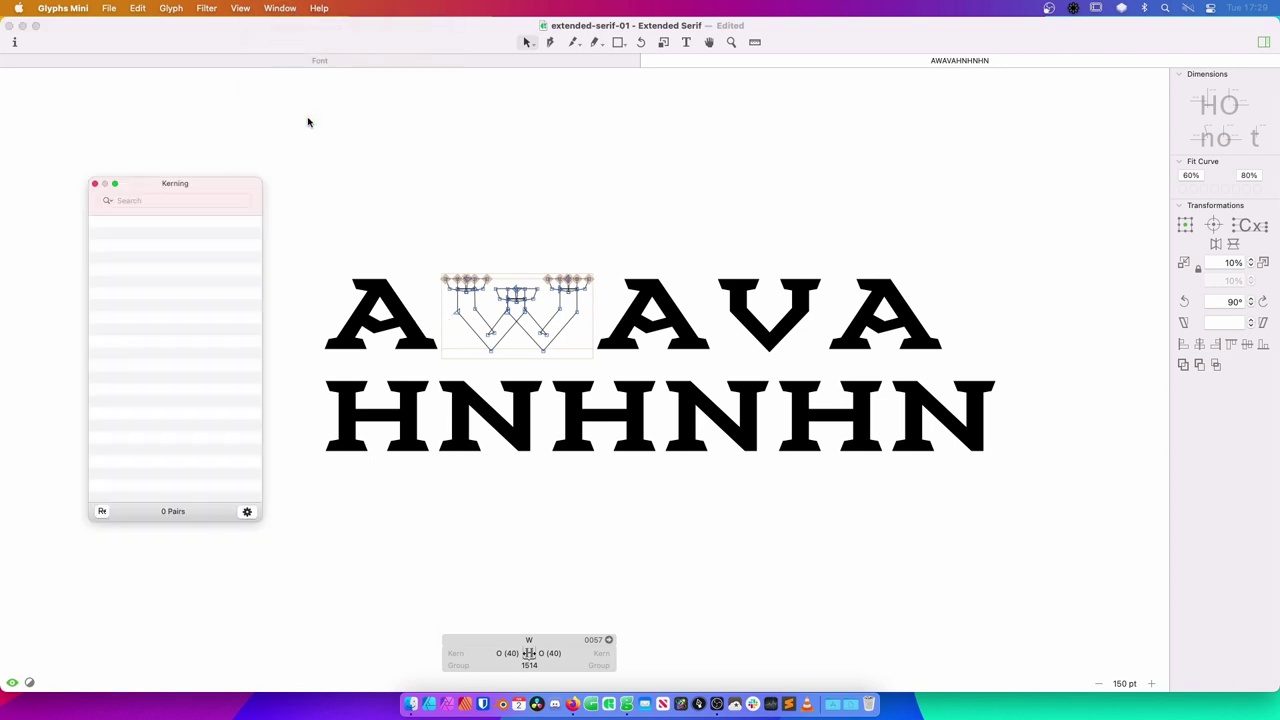
drag(178, 185, 228, 189)
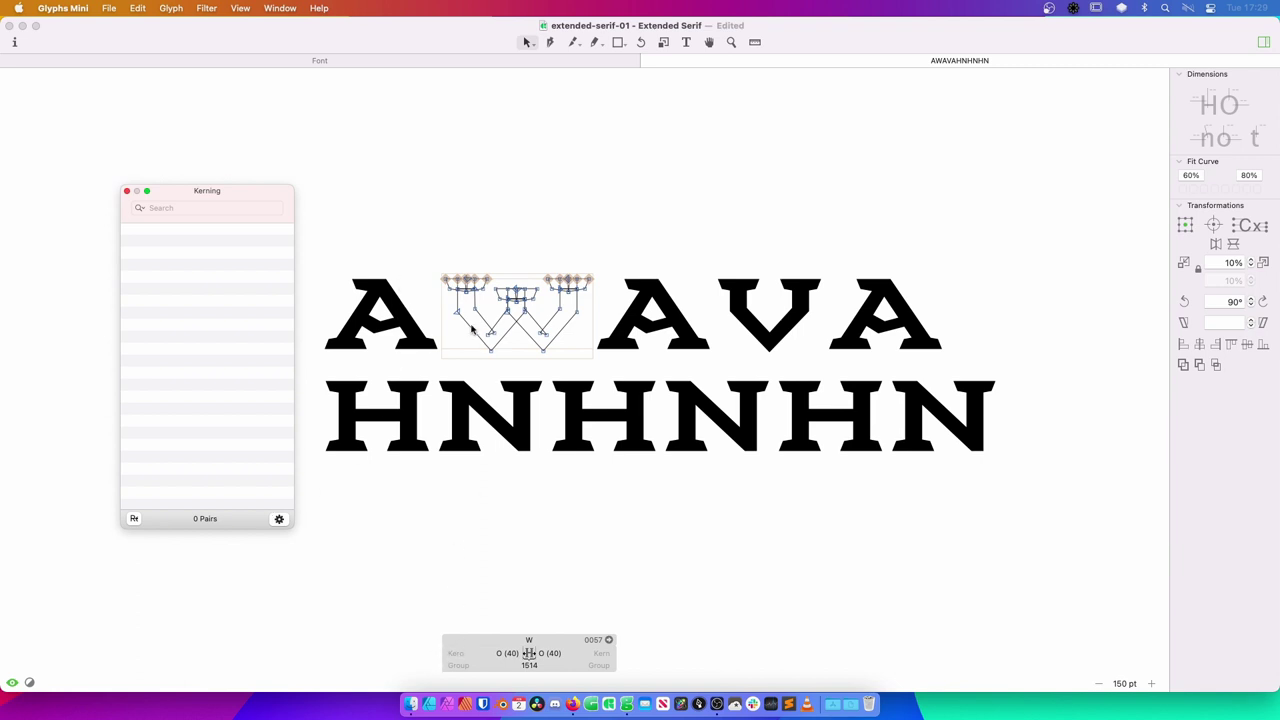
Place the cursor on the A–V pair in AWAVA.
click(456, 650)
key(ctrl+Right)
key(t)
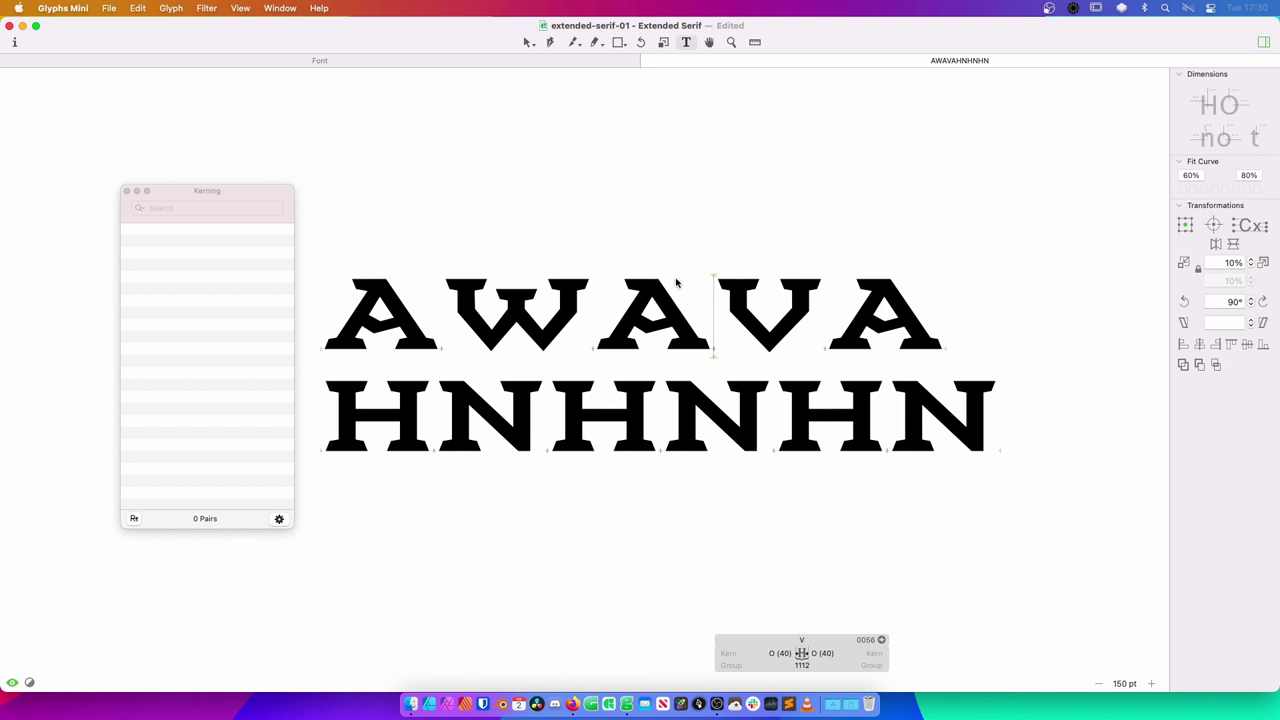
key(Left)
click(742, 323)
Kern the A–V pair in AWAVA to -200.
click(743, 651)
text(-200)
key(Return)
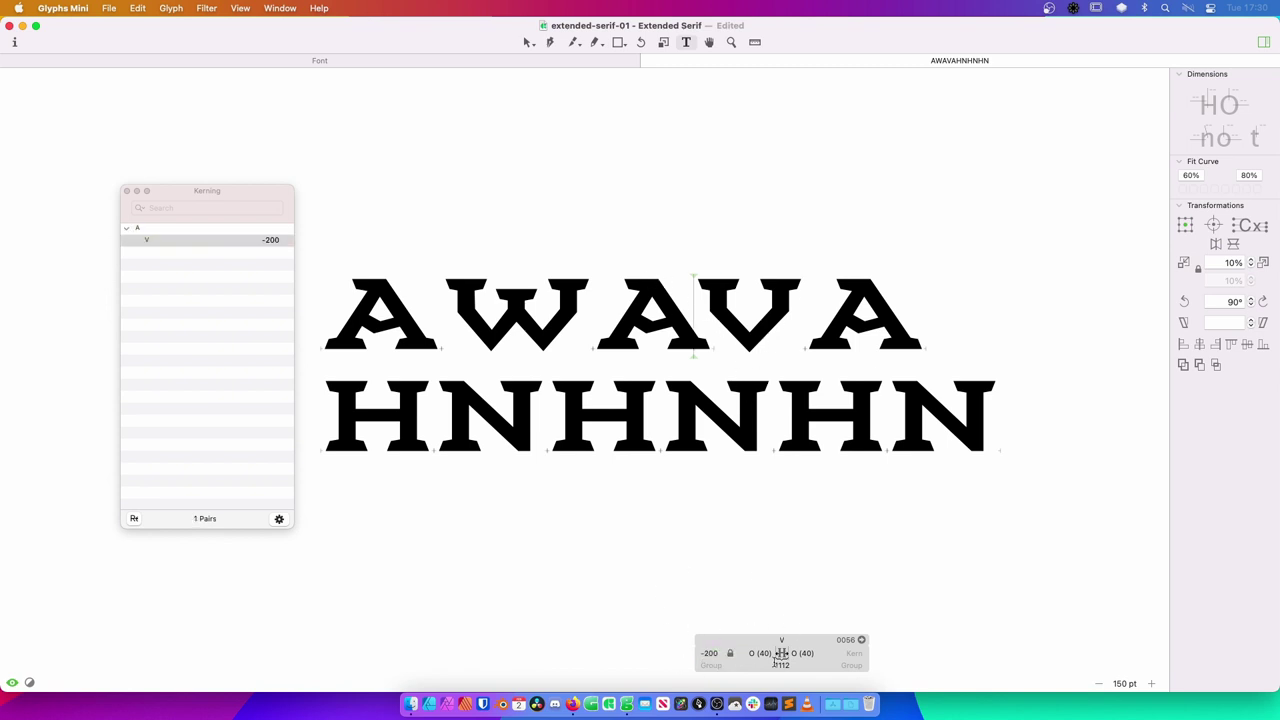
Try several V–A kerning values, settling on -220.
click(858, 653)
text(-30)
key(Down)
key(Down)
key(Down)
key(Down)
key(Down)
key(Down)
key(Down)
key(Down)
key(Down)
key(Down)
key(Down)
key(Down)
key(Down)
key(Down)
key(Down)
key(Down)
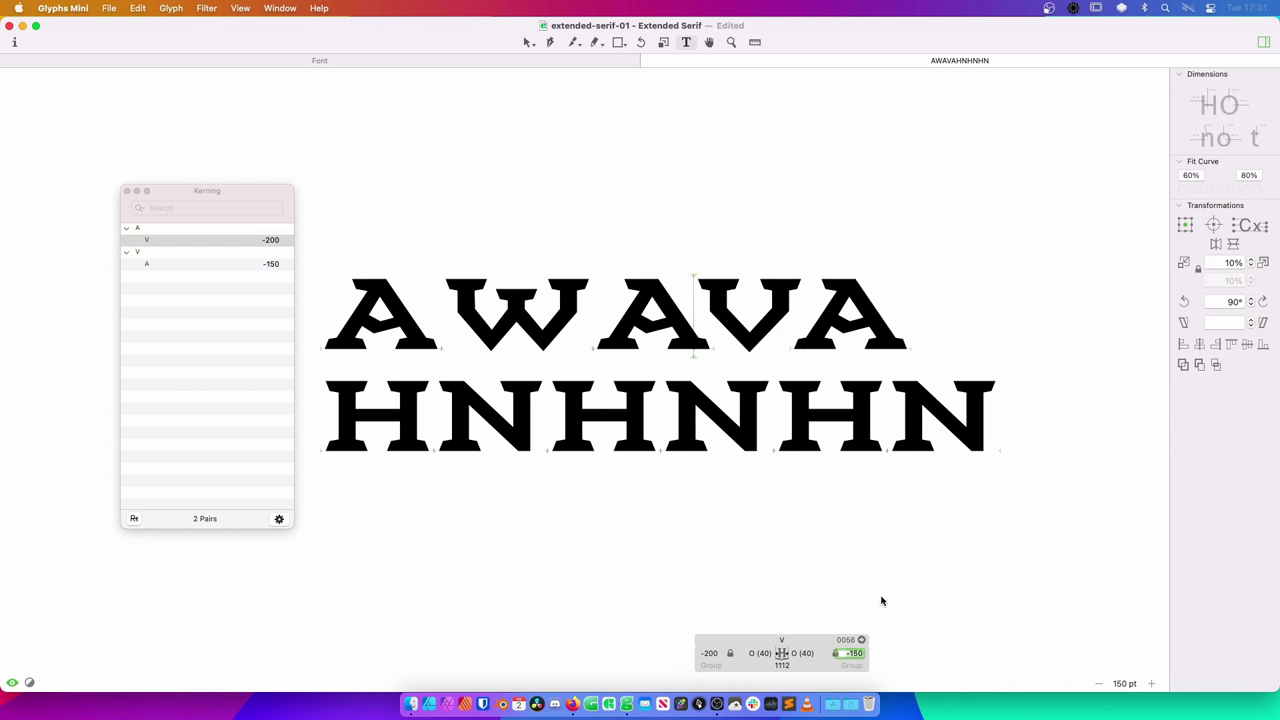
key(Down)
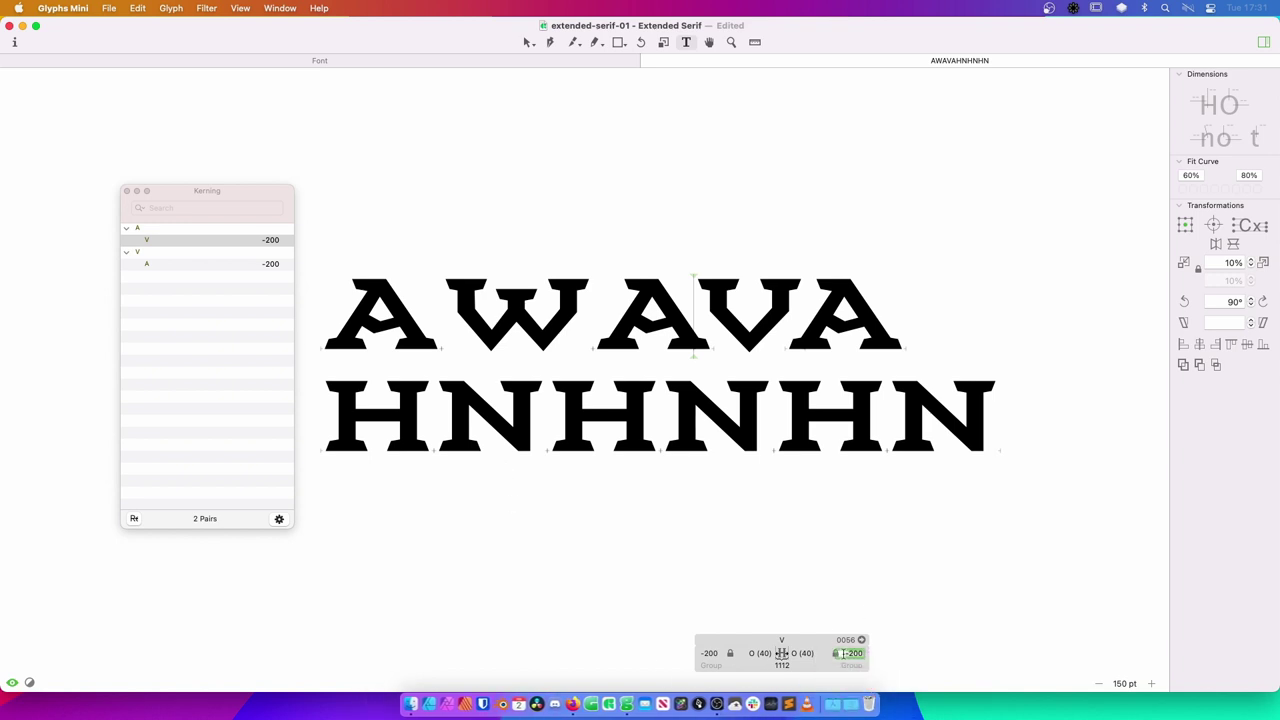
key(shift+Down)
key(shift+Down)
key(shift+Up)
key(shift+Up)
key(shift+Up)
key(shift+Up)
key(shift+Up)
key(shift+Up)
key(shift+Up)
key(shift+Up)
key(shift+Down)
key(shift+Down)
key(shift+Up)
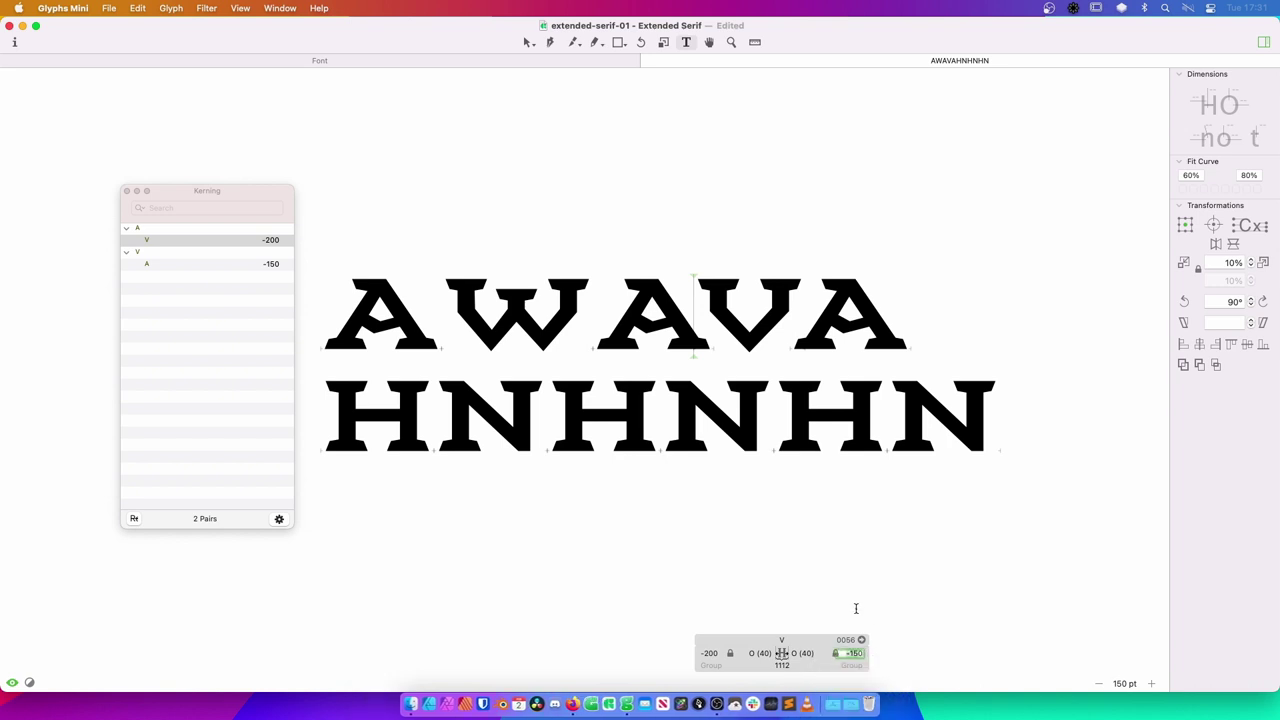
key(ctrl+alt+Left)
key(ctrl+alt+Left)
key(ctrl+alt+Left)
key(ctrl+alt+Left)
key(ctrl+alt+Left)
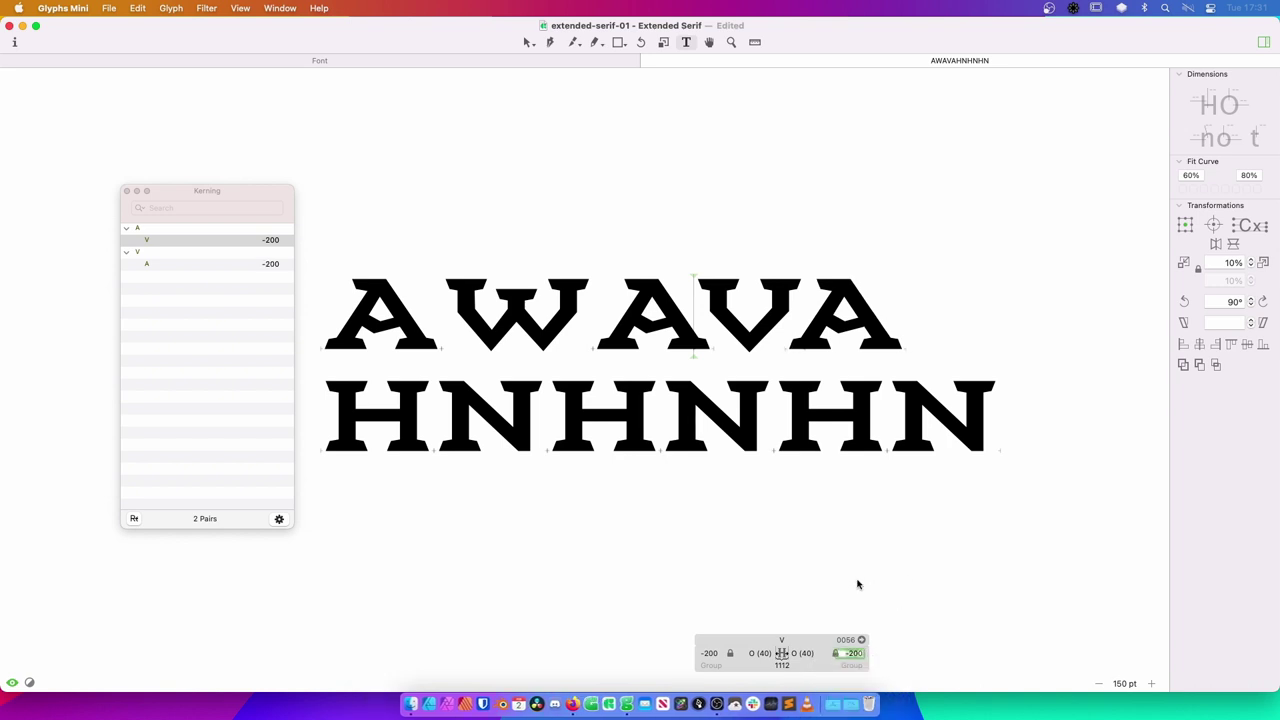
key(ctrl+alt+Left)
key(ctrl+alt+Left)
Change the A–V kerning to -220 and move to the end of the AWAVA line.
click(712, 654)
text(-220)
key(Return)
click(912, 364)
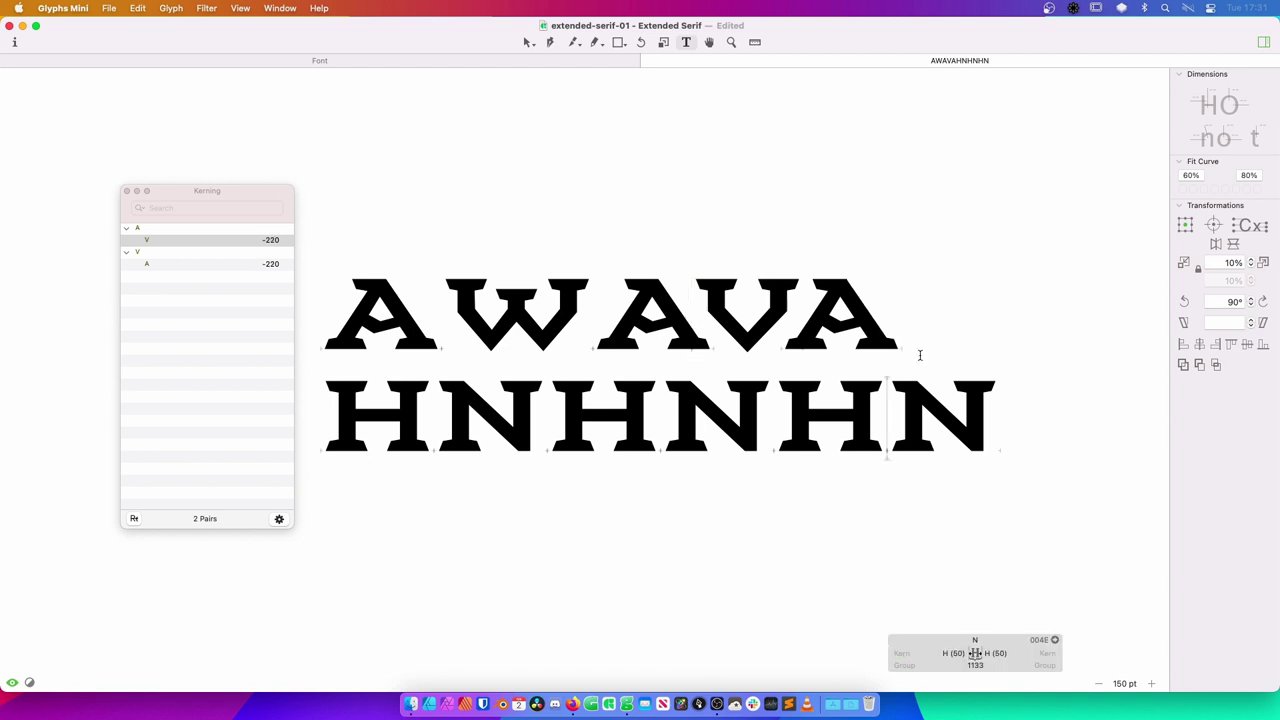
key(Up)
Add an AVAVAVA line and kern its A–V and V–A pairs to -230.
key(Return)
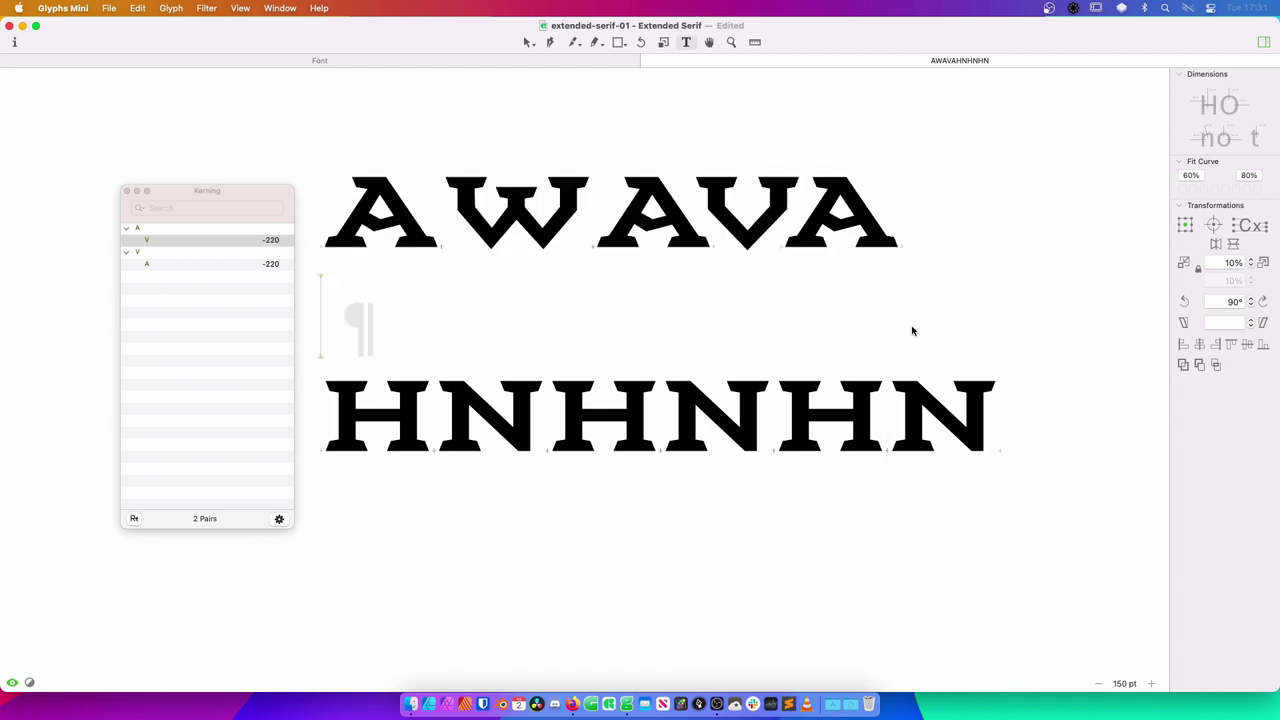
text(AVAVAVA)
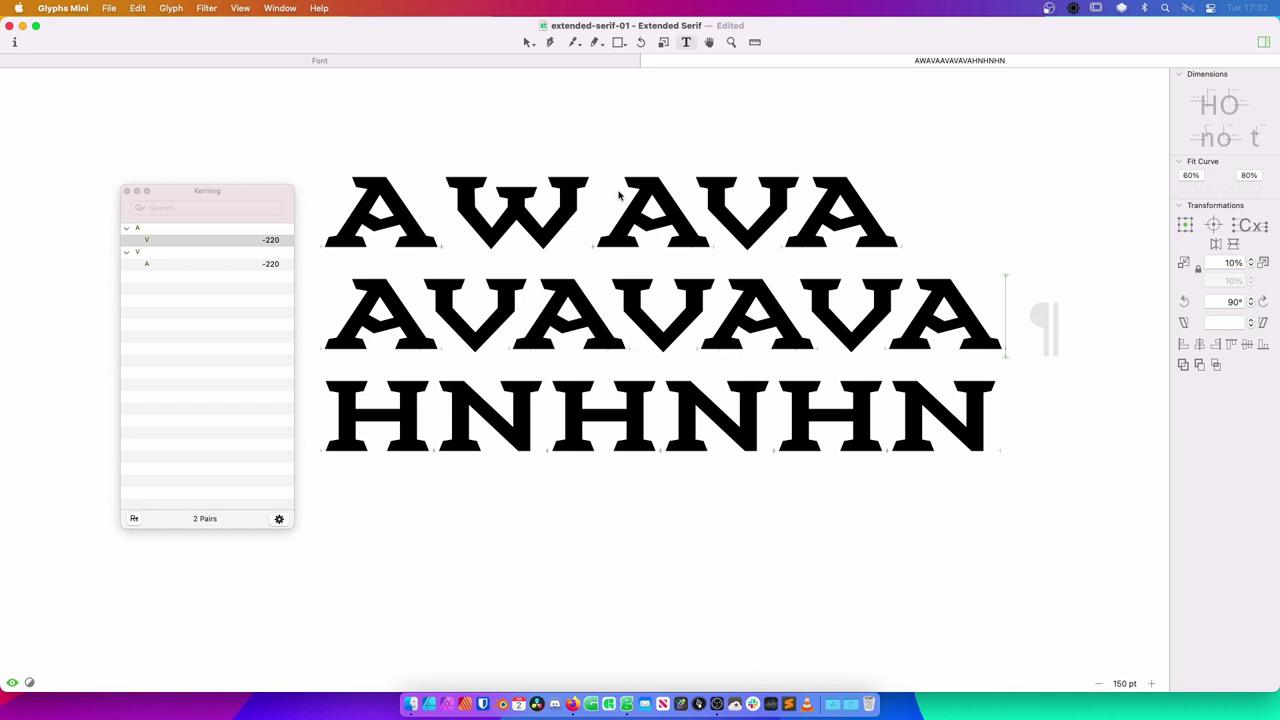
click(479, 298)
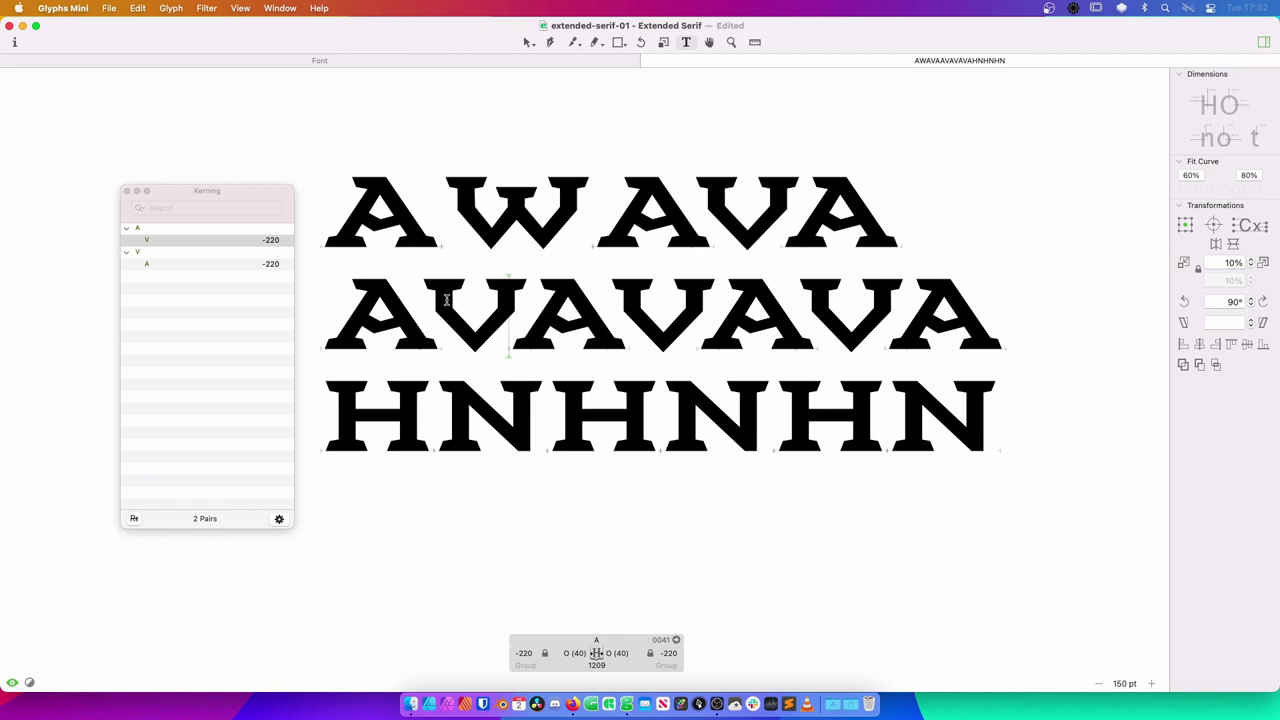
click(443, 298)
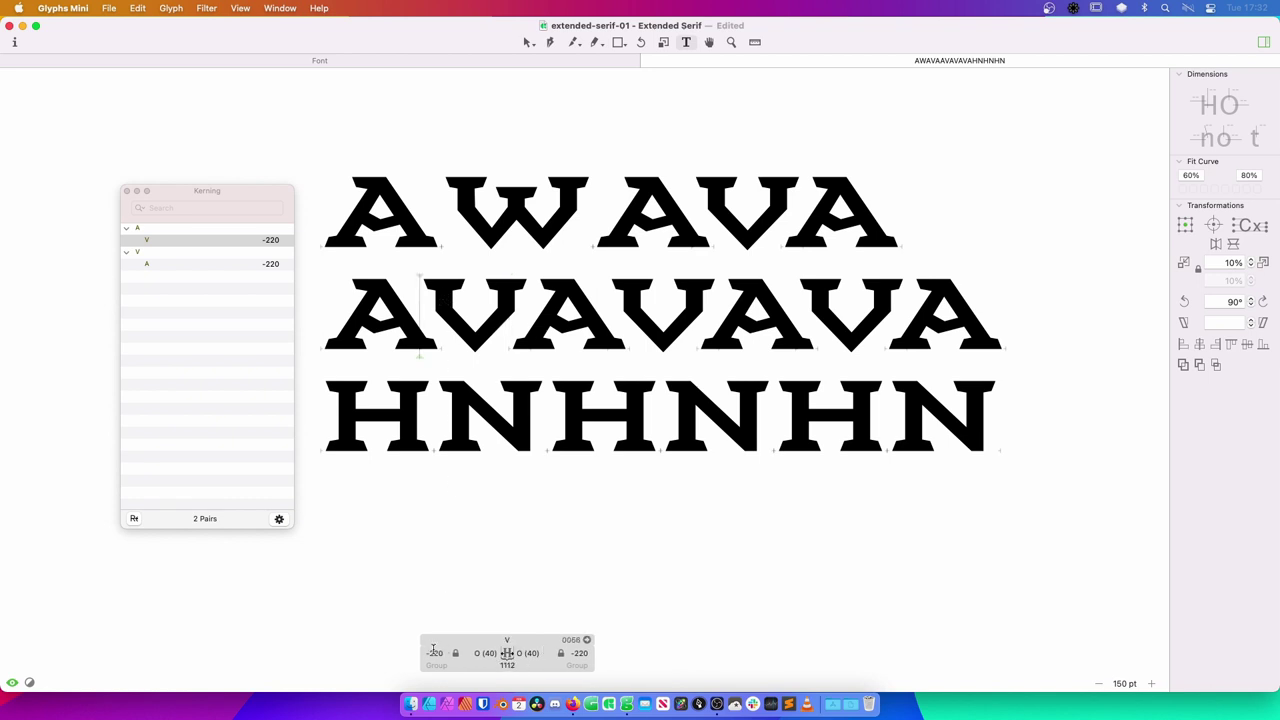
click(434, 652)
text(-230)
key(Return)
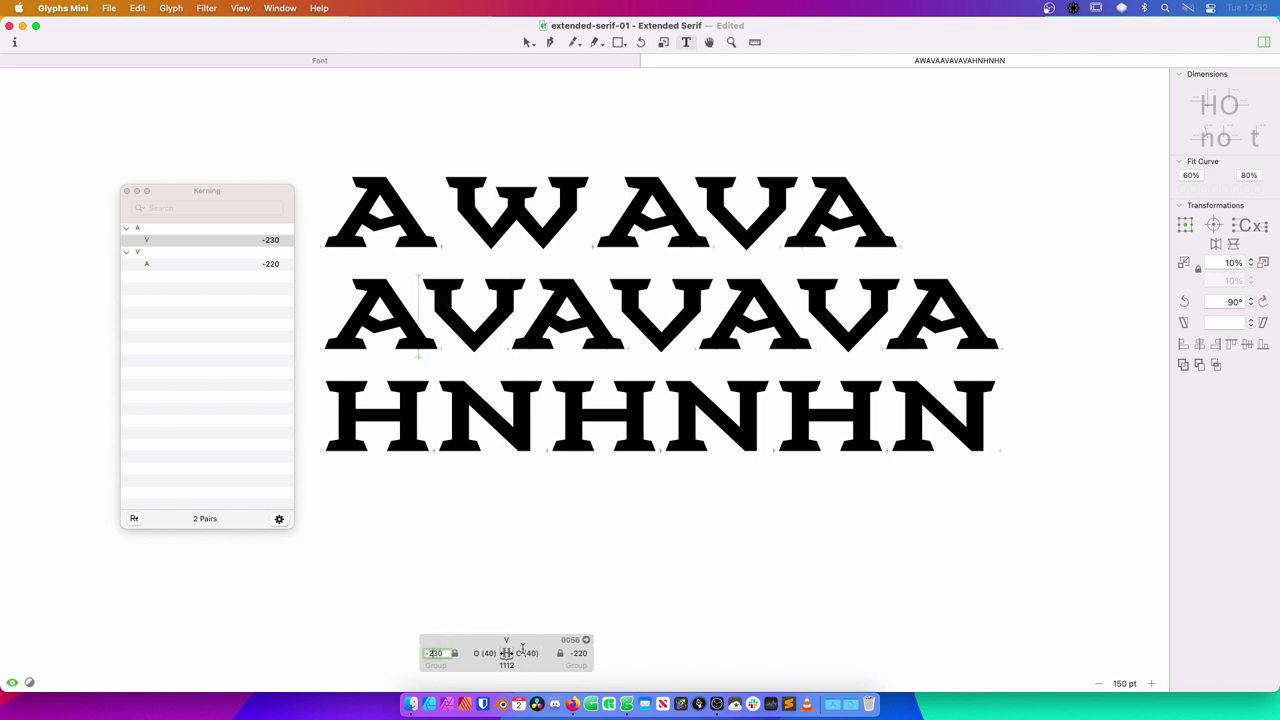
click(577, 653)
text(-230)
key(Return)
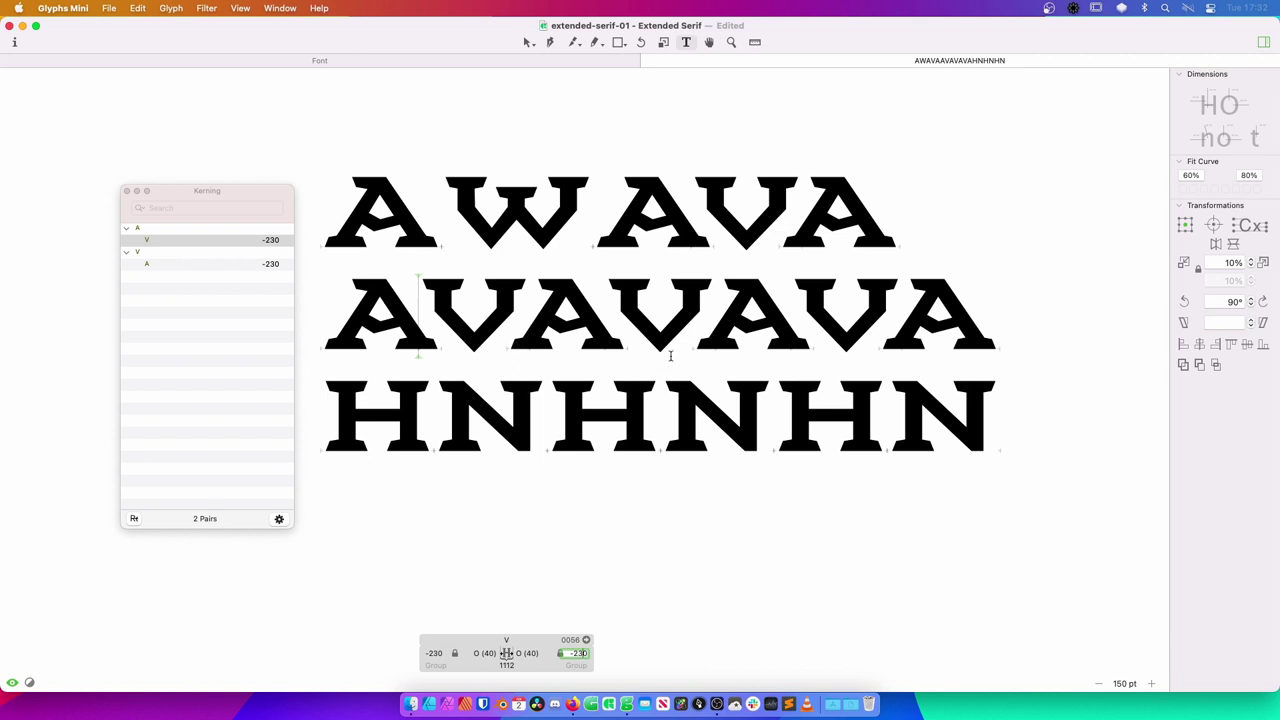
Compare -240 and -220 on the A–V and V–A pairs, keeping both at -230.
key(Right)
key(Right)
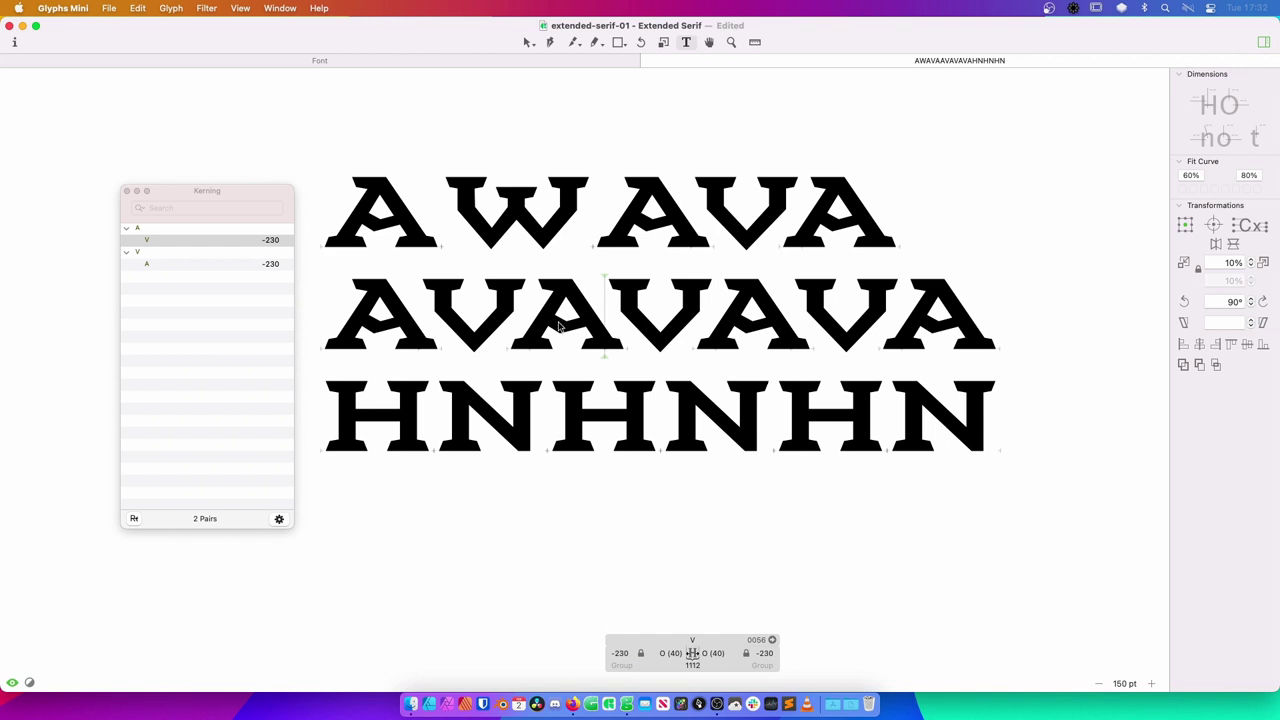
click(620, 652)
key(shift+Down)
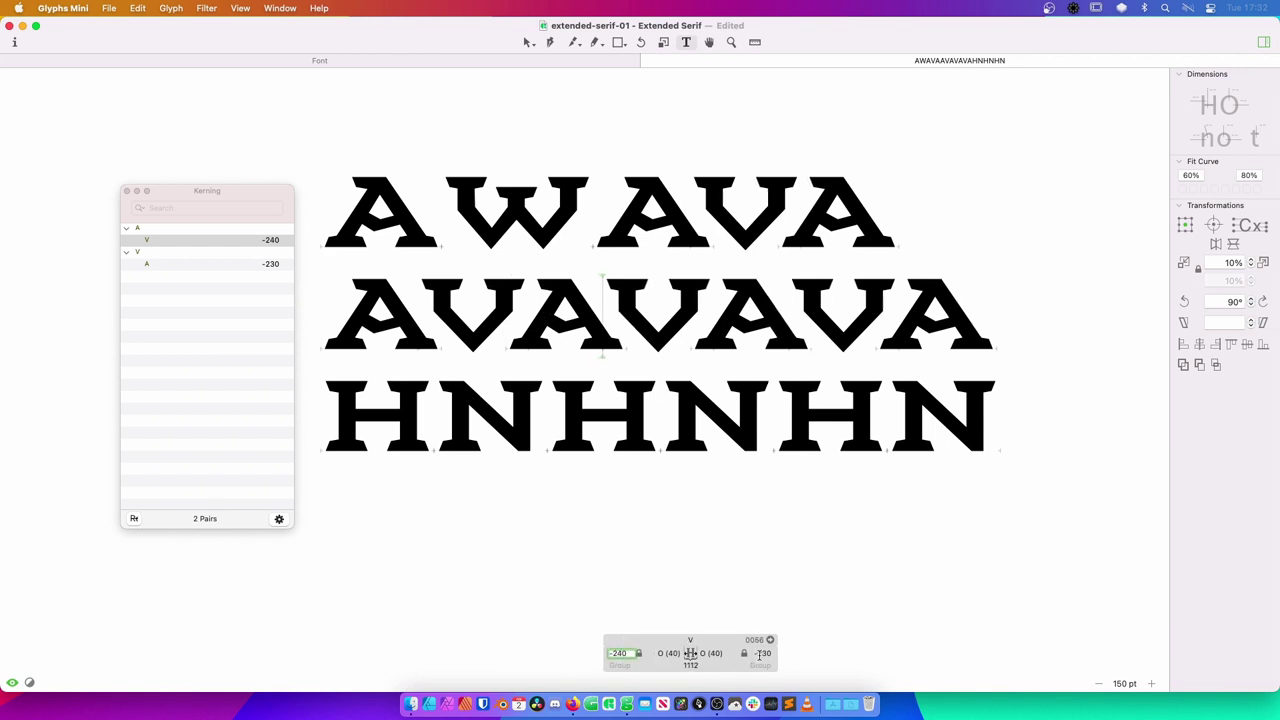
click(760, 653)
key(shift+Down)
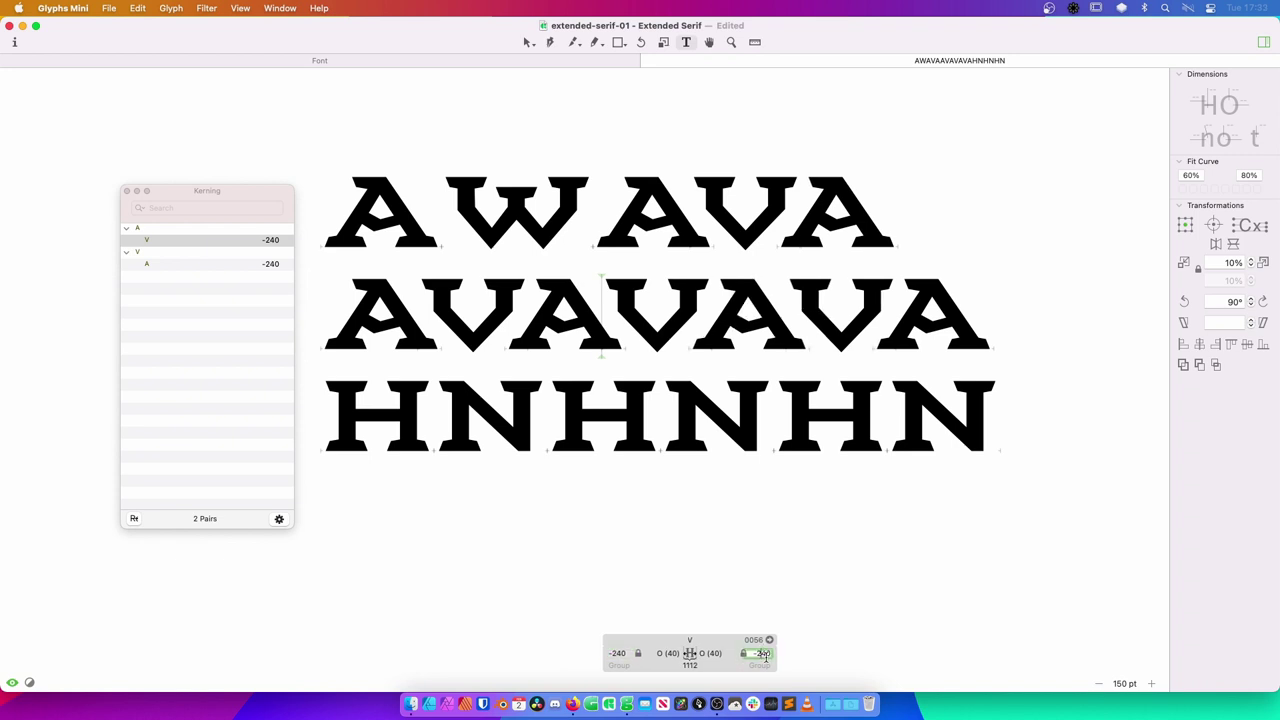
key(shift+Up)
key(shift+Up)
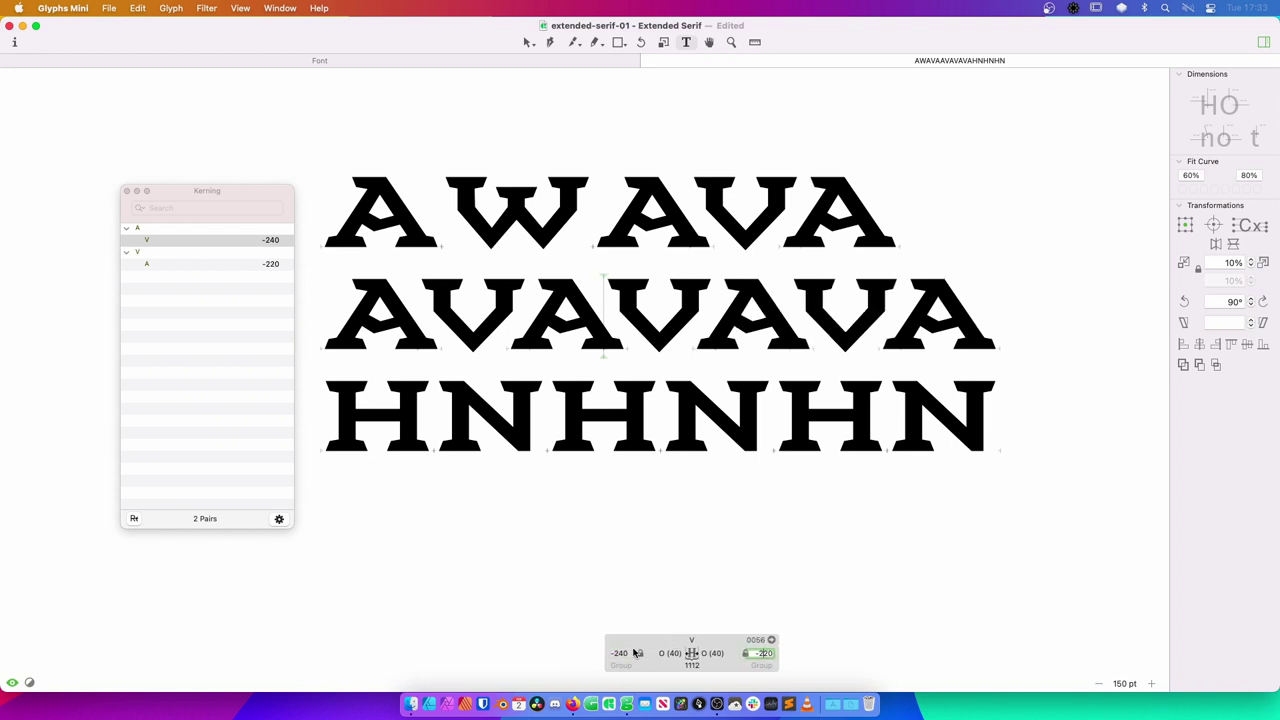
click(620, 653)
key(shift+Up)
key(shift+Up)
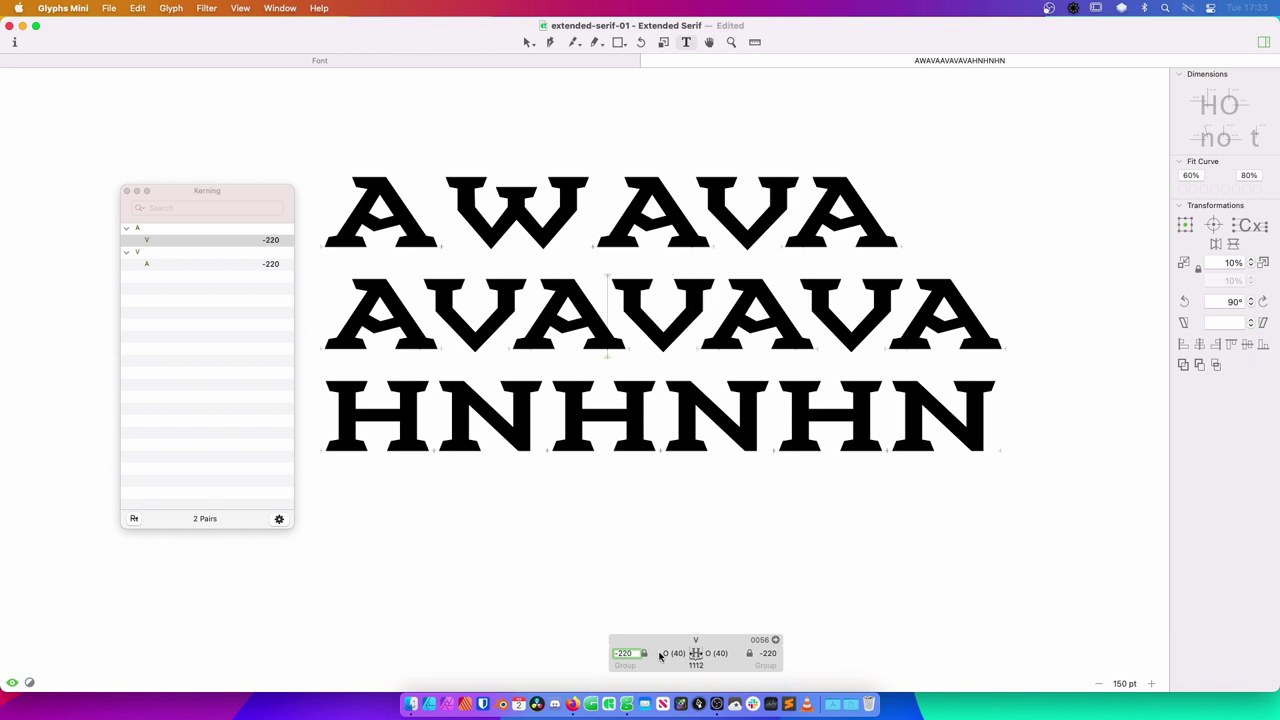
key(shift+Down)
click(763, 653)
key(shift+Down)
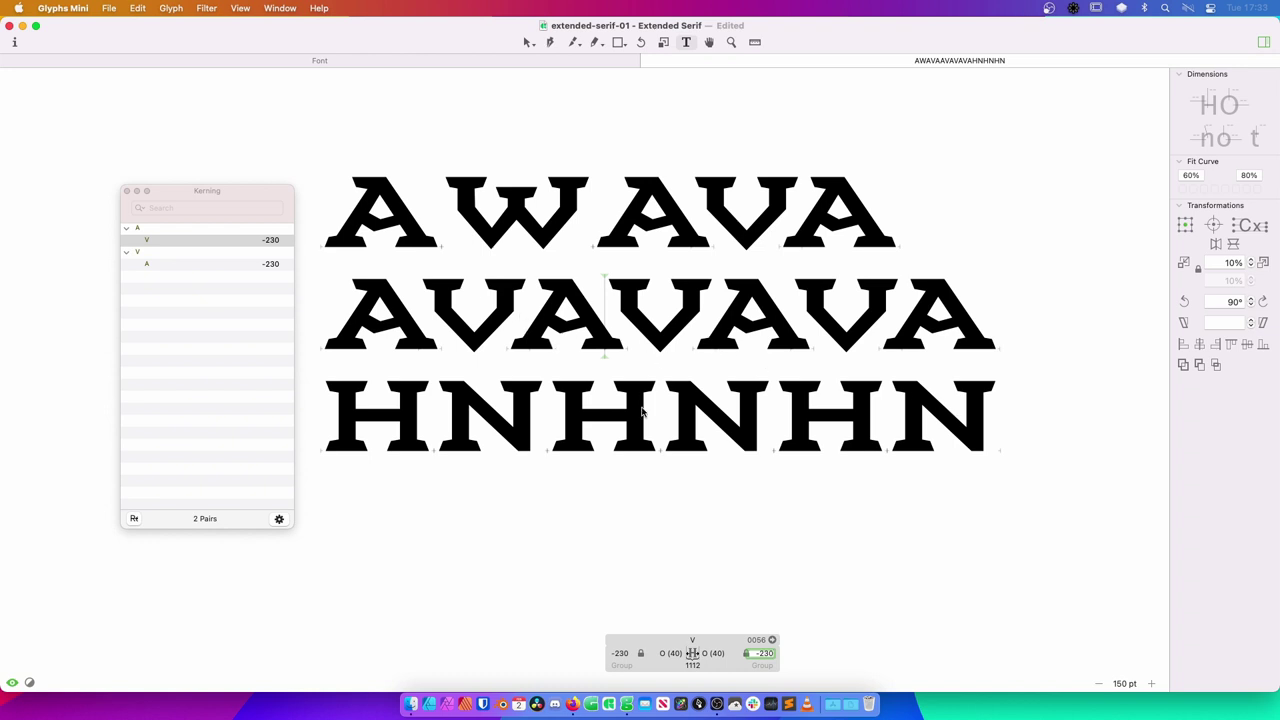
click(614, 314)
click(410, 338)
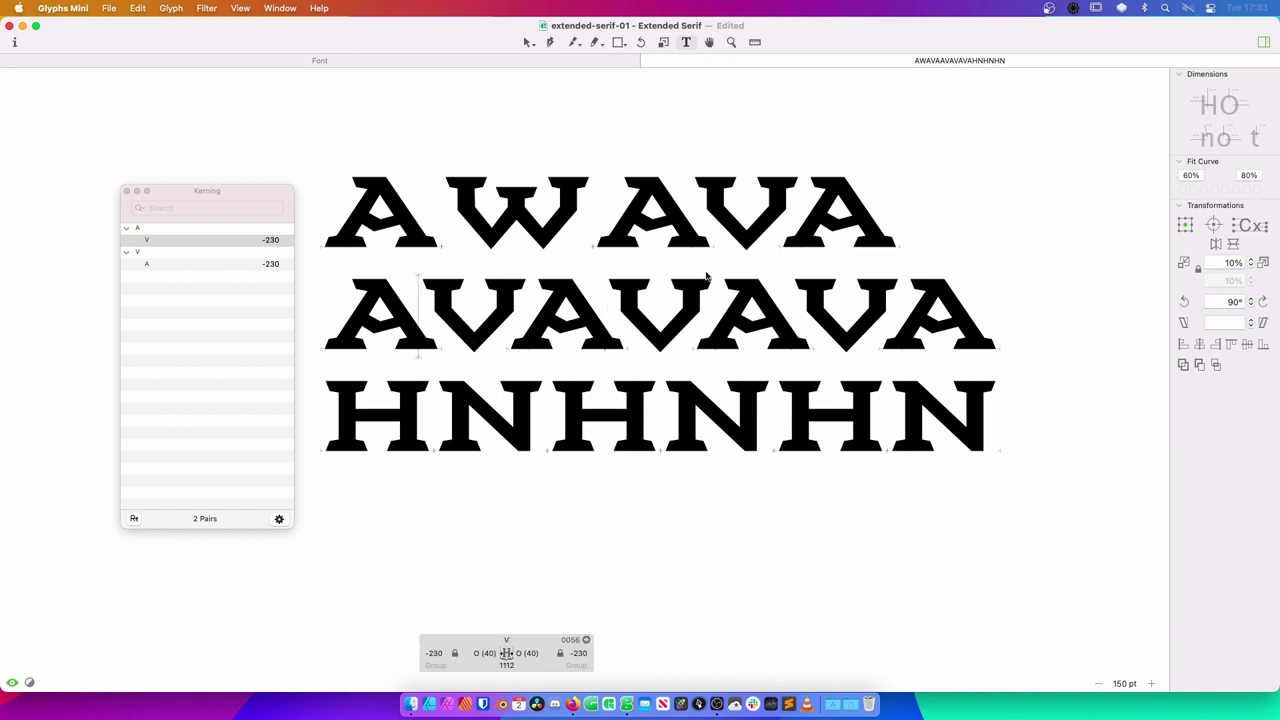
Undo an unwanted kerning pair accidentally created on the A–W pair.
click(441, 205)
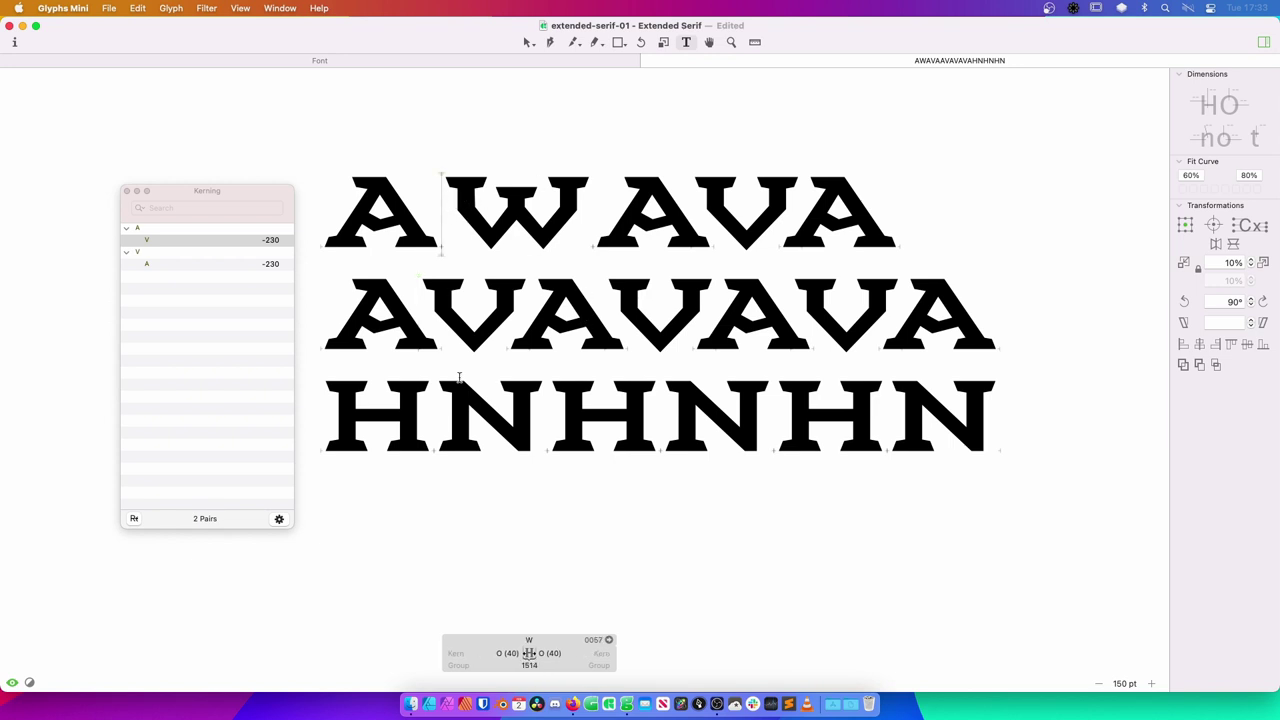
click(456, 652)
text(V)
key(Return)
key(super+z)
Give V kerning group A on both sides and switch it to group kerning.
click(443, 320)
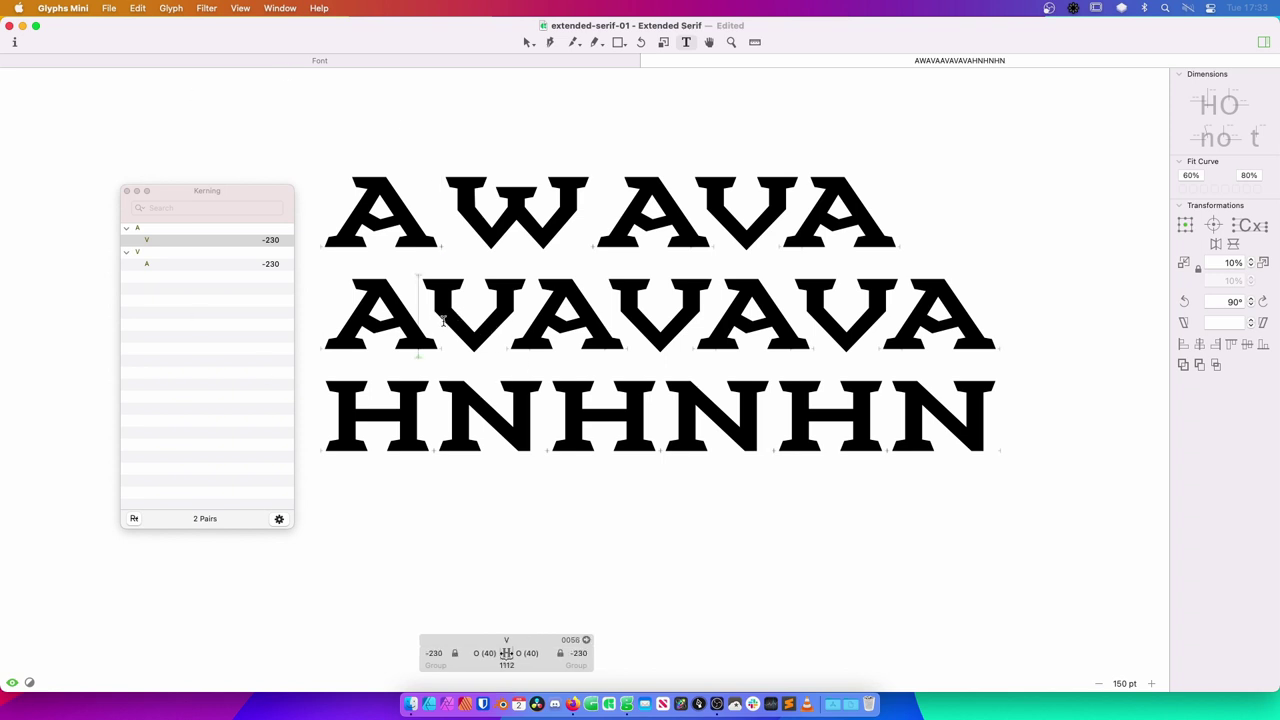
click(460, 666)
text(A)
click(577, 666)
text(A)
key(Return)
click(454, 653)
click(560, 653)
Give W kerning group A on its left and right sides.
click(469, 227)
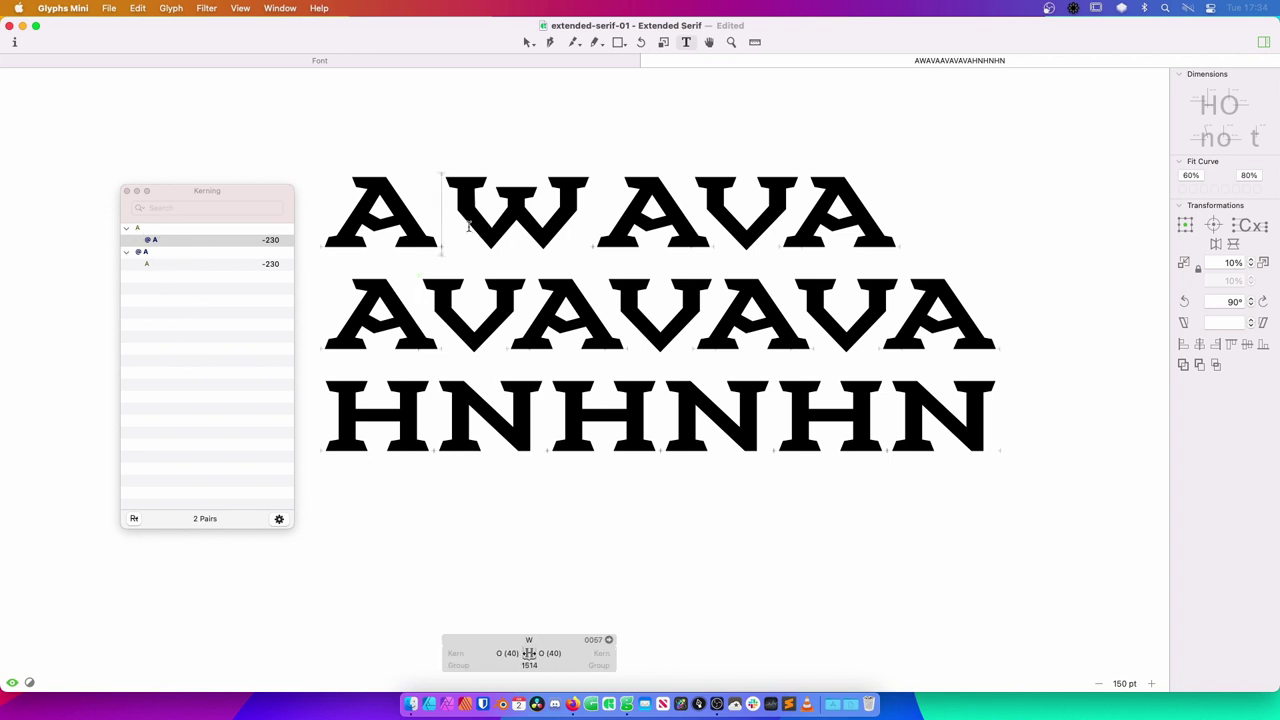
click(466, 664)
text(V)
key(Tab)
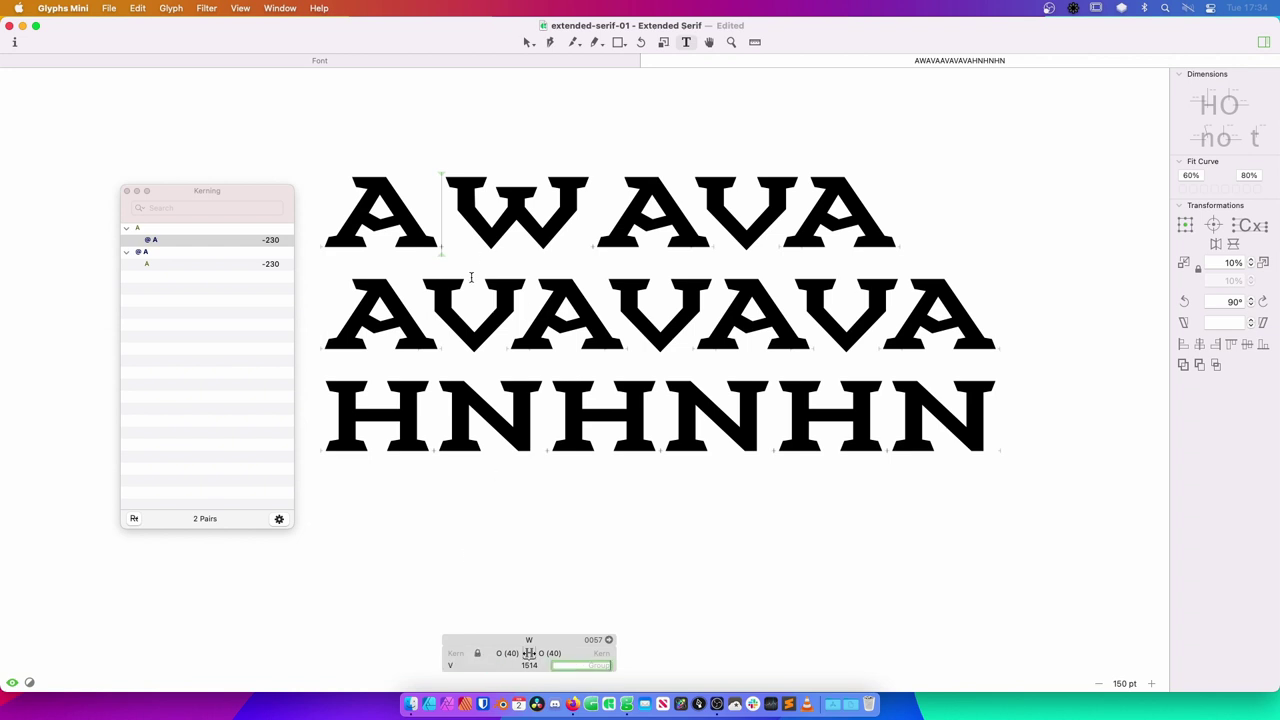
key(Return)
click(462, 665)
text(A)
key(Return)
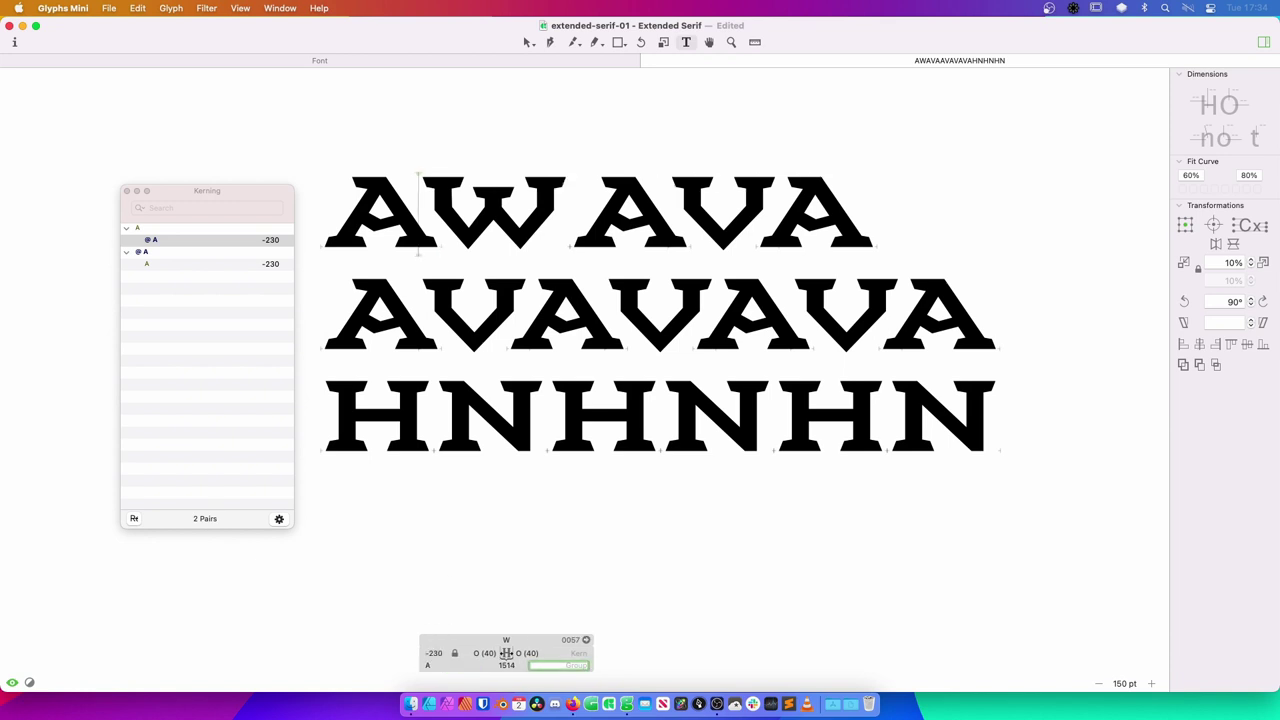
text(A)
key(Return)
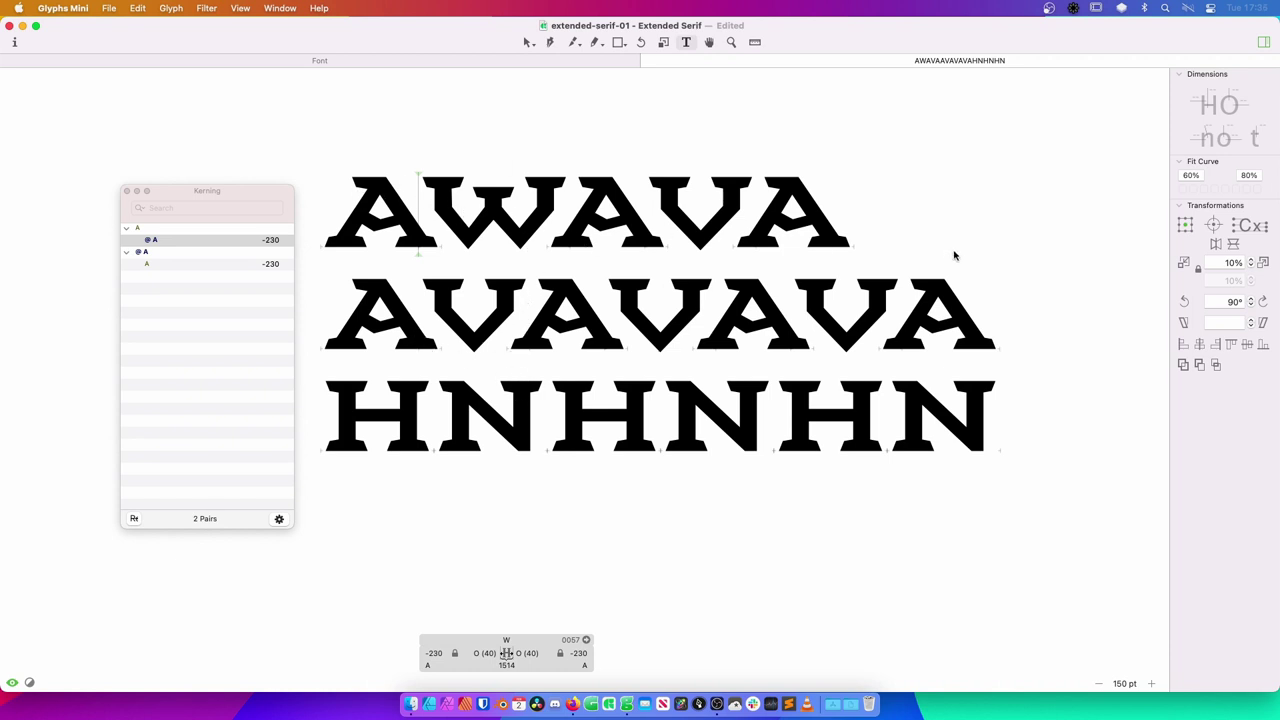
double_click(481, 305)
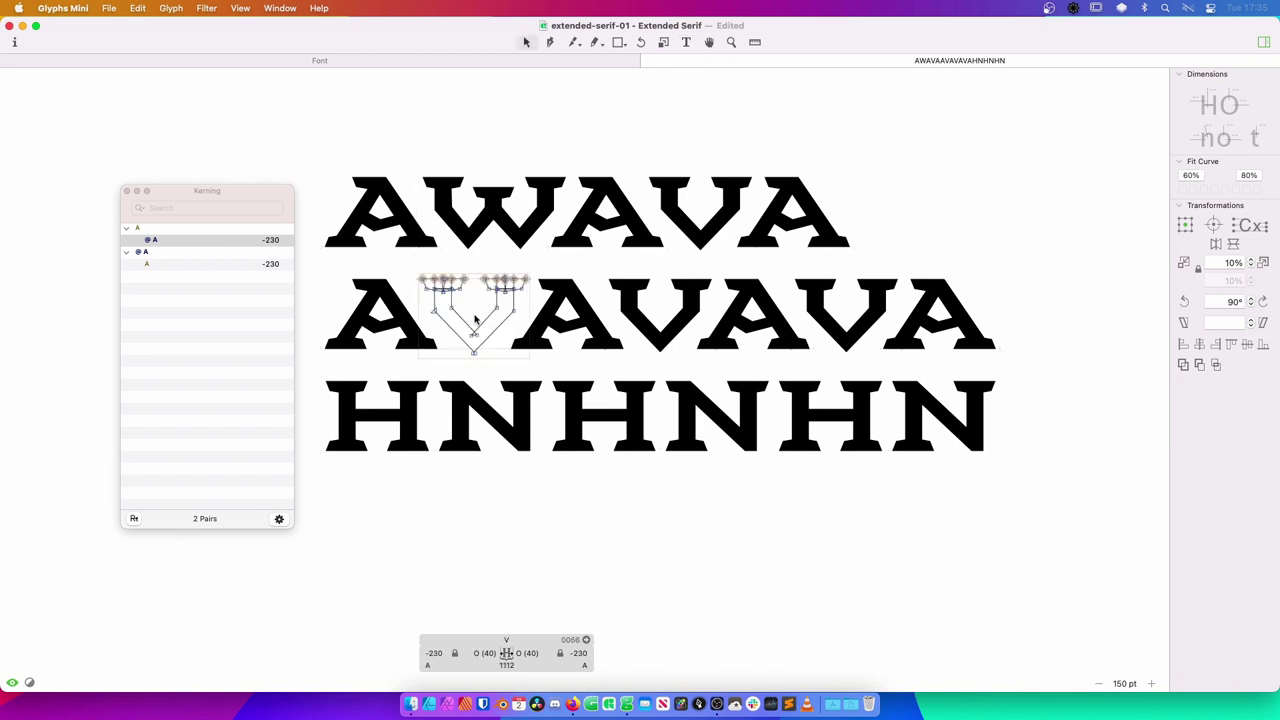
click(284, 236)
click(390, 270)
double_click(990, 322)
key(t)
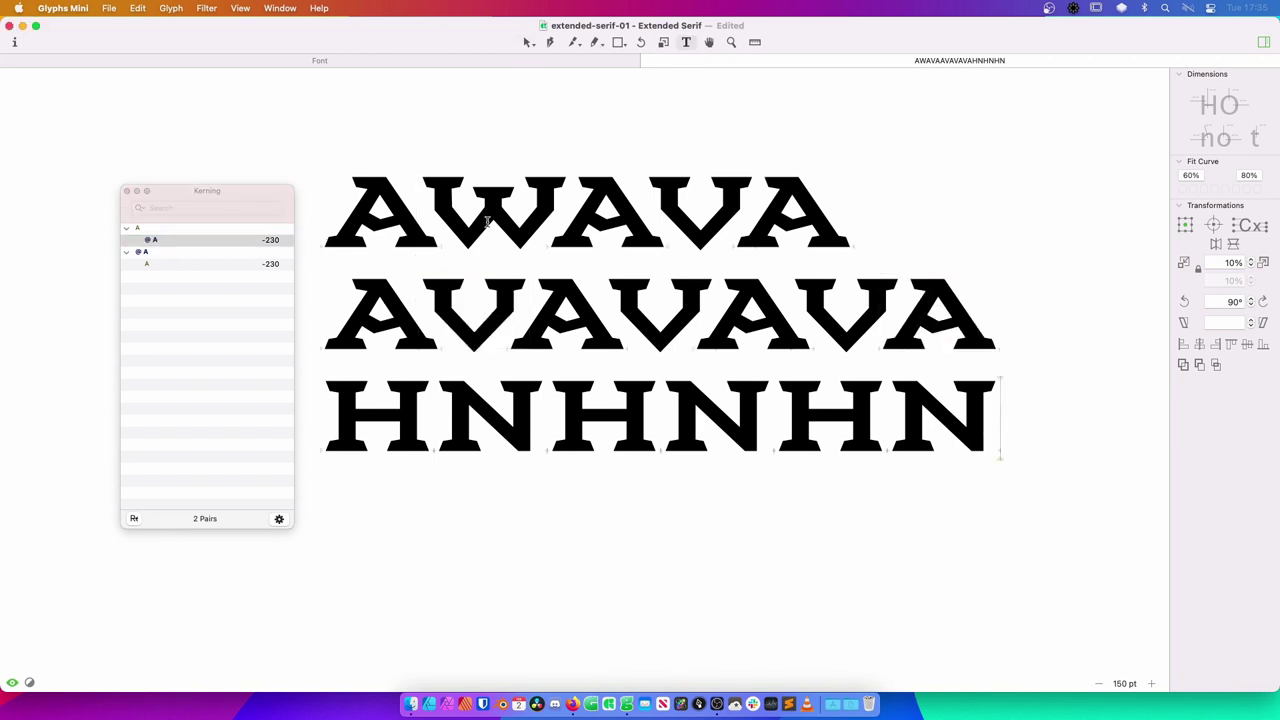
click(280, 242)
double_click(273, 241)
text(-)
key(Return)
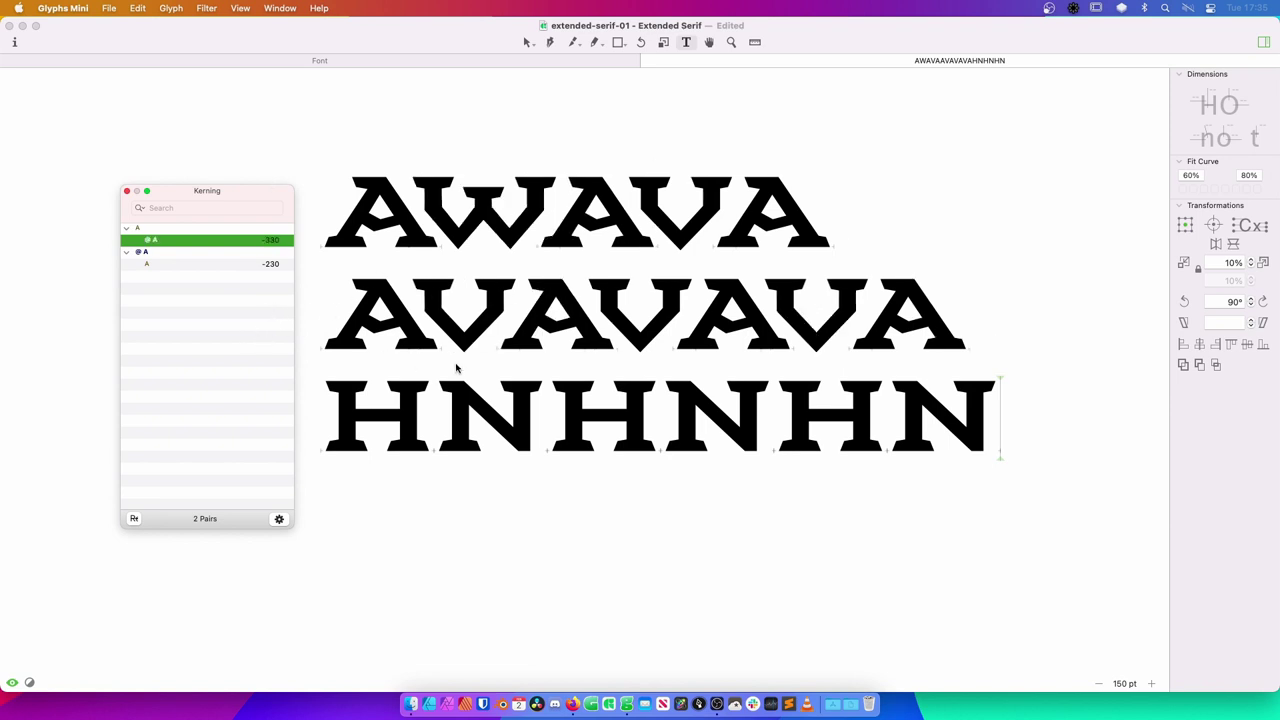
double_click(256, 241)
key(Return)
double_click(266, 241)
key(BackSpace)
text(2)
key(Return)
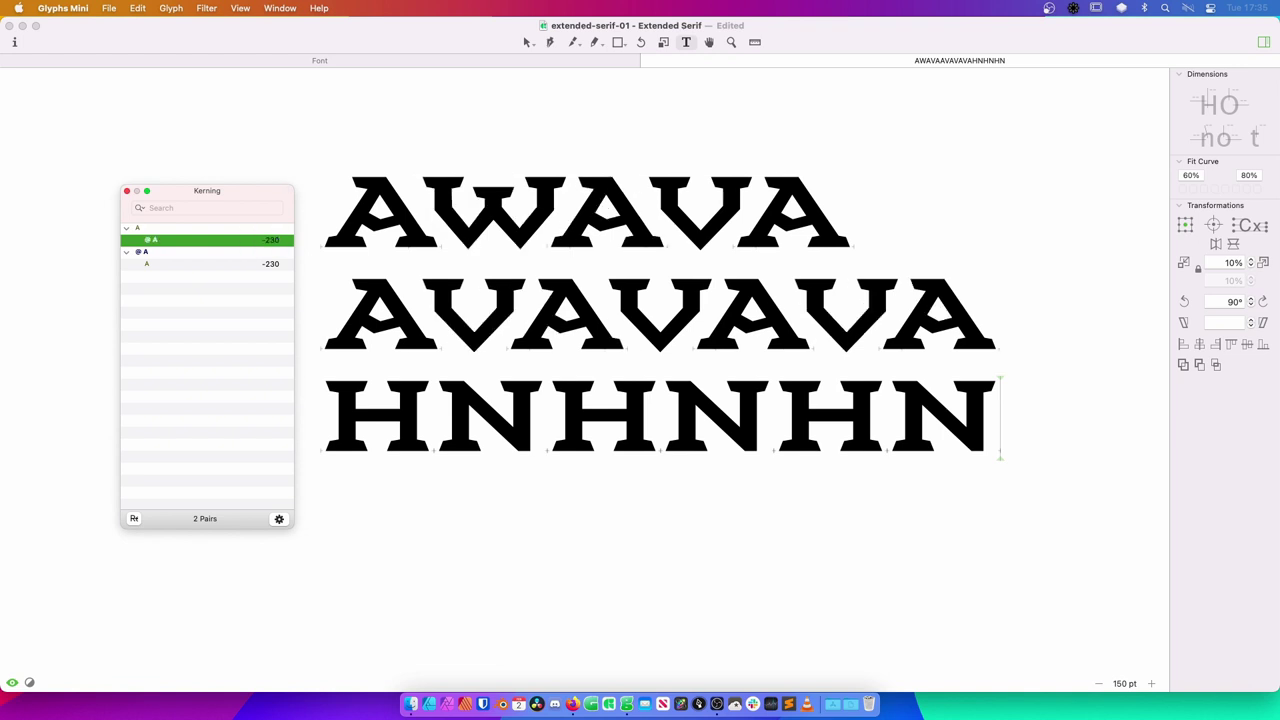
click(1040, 366)
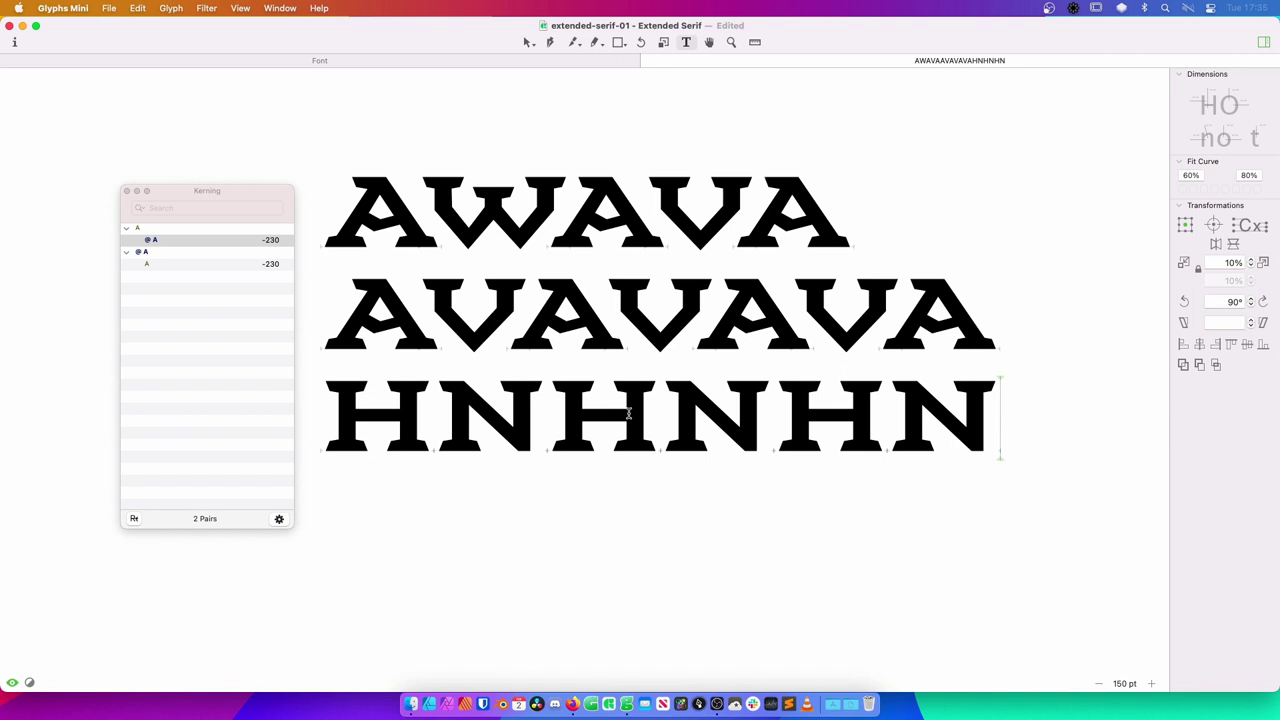
click(808, 199)
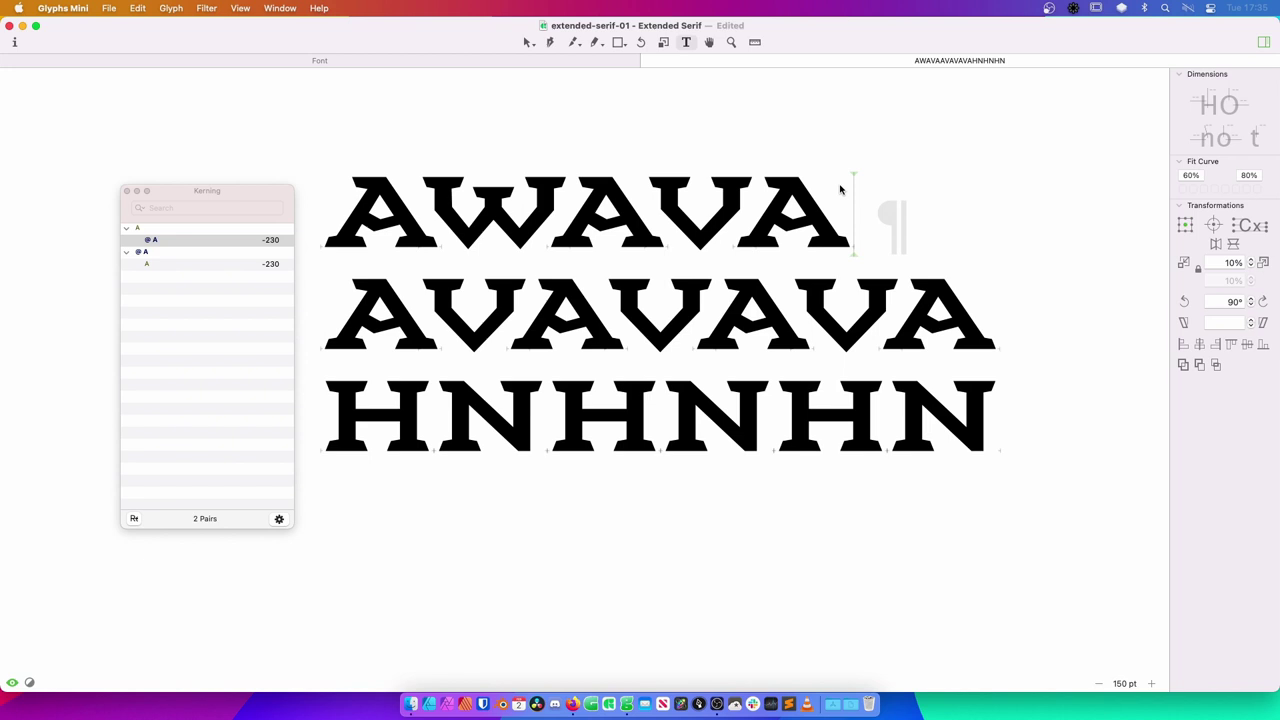
Add a TATATA test line below AWAVA.
key(Return)
text(R)
key(BackSpace)
text(TATATA)
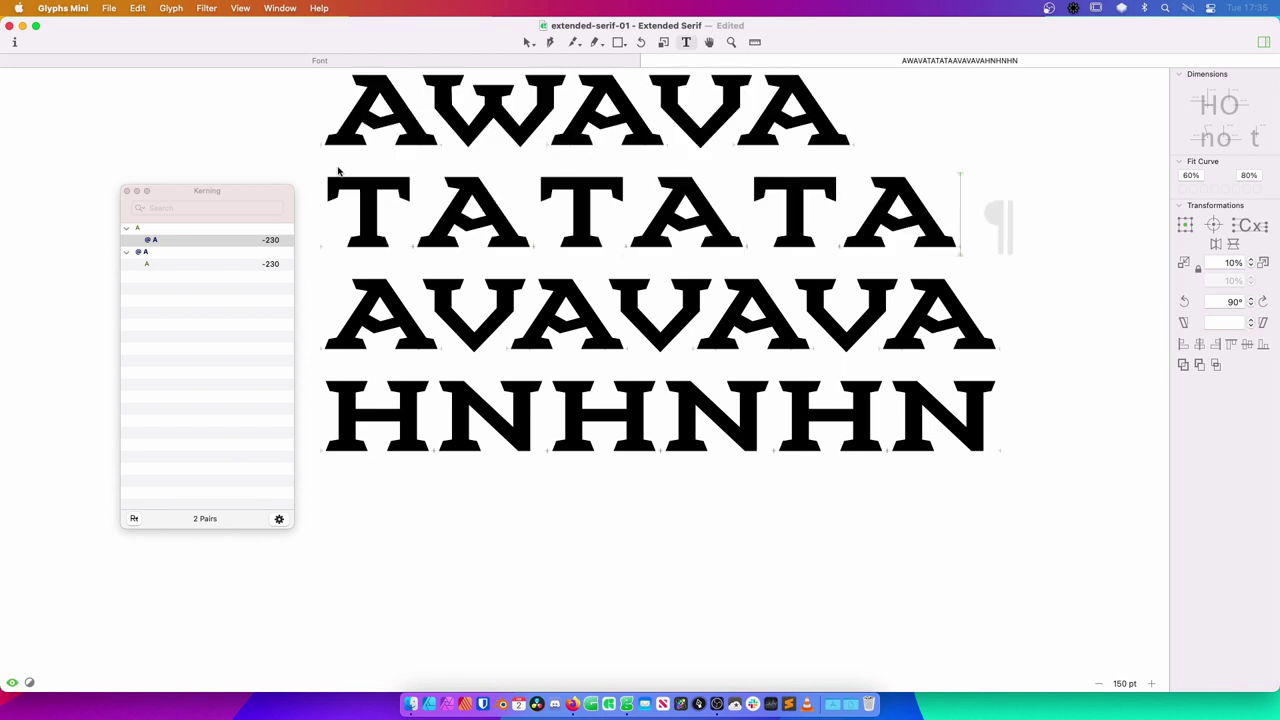
Kern the T–A and A–T pairs in TATATA, trying -120 and then -130.
click(413, 214)
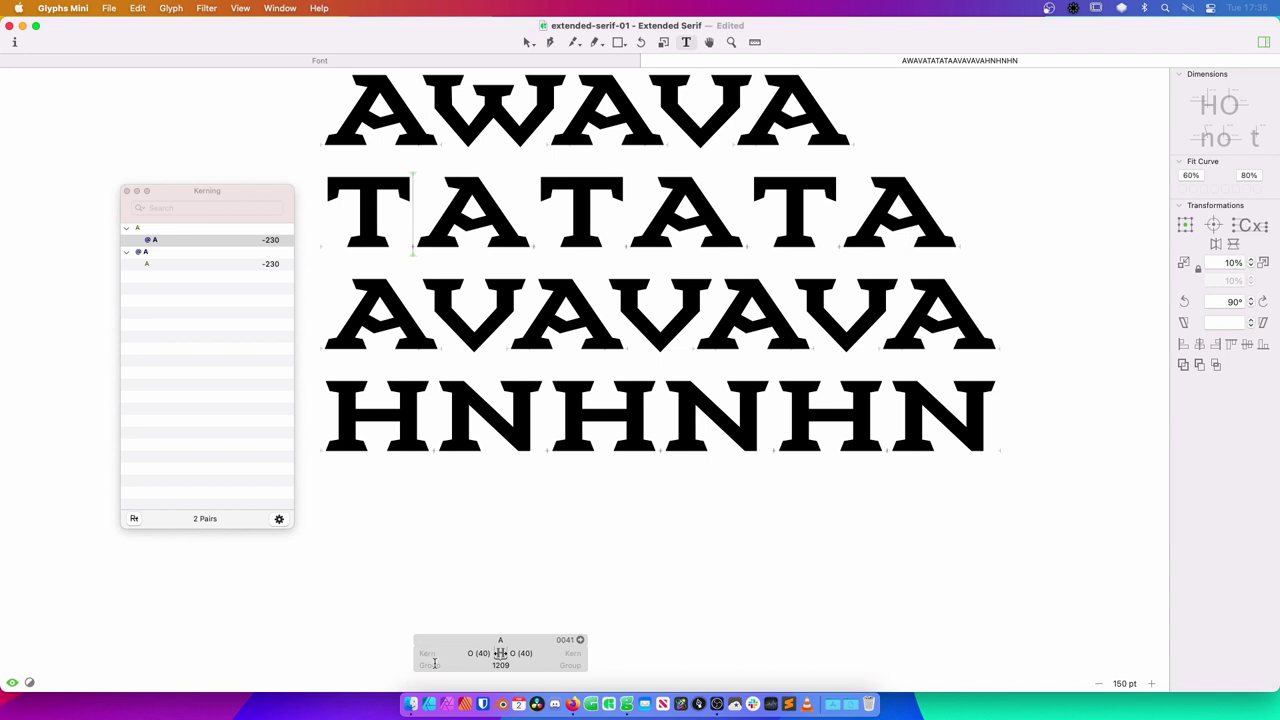
click(437, 652)
key(shift+Down)
key(shift+Down)
key(shift+Down)
key(shift+Down)
key(shift+Down)
key(shift+Down)
key(shift+Down)
key(shift+Down)
key(shift+Down)
key(shift+Down)
key(shift+Down)
key(shift+Down)
click(560, 655)
text(-120)
key(Return)
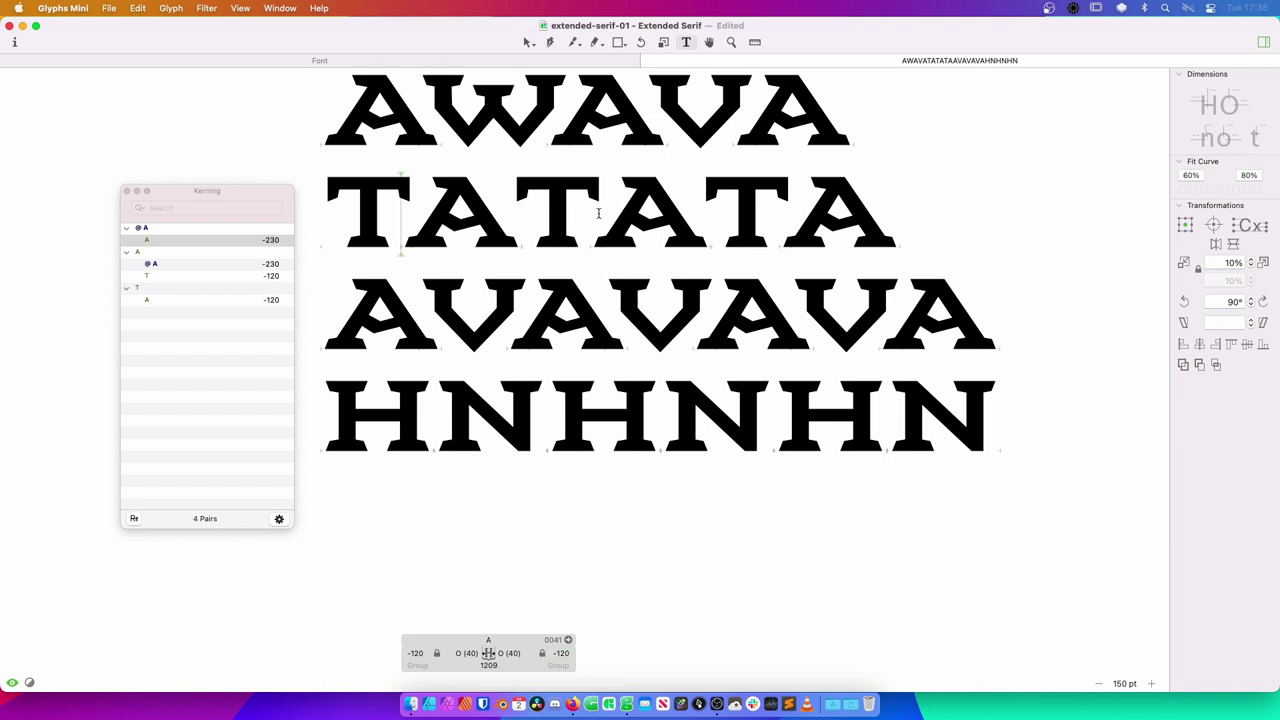
click(415, 653)
text(-130)
key(Return)
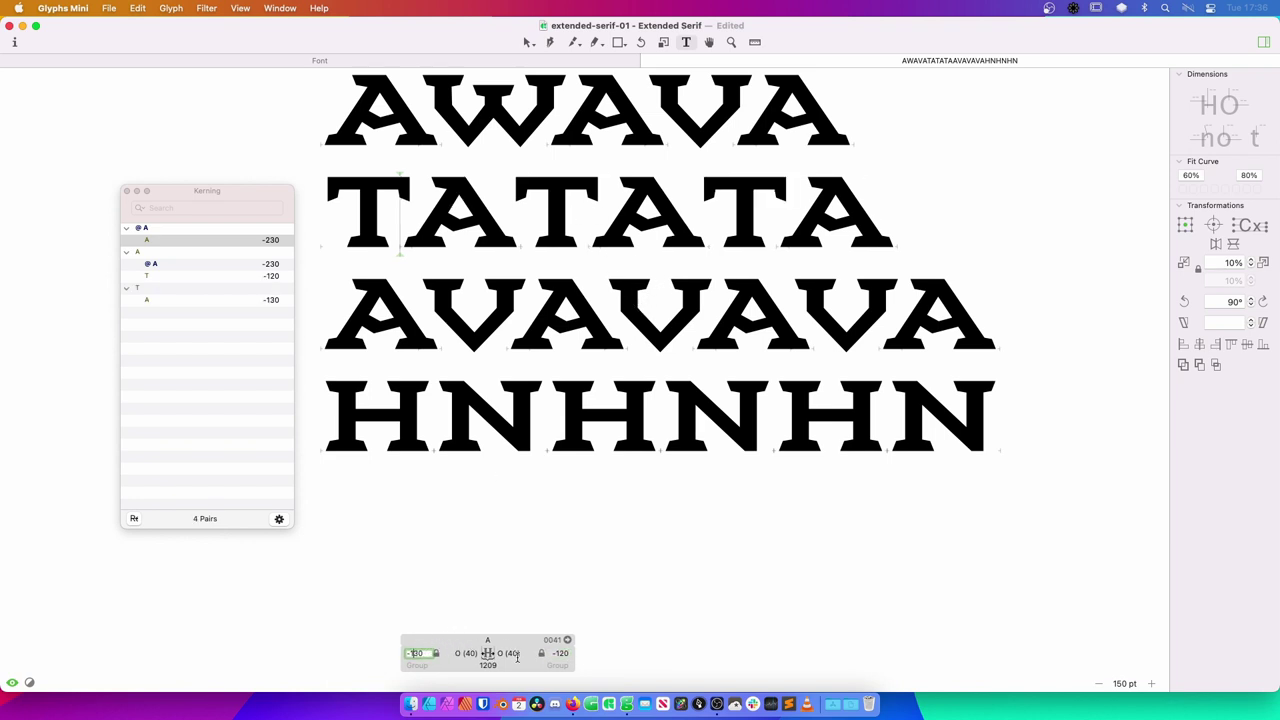
click(517, 653)
click(566, 655)
text(-130)
key(Return)
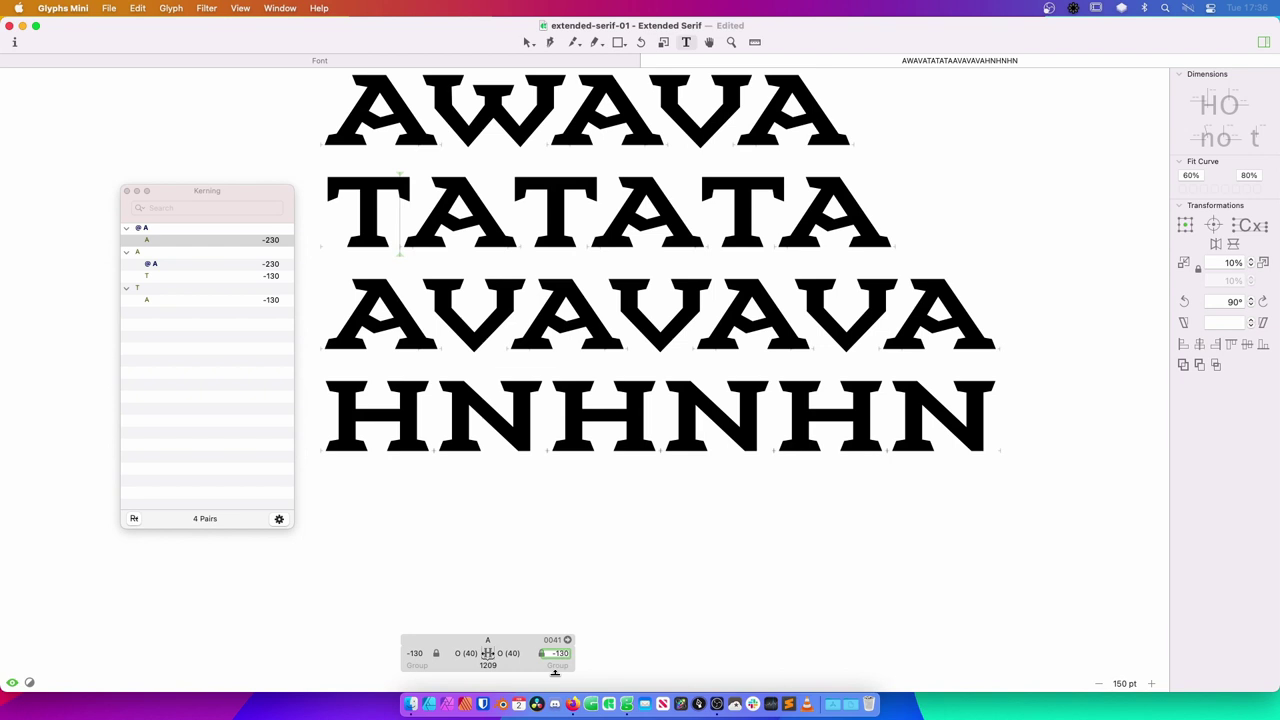
Fine-tune both pairs via -125, then settle T–A and A–T at -130.
key(shift+Up)
key(Down)
key(Down)
key(Down)
key(Down)
key(Down)
click(420, 653)
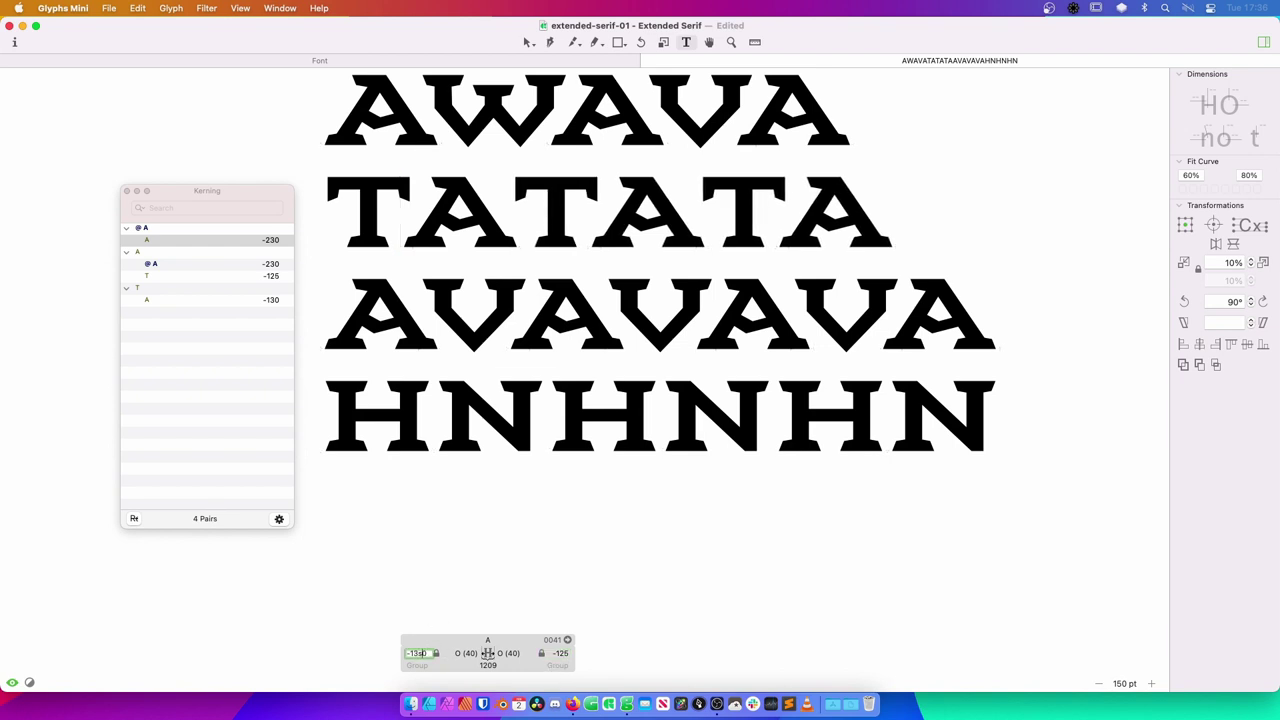
text(0)
key(Return)
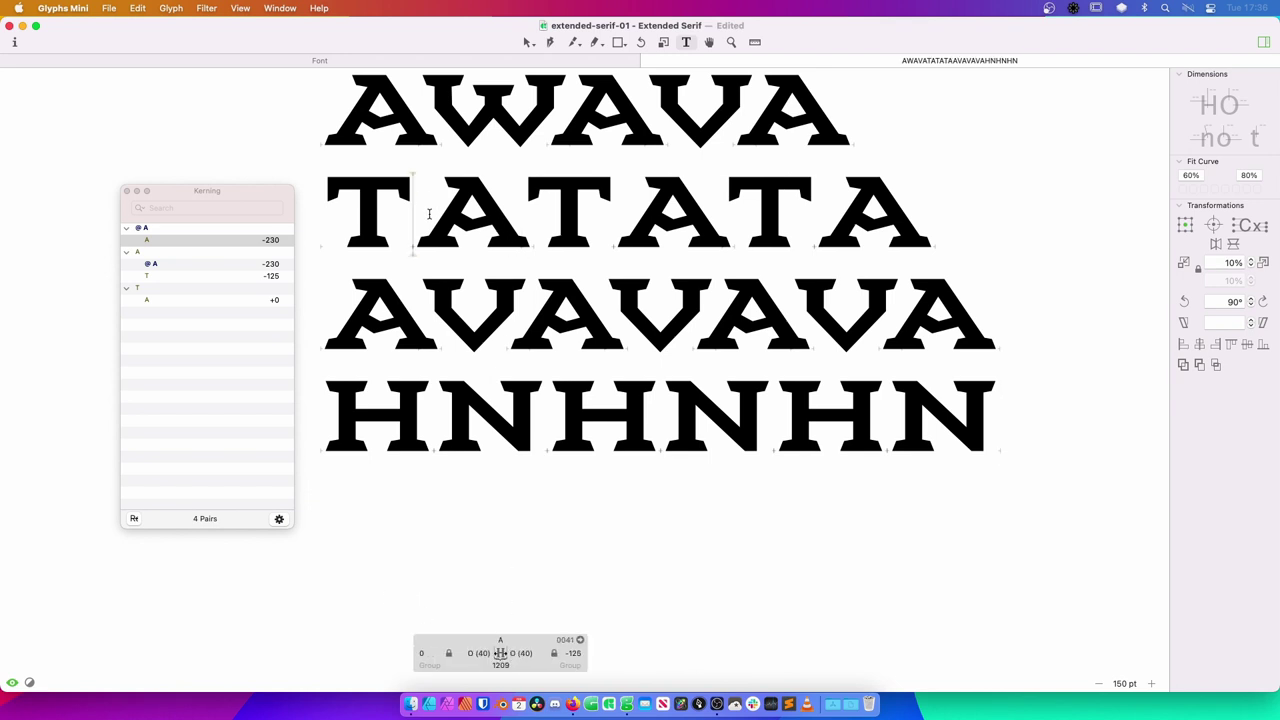
click(421, 653)
text(-125)
key(Return)
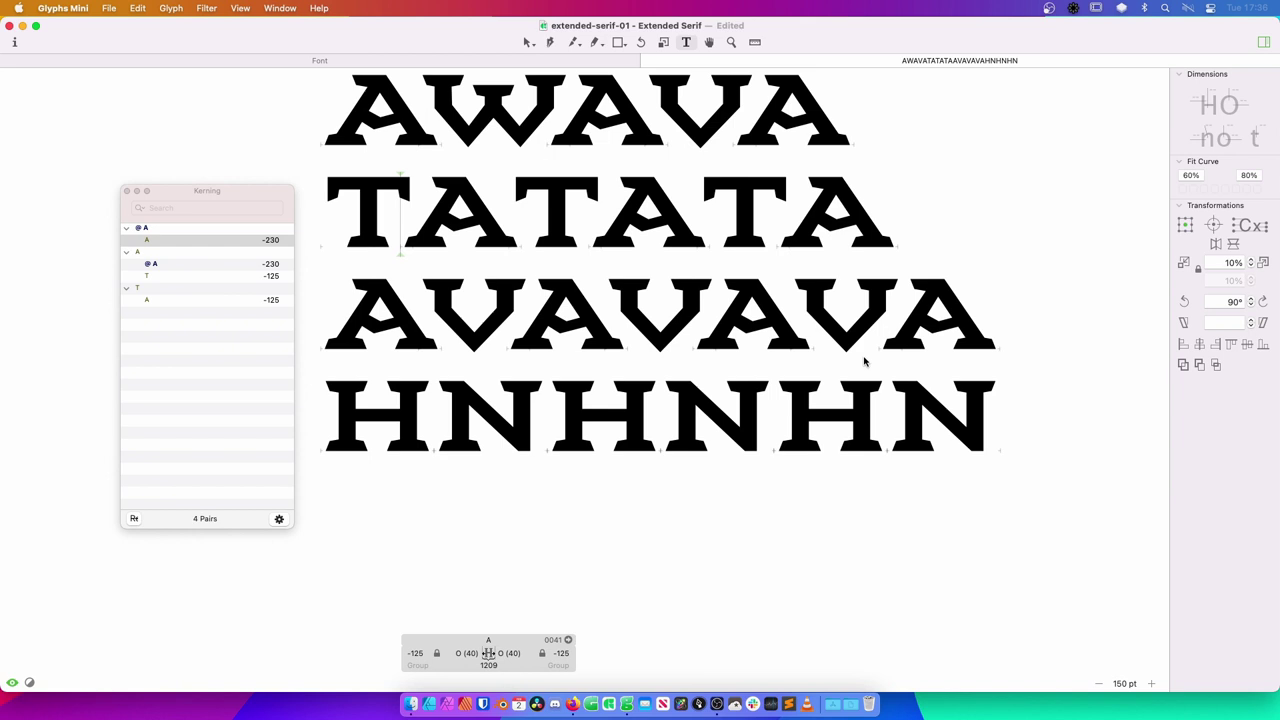
double_click(412, 649)
text(-130)
key(Return)
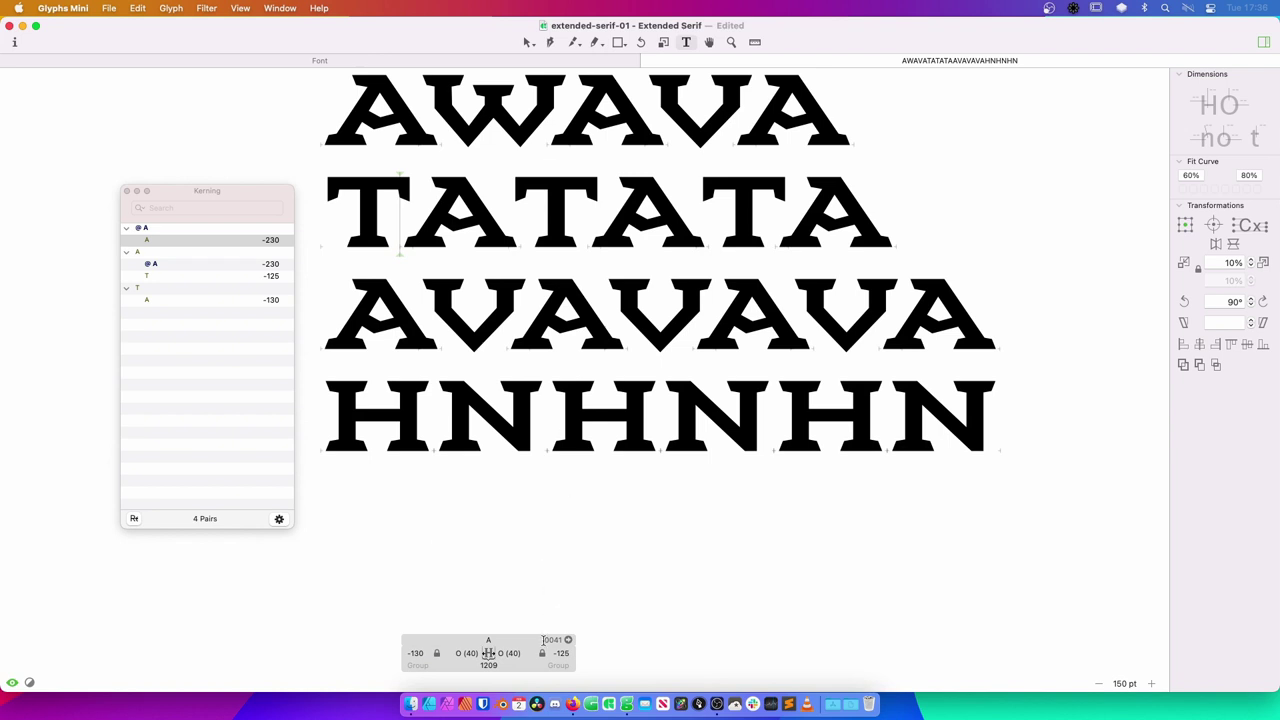
double_click(551, 653)
key(Return)
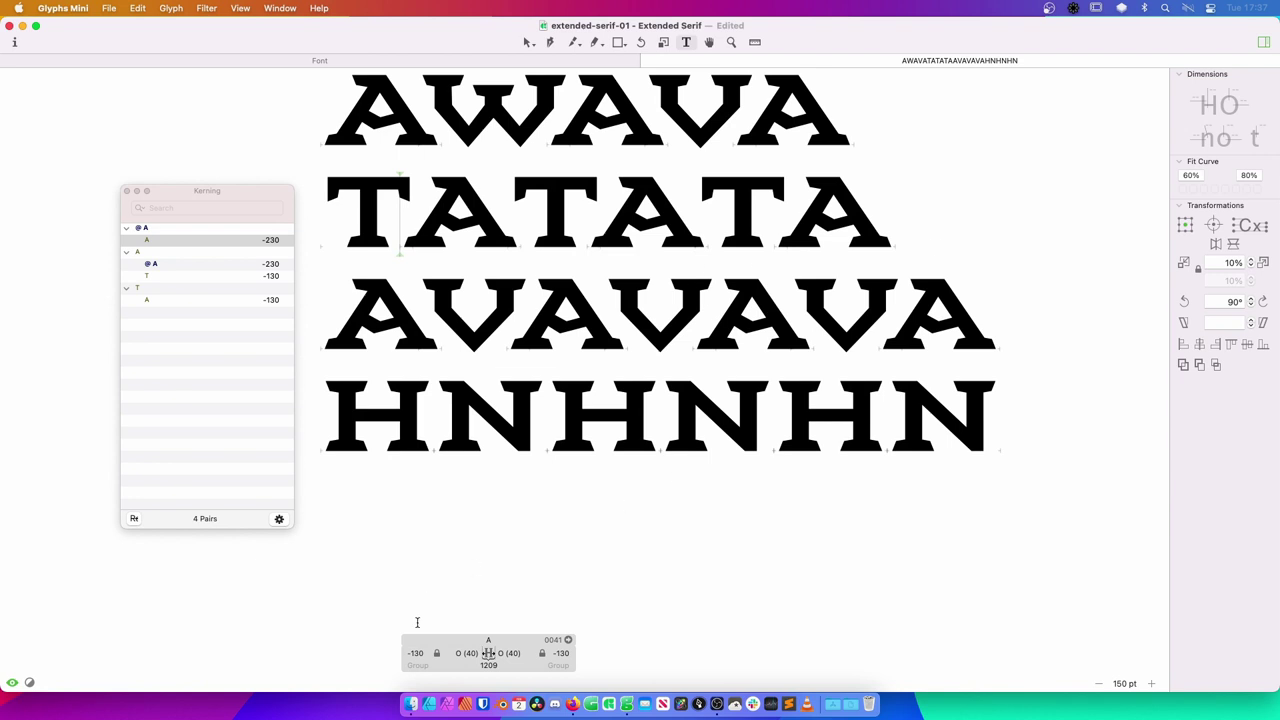
Fill the @T kerning groups and convert the T–A and A–T pairs to group kerning.
click(432, 665)
click(566, 665)
key(Return)
click(542, 652)
click(436, 652)
Start a new test line below TATATA.
click(901, 255)
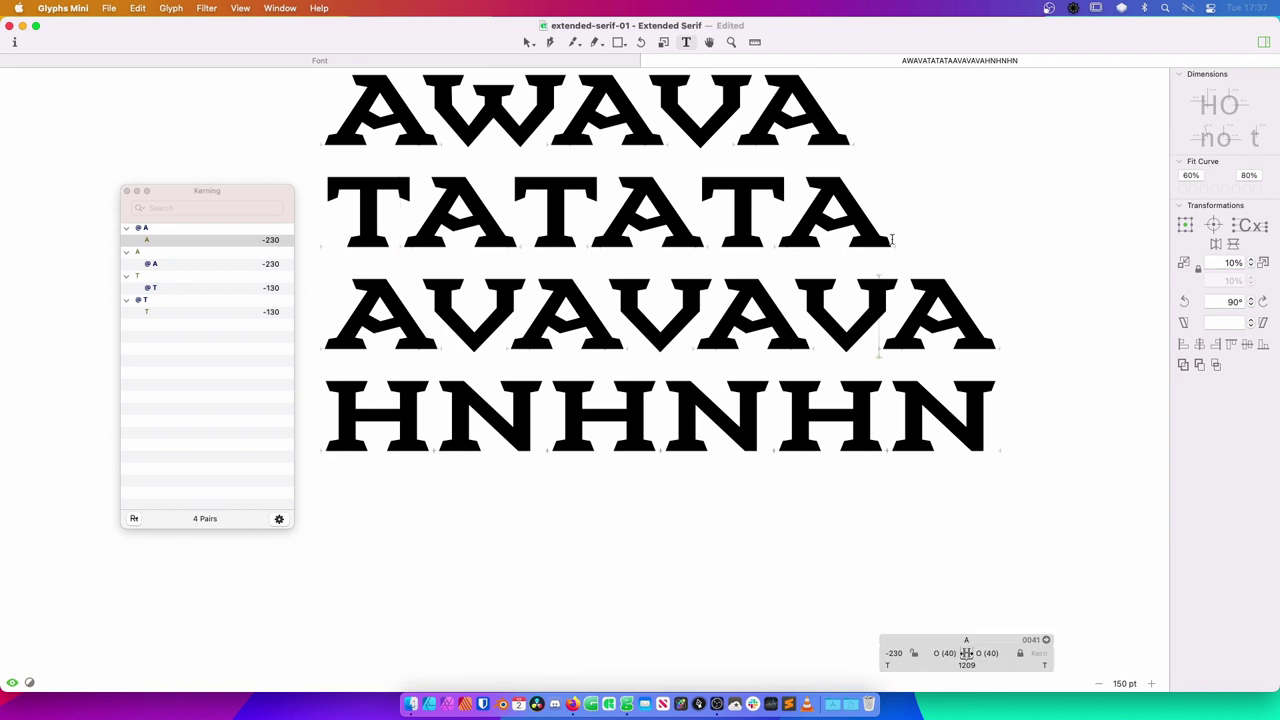
click(892, 240)
key(Return)
Type LTLT and assign L's right side to the T kerning group.
text(LT)
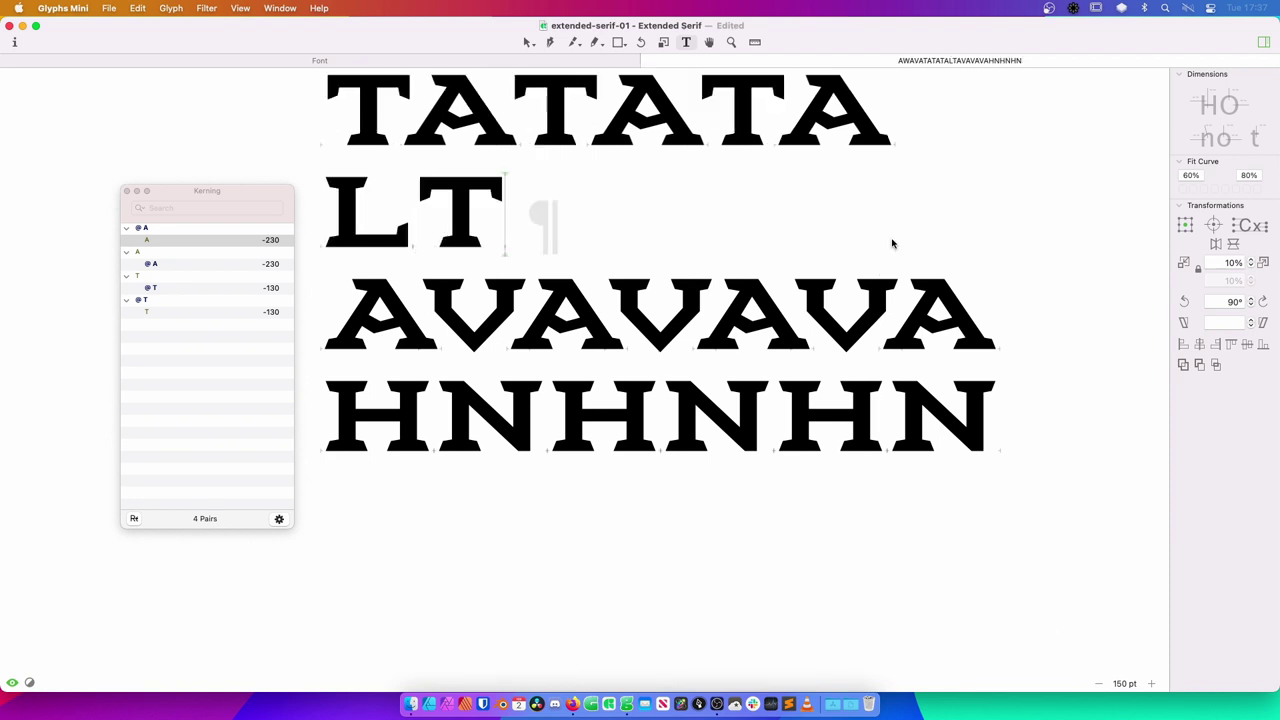
text(L)
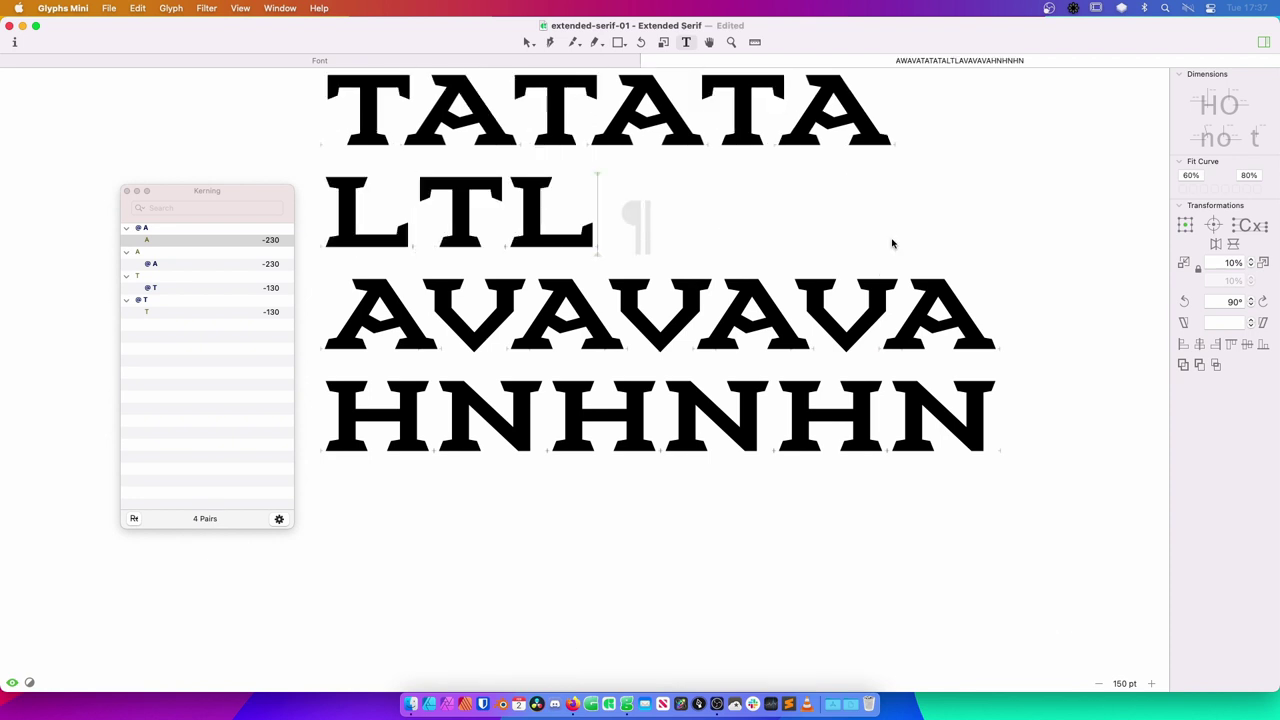
text(T)
click(520, 188)
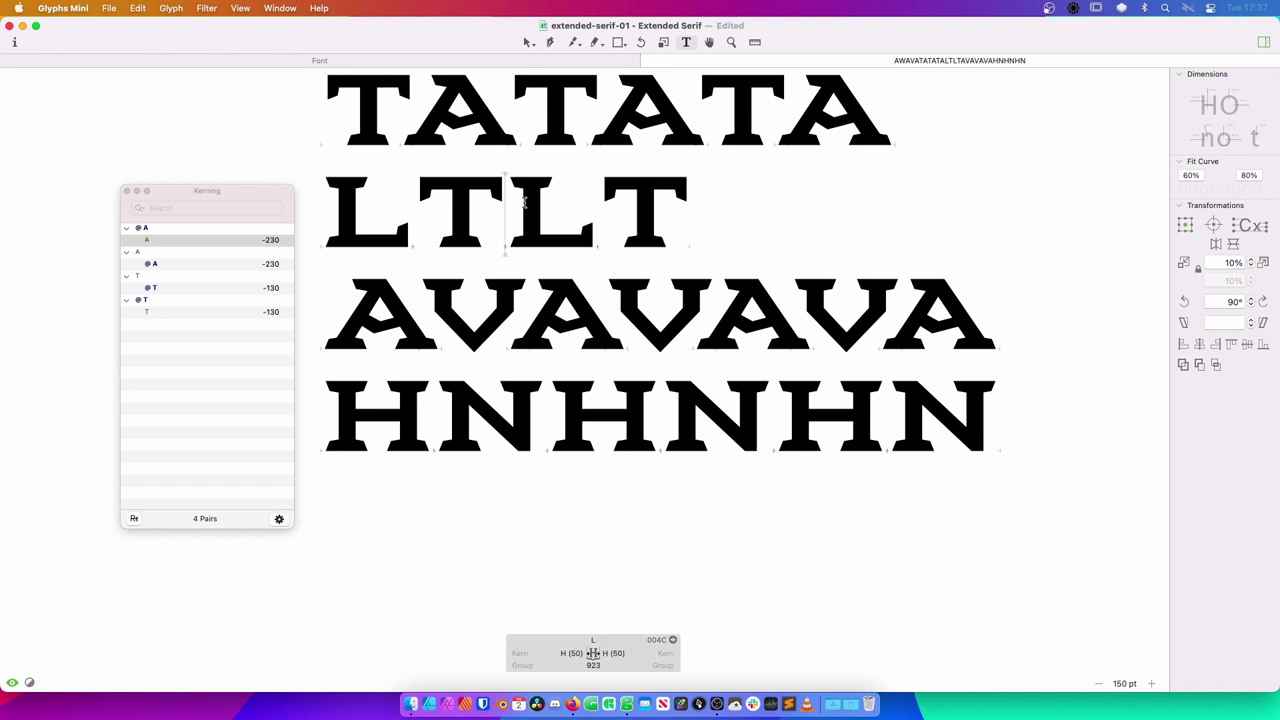
click(671, 665)
text(T)
key(Return)
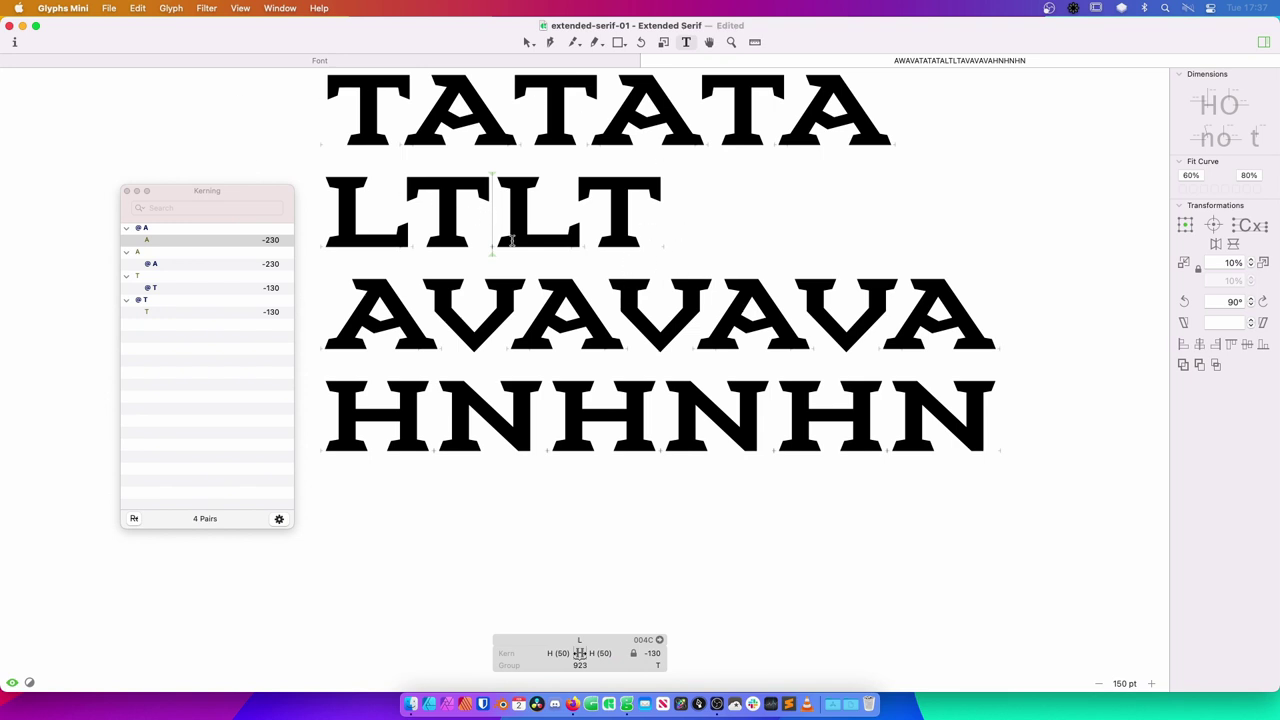
Add a D line after LTLT, then delete it again.
click(709, 219)
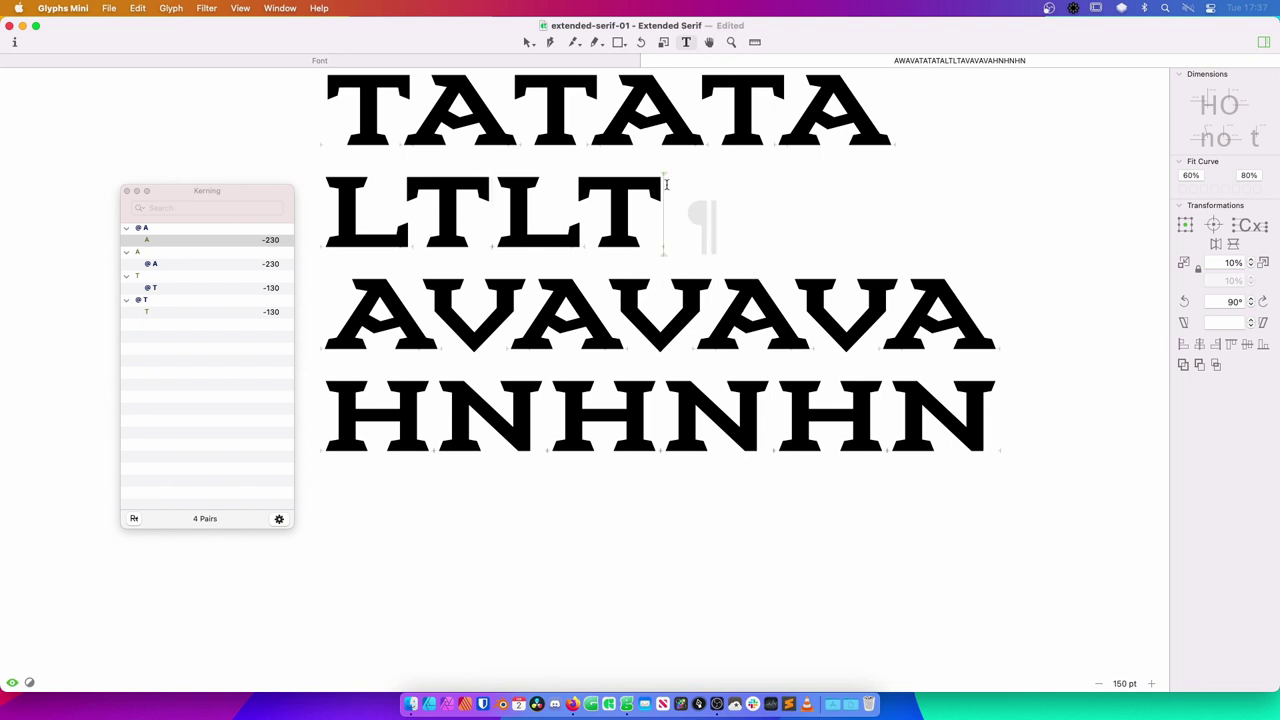
key(Return)
text(D)
key(Escape)
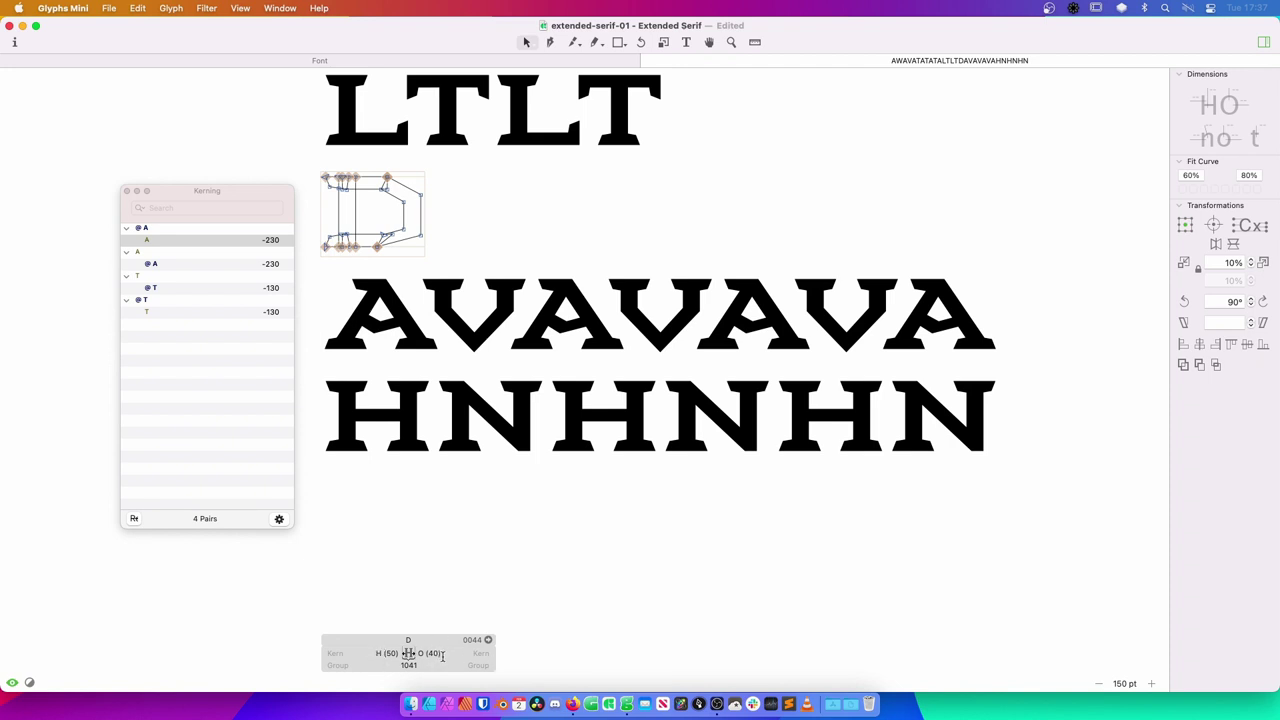
key(Escape)
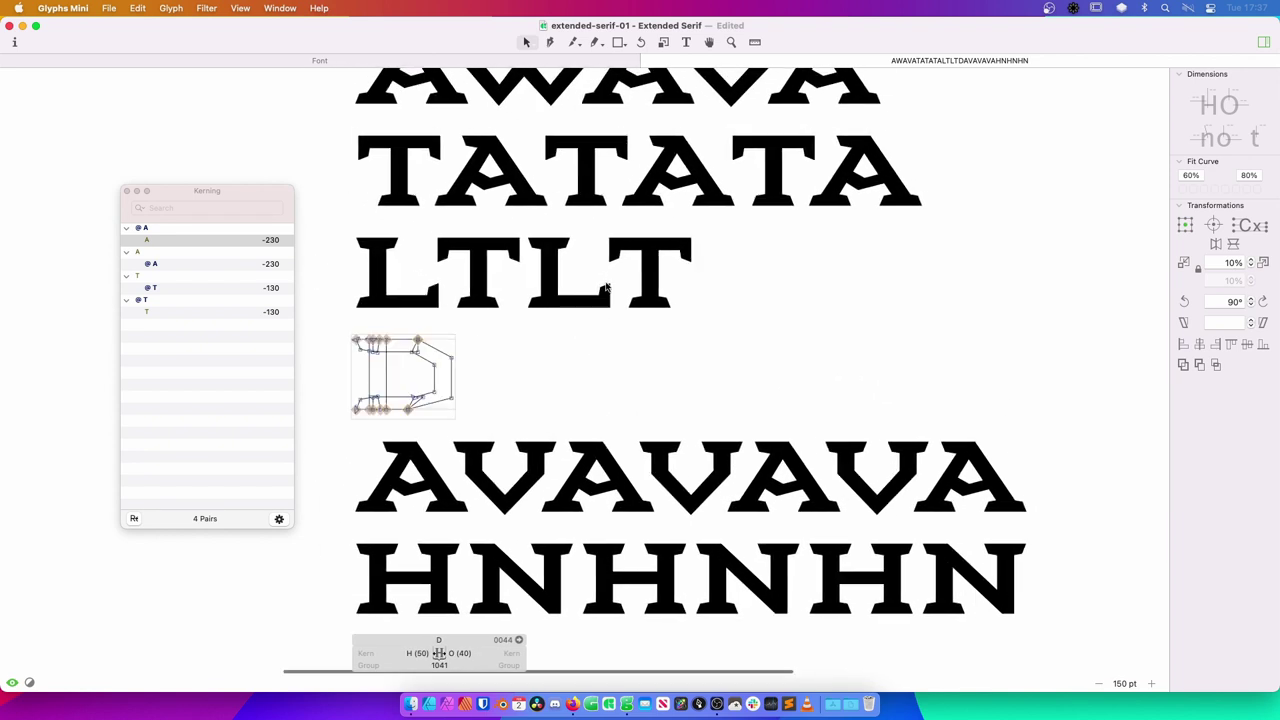
key(BackSpace)
key(BackSpace)
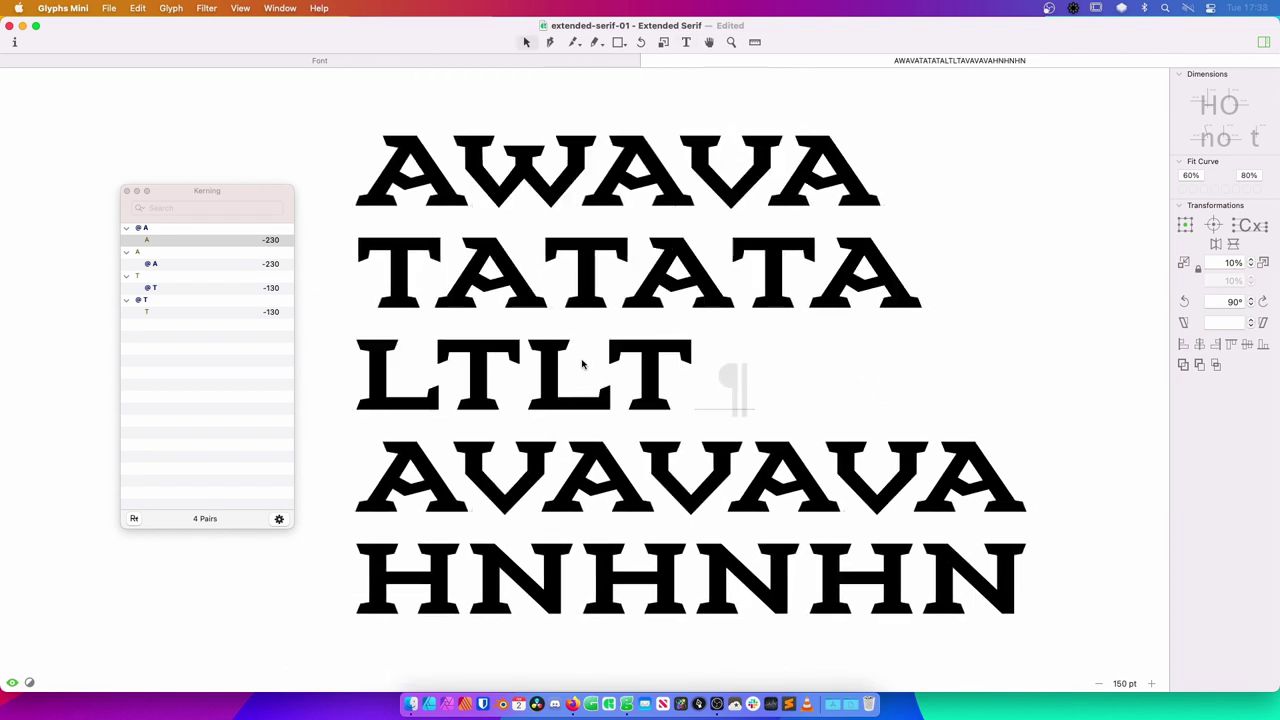
Inspect the L outline, then zoom out to 75 pt to view all test lines.
double_click(580, 367)
drag(578, 370, 578, 370)
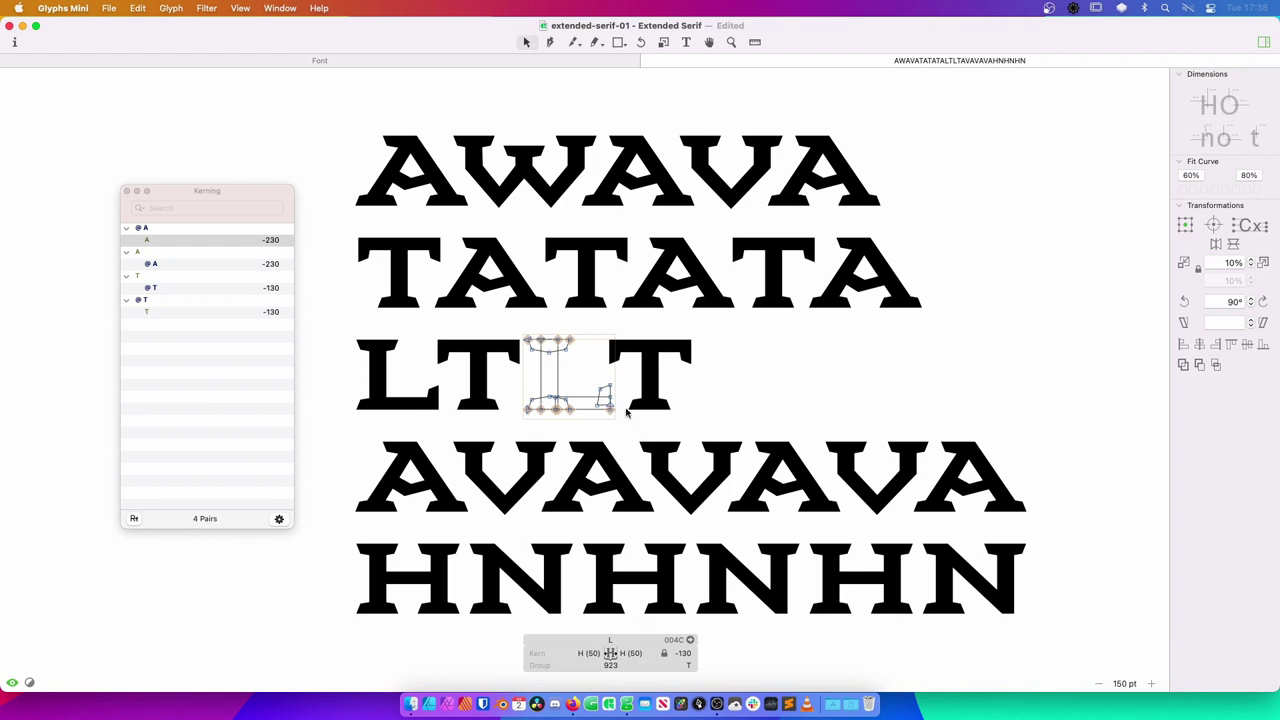
key(t)
key(Escape)
key(t)
key(Escape)
key(super+minus)
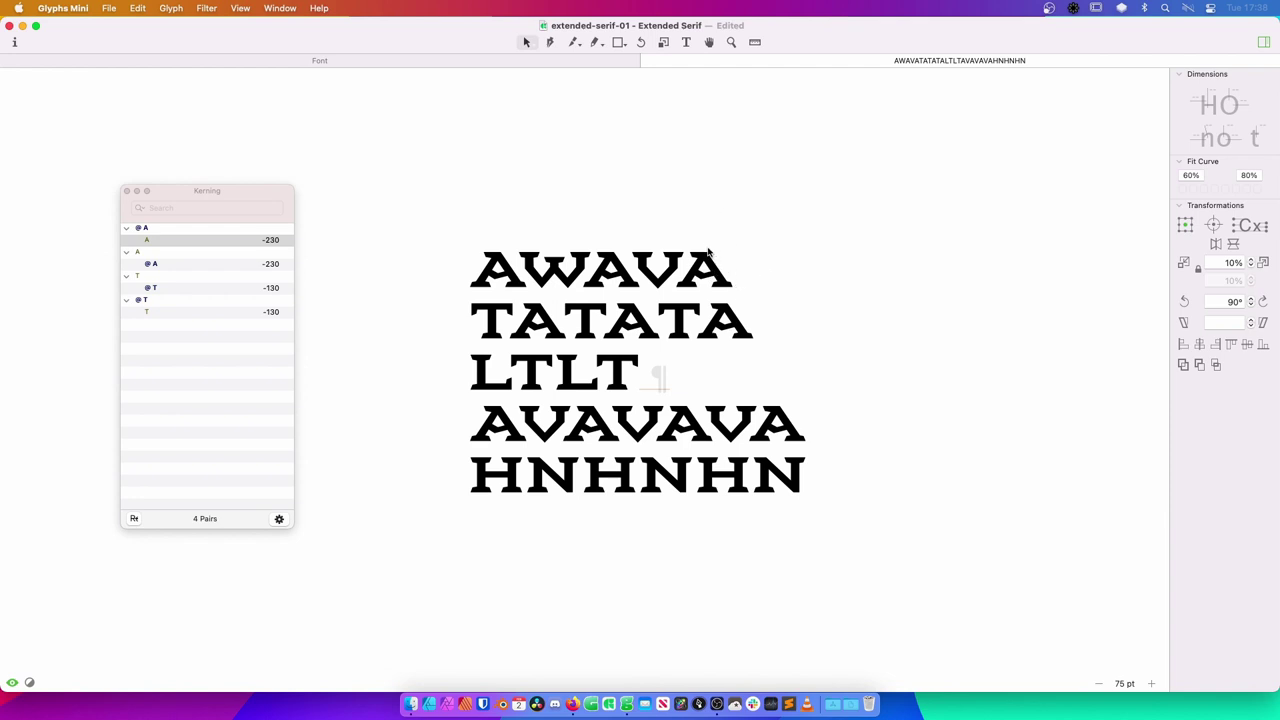
Move the kerning panel aside and open glyph j in a new edit tab.
drag(208, 191, 194, 191)
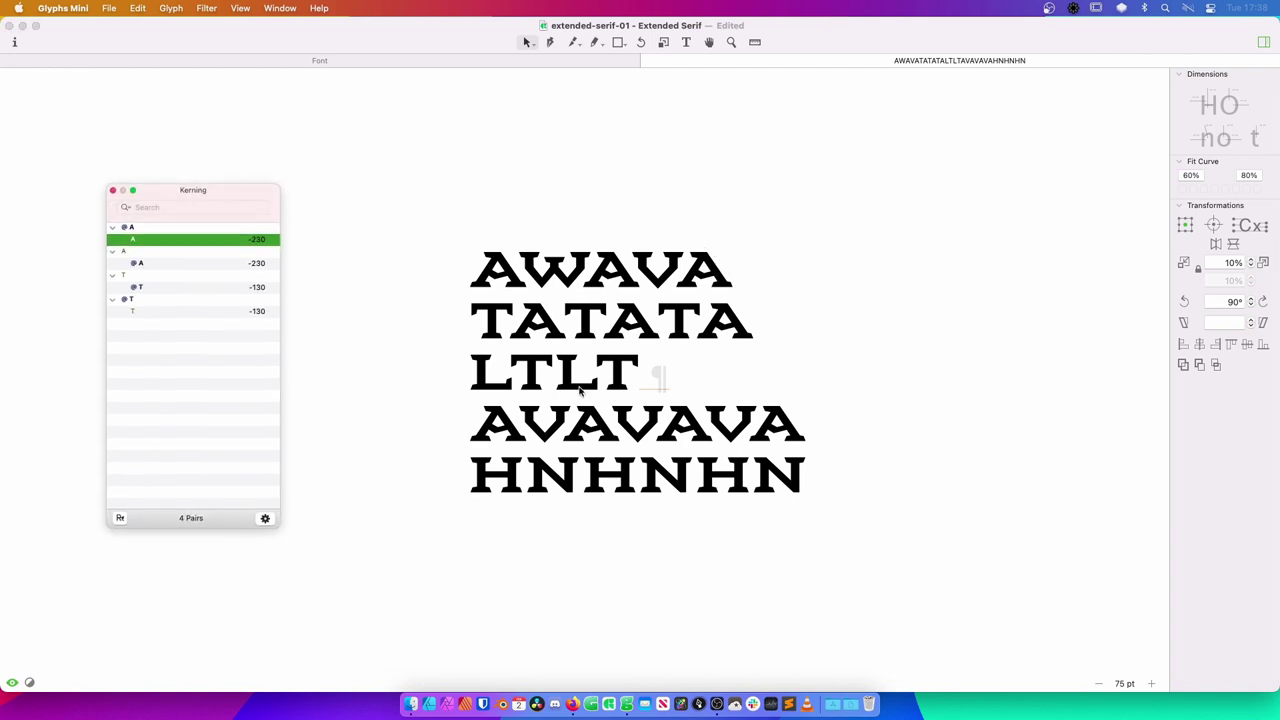
click(419, 65)
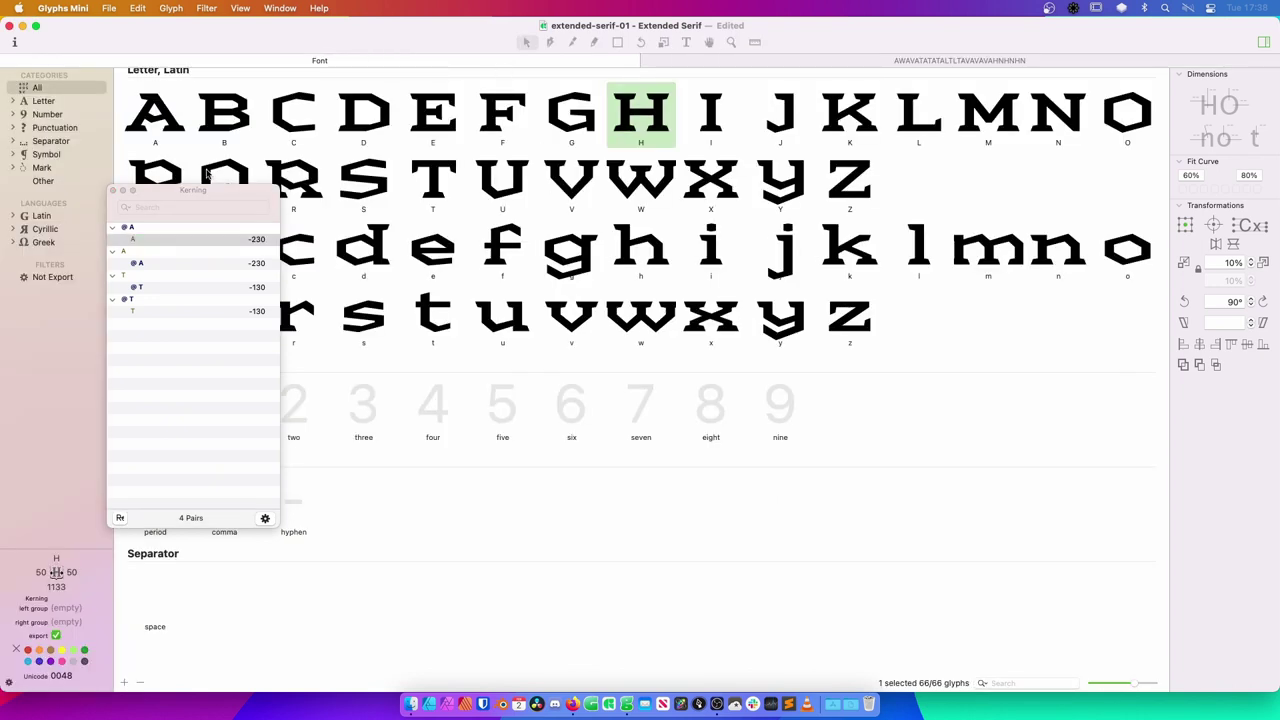
drag(209, 189, 999, 271)
double_click(780, 245)
Build a TjTjTj test line, zooming in on the Tj pair.
text(Tj)
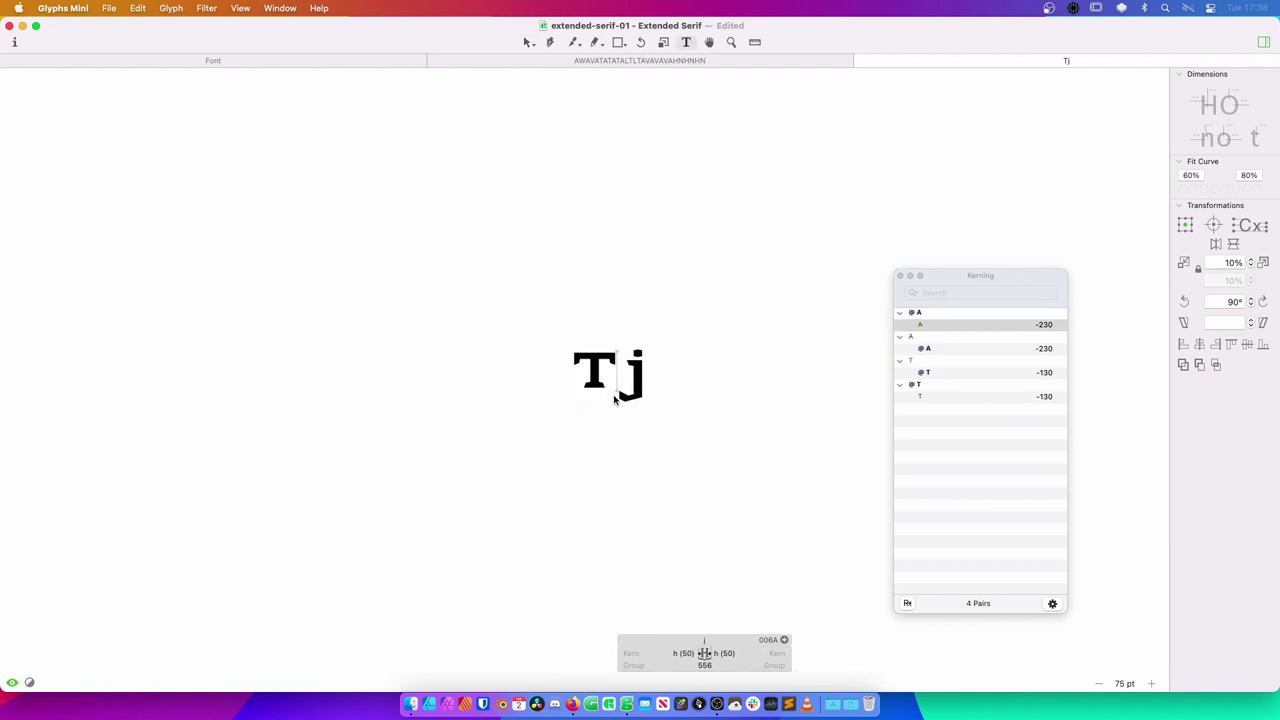
key(Escape)
key(z)
drag(735, 284, 512, 418)
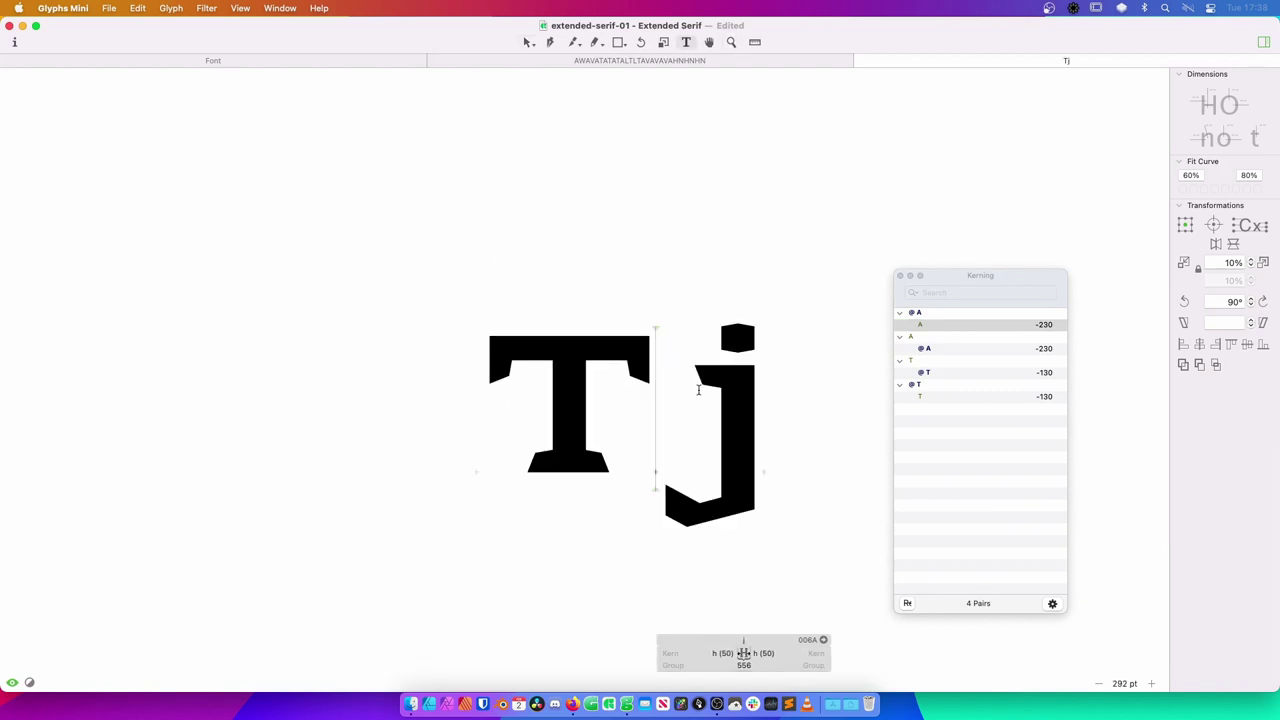
click(765, 390)
text(T)
key(Escape)
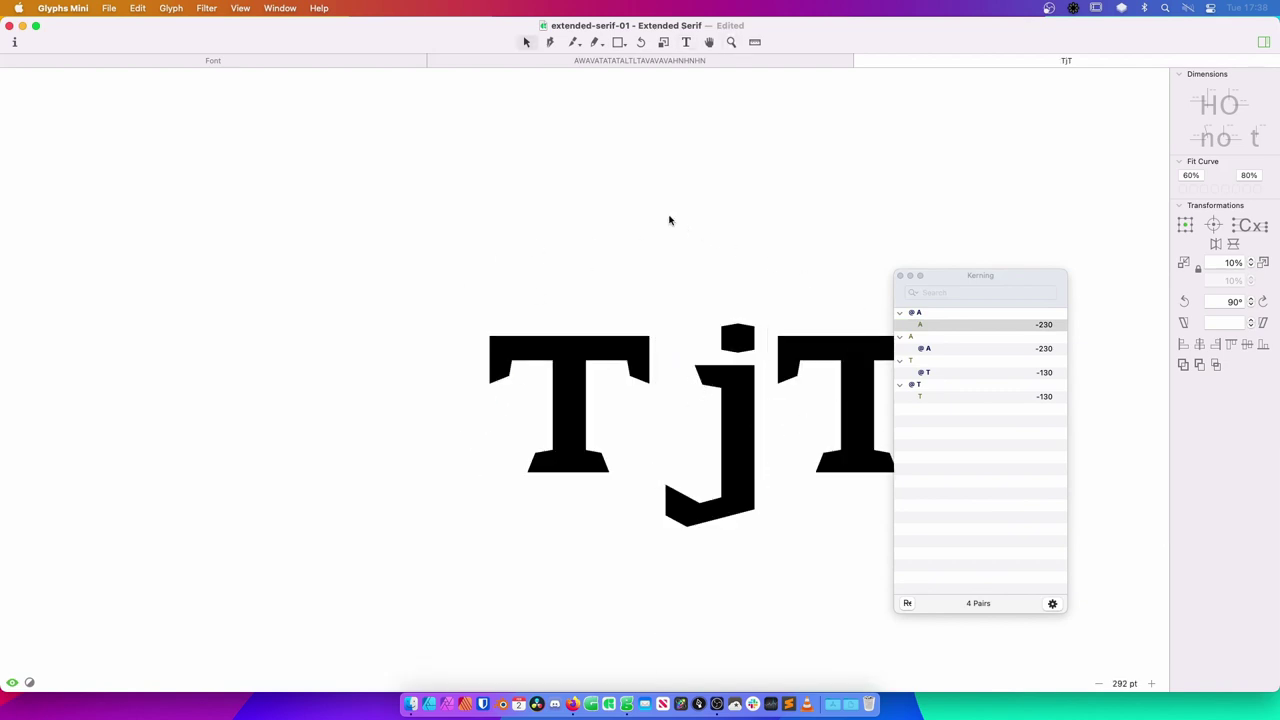
drag(733, 381, 595, 338)
text(t)
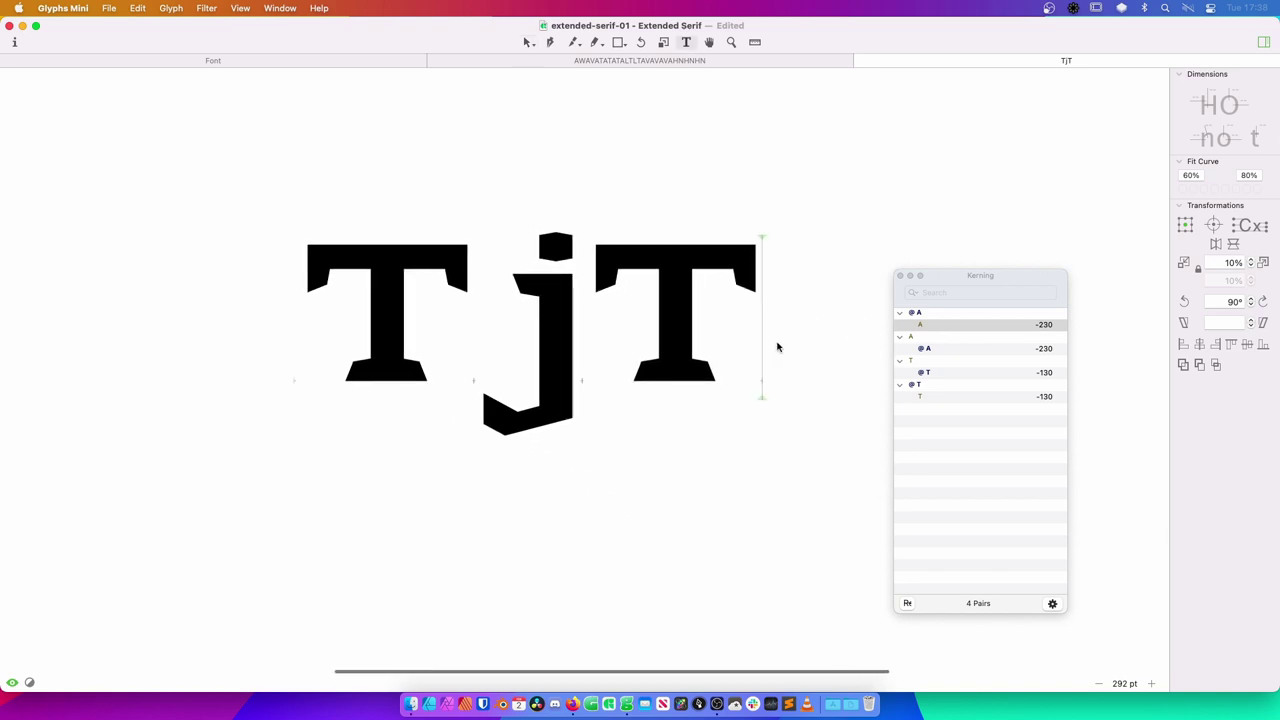
text(jT)
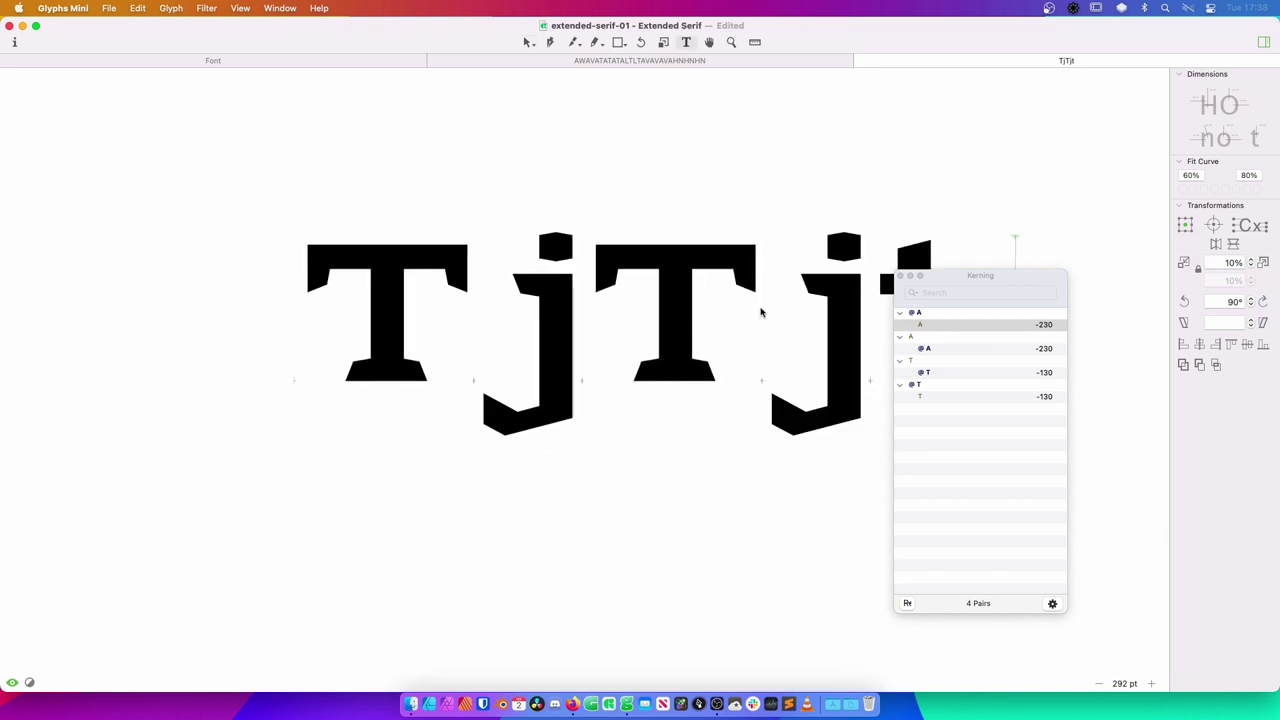
text(j)
Add an HnHn line below TjTjTj and zoom out to see both lines.
key(Return)
text(tjtj)
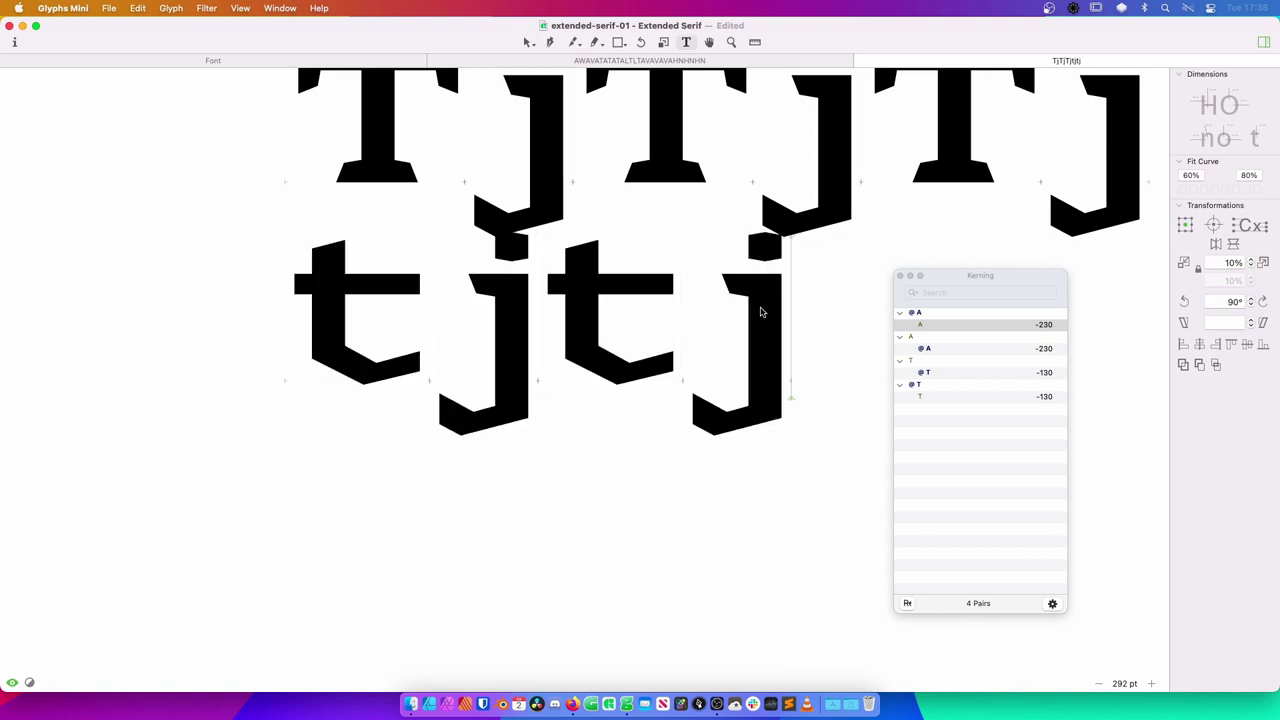
key(BackSpace)
key(BackSpace)
key(BackSpace)
key(BackSpace)
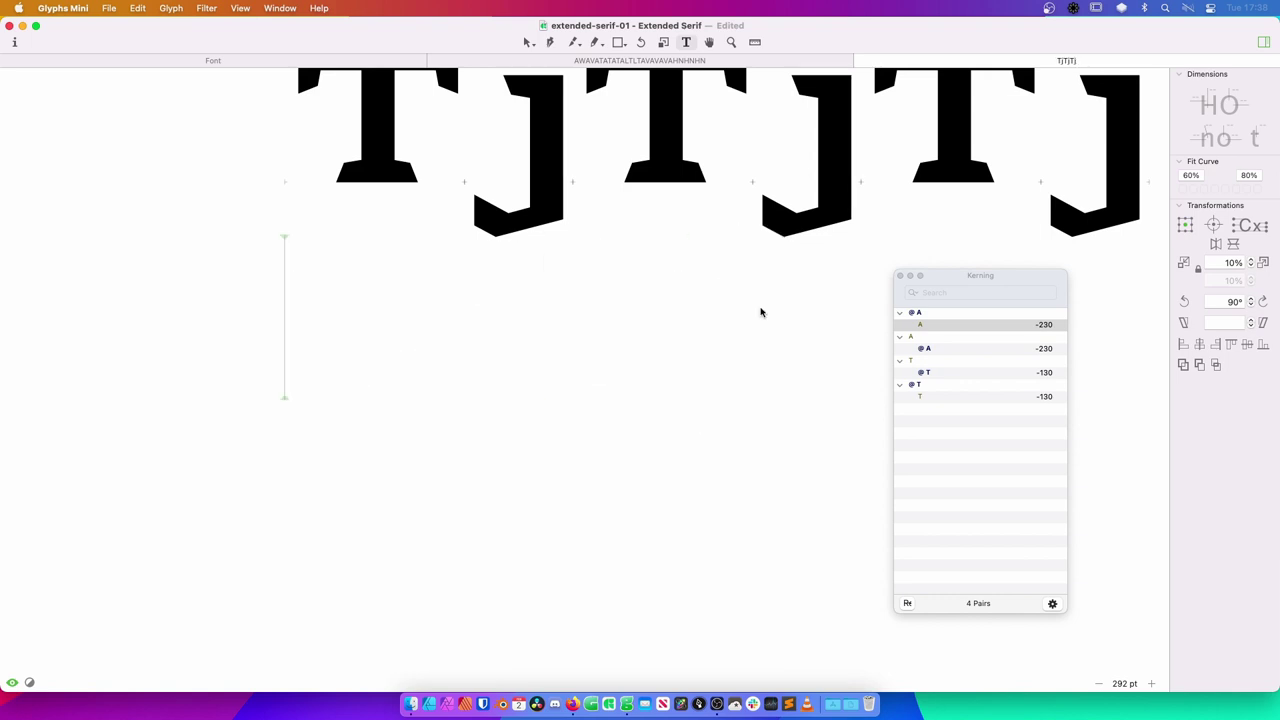
text(HnHn)
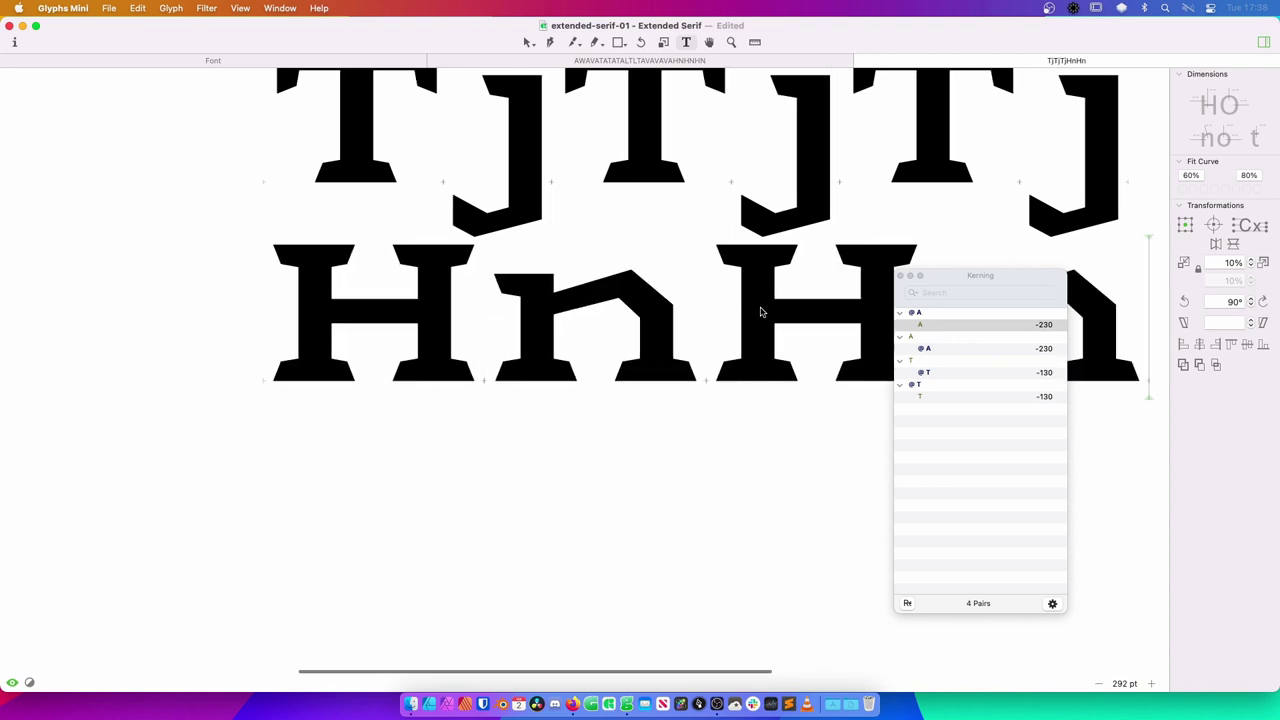
key(Escape)
key(super+minus)
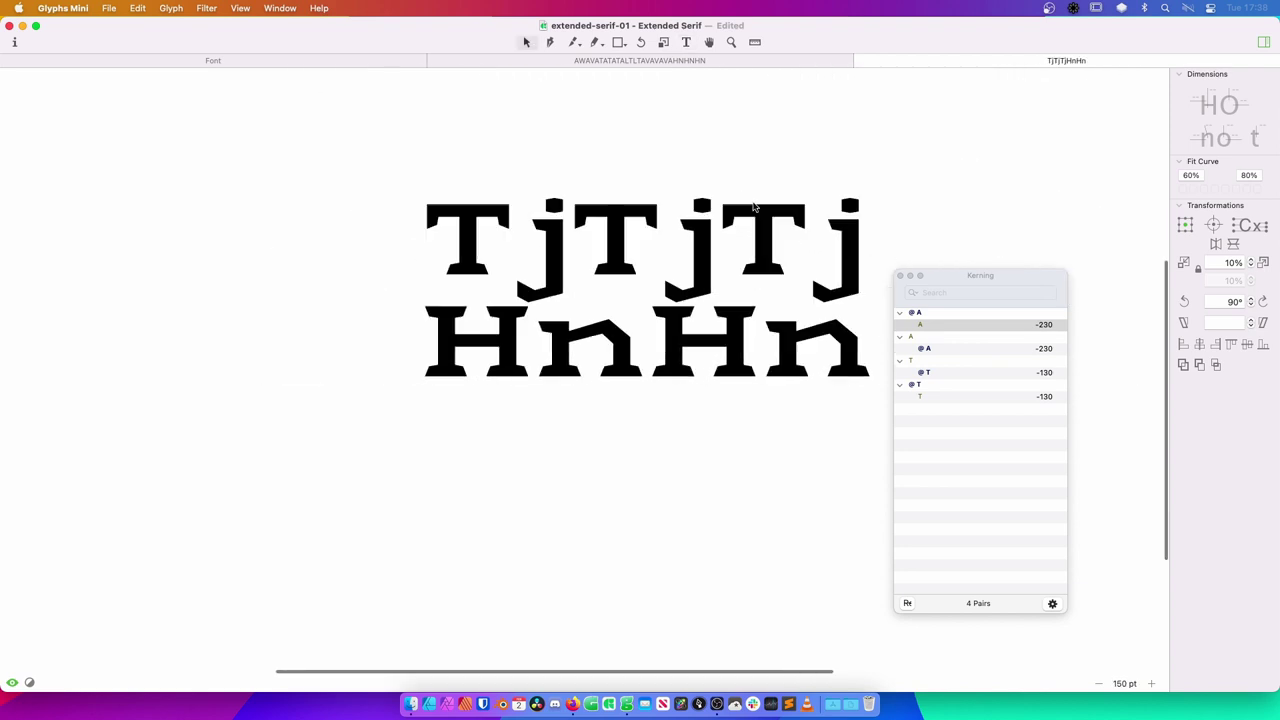
Give j's left side the T kerning group.
key(t)
click(475, 260)
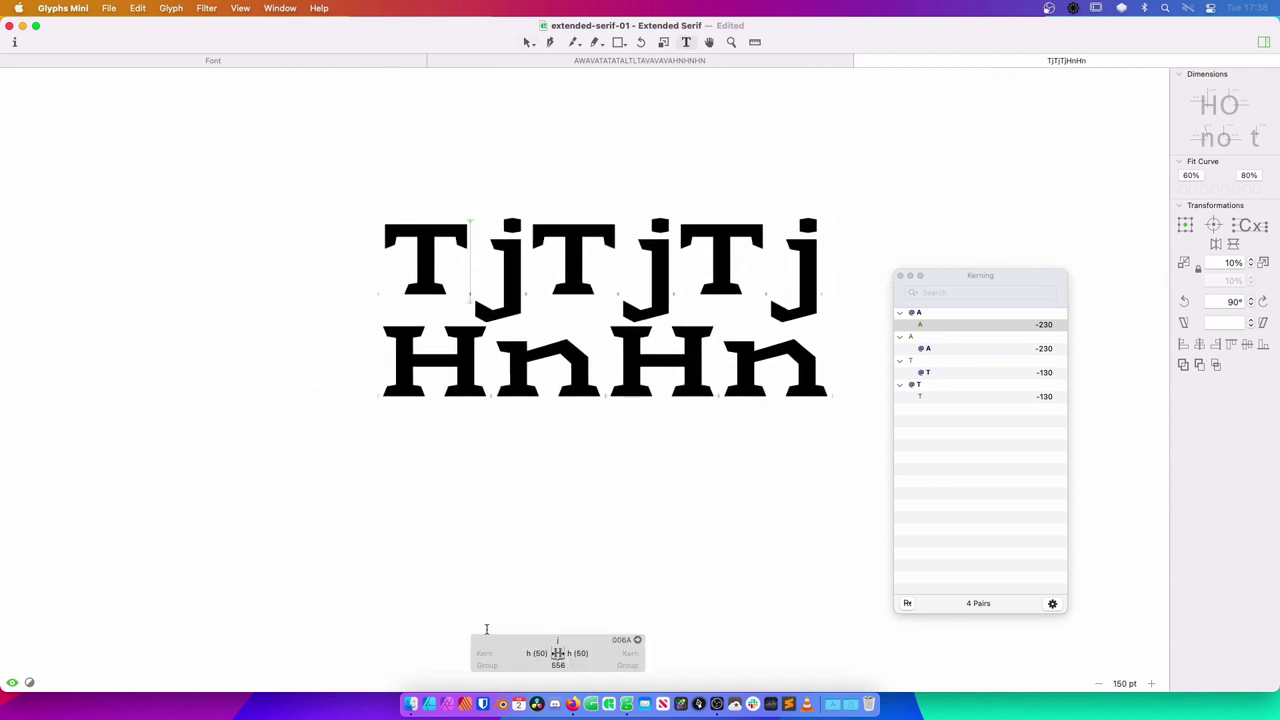
click(485, 665)
text(T)
key(Return)
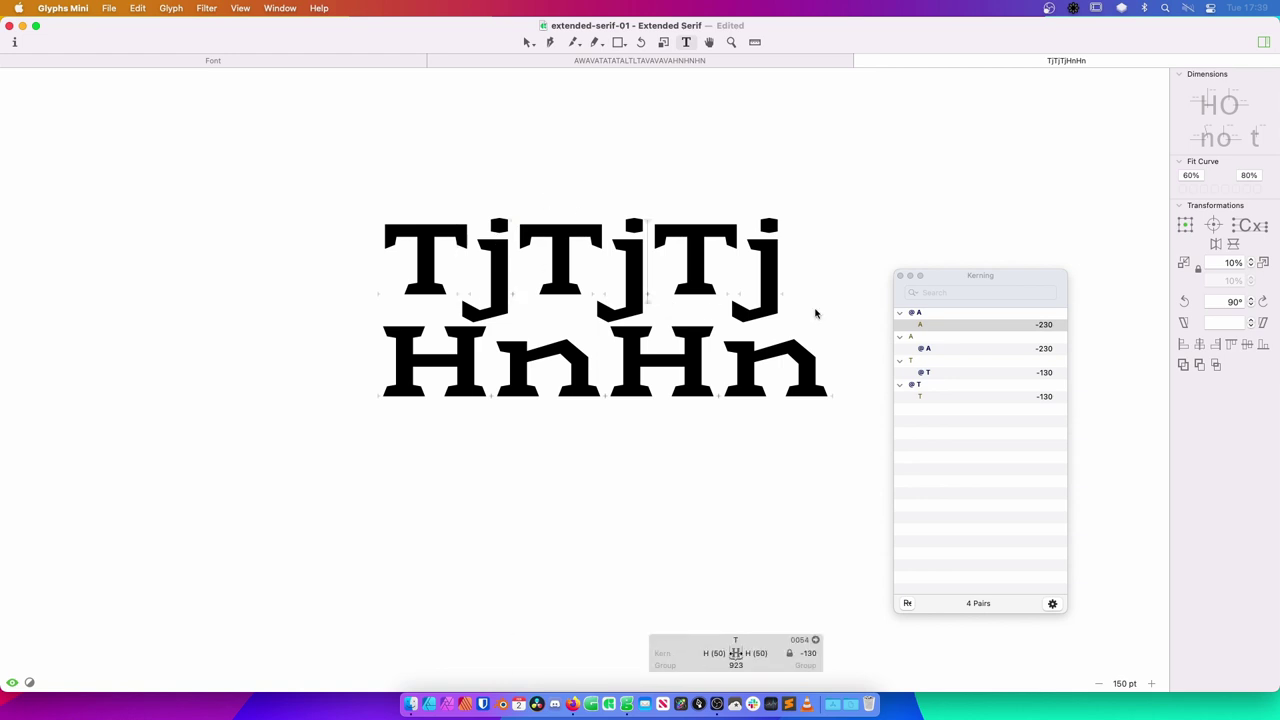
Add a tjtjtjt line below HnHn and re-enter T as j's left kerning group.
click(800, 348)
key(Return)
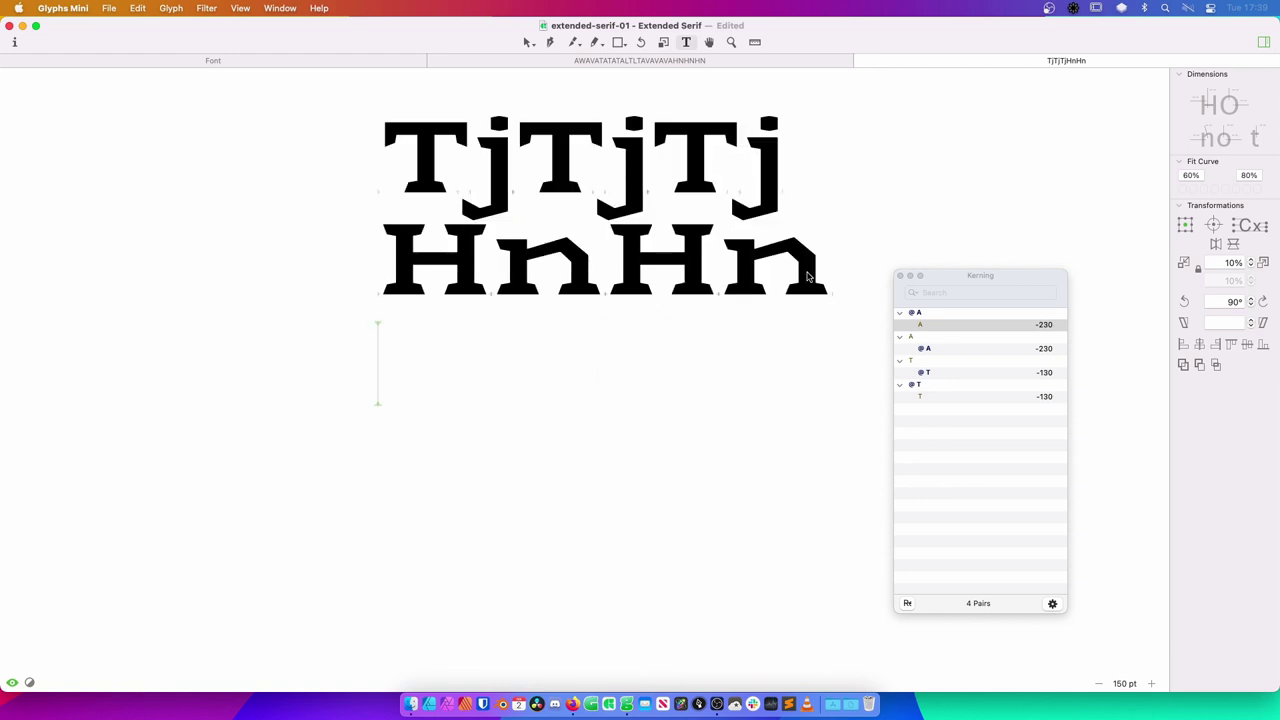
text(tjtjtjt)
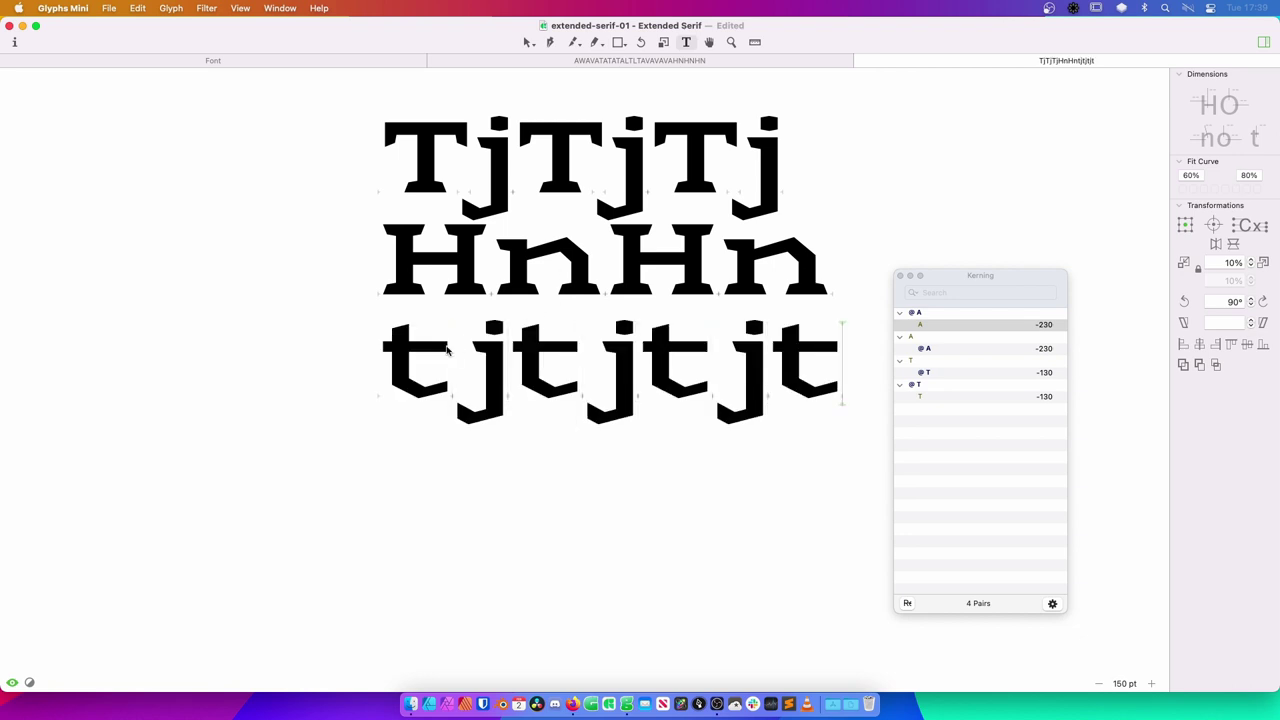
click(445, 350)
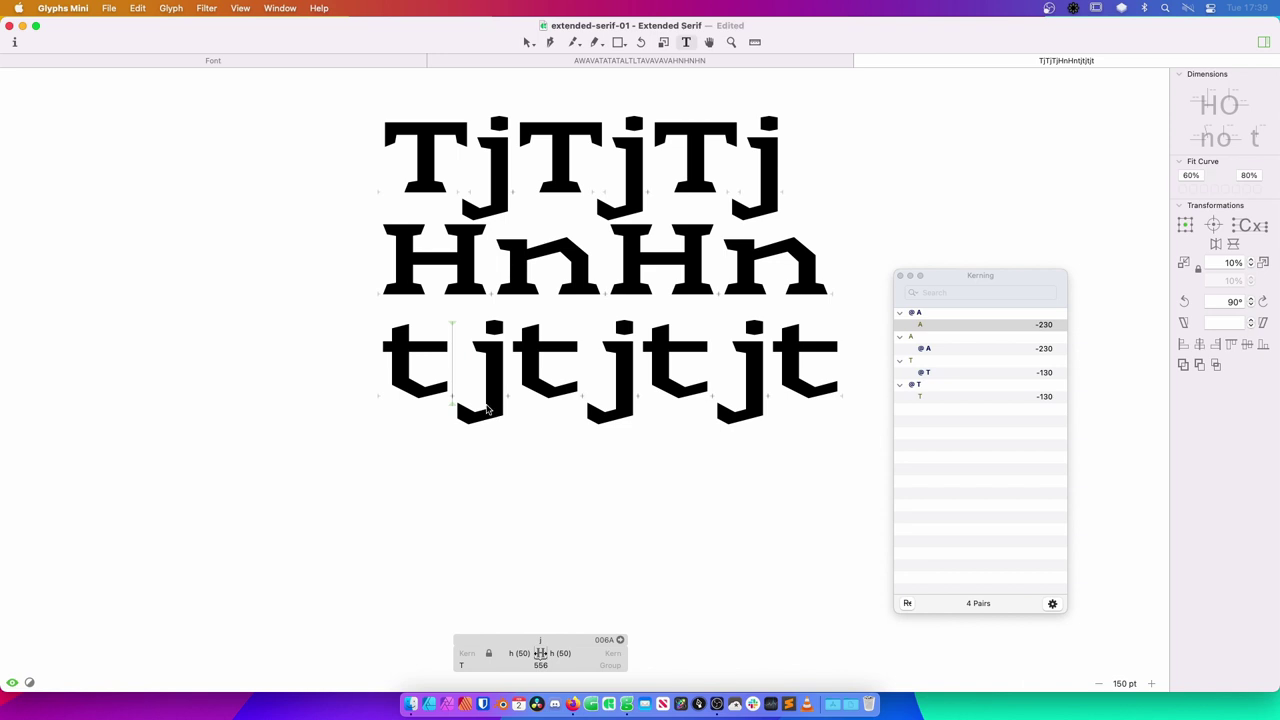
click(472, 665)
key(BackSpace)
key(Return)
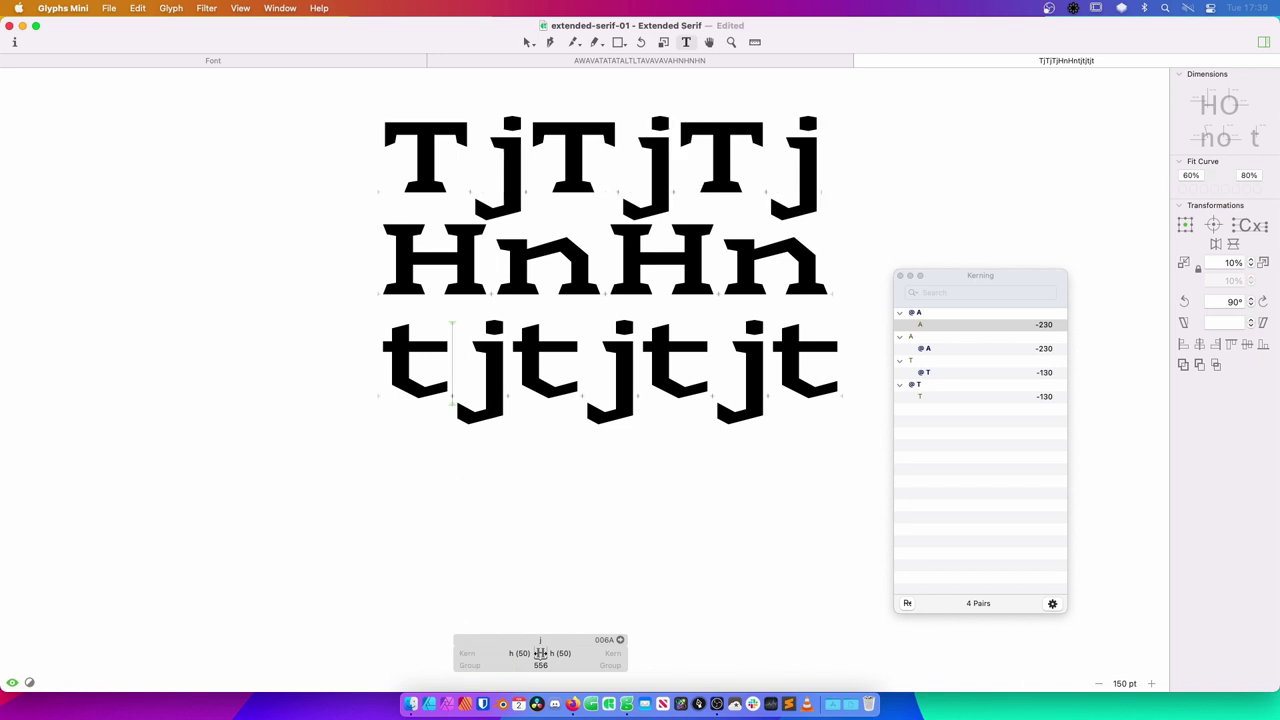
click(482, 663)
text(T)
key(Return)
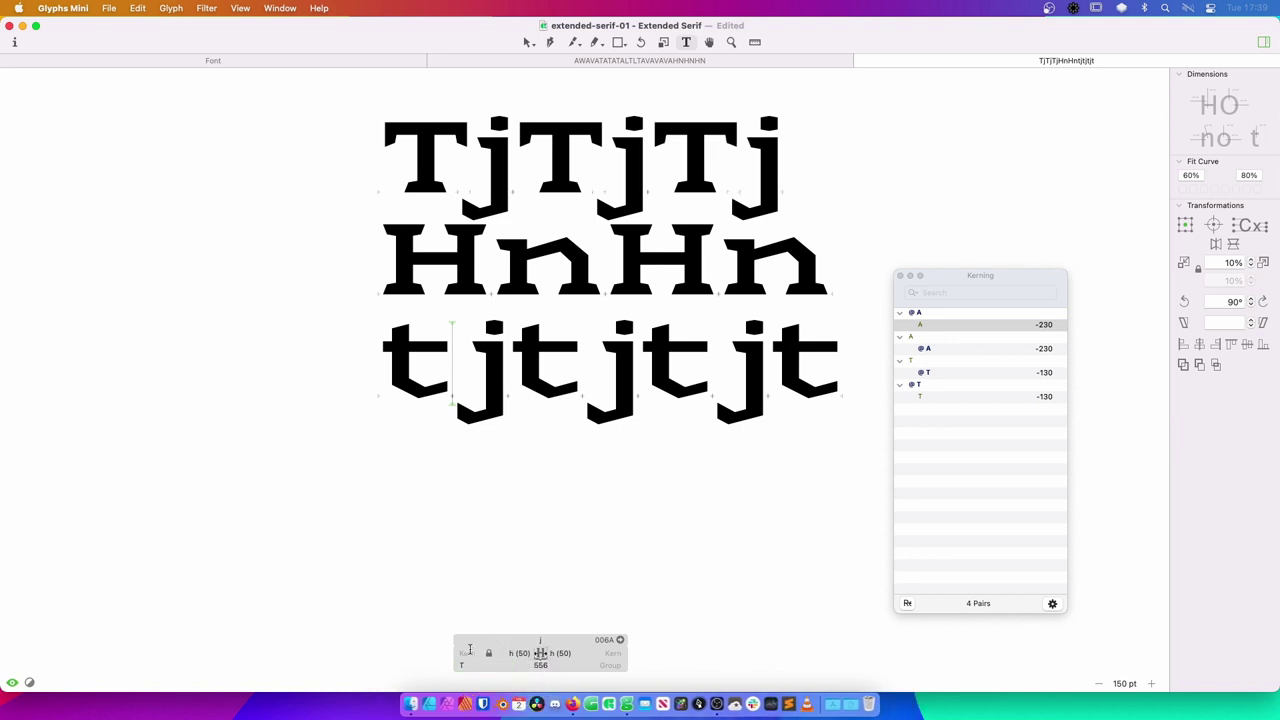
Put t's right side into the j kerning group.
click(500, 400)
key(Left)
key(Right)
click(584, 382)
key(Left)
key(Left)
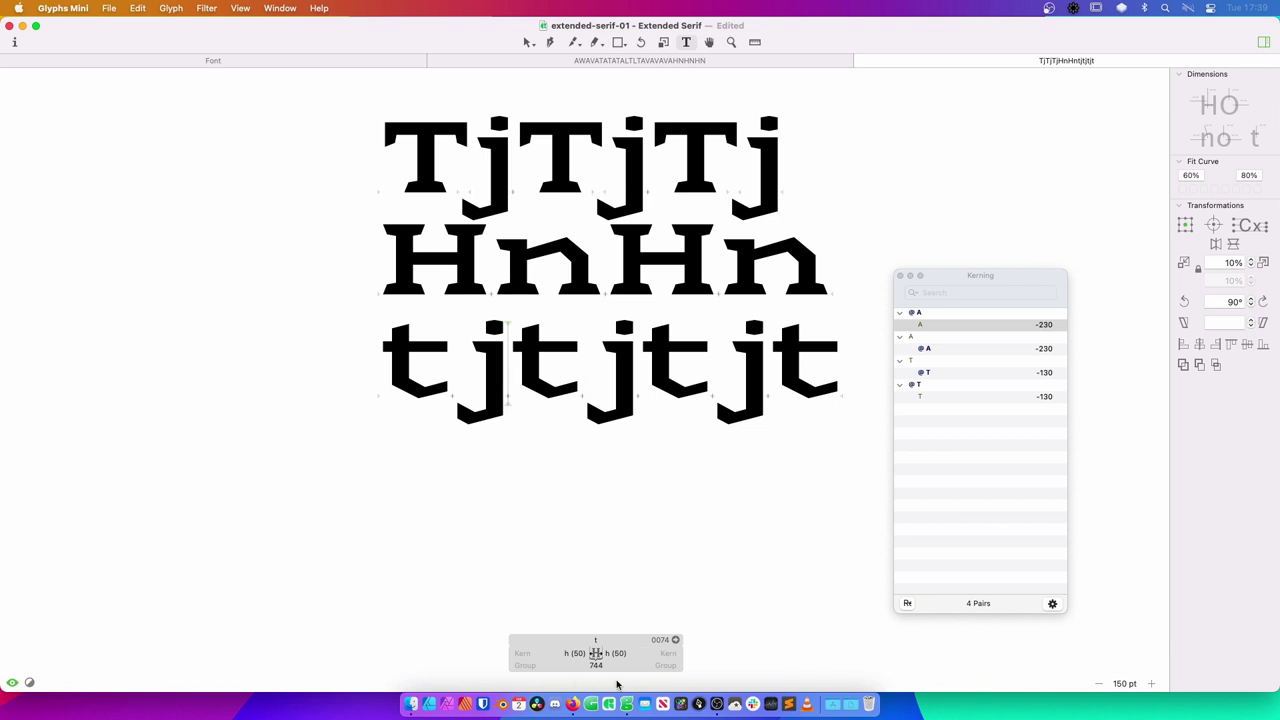
click(666, 663)
text(j)
key(Return)
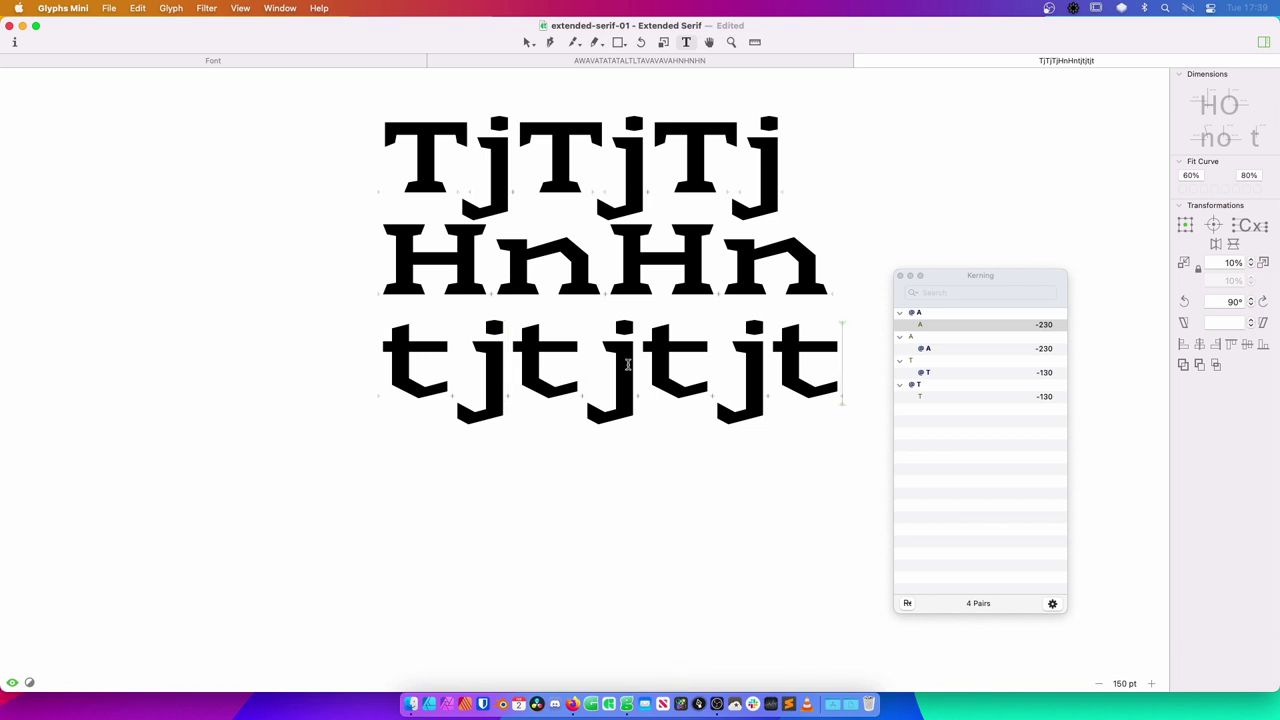
key(Right)
Kern the j–T group pair at -100 to close the j–t gaps.
click(737, 653)
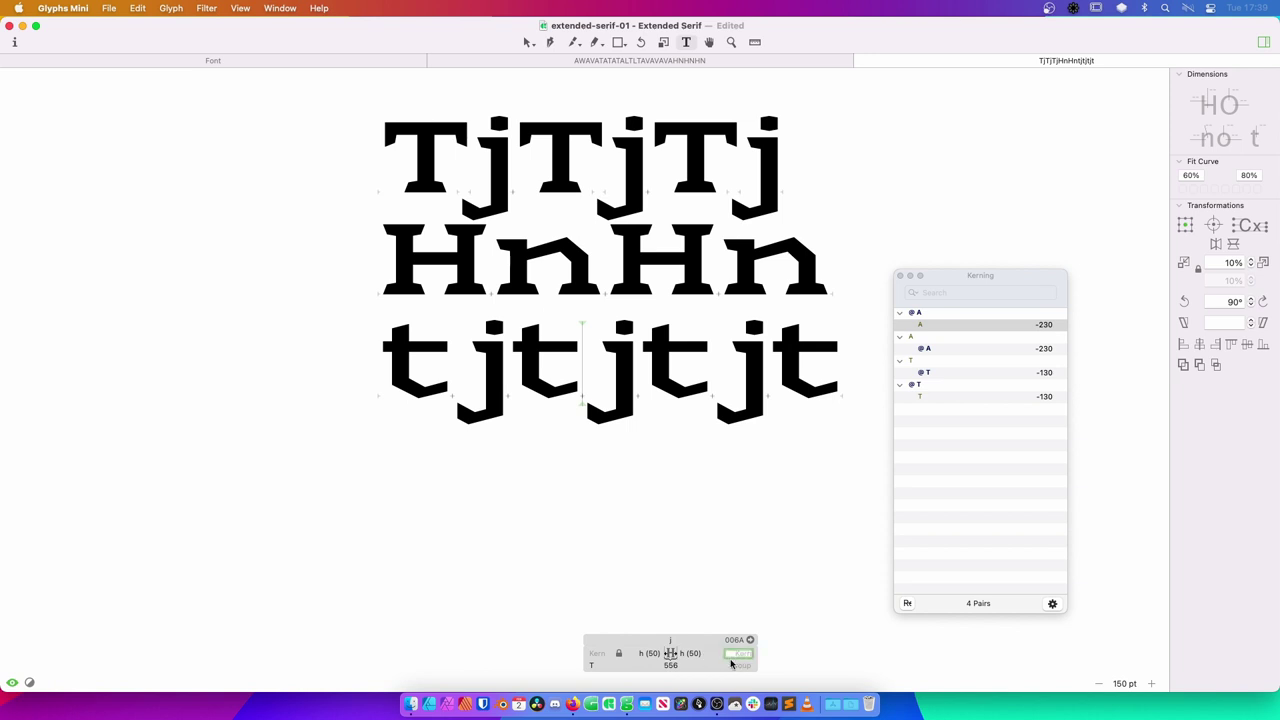
click(540, 375)
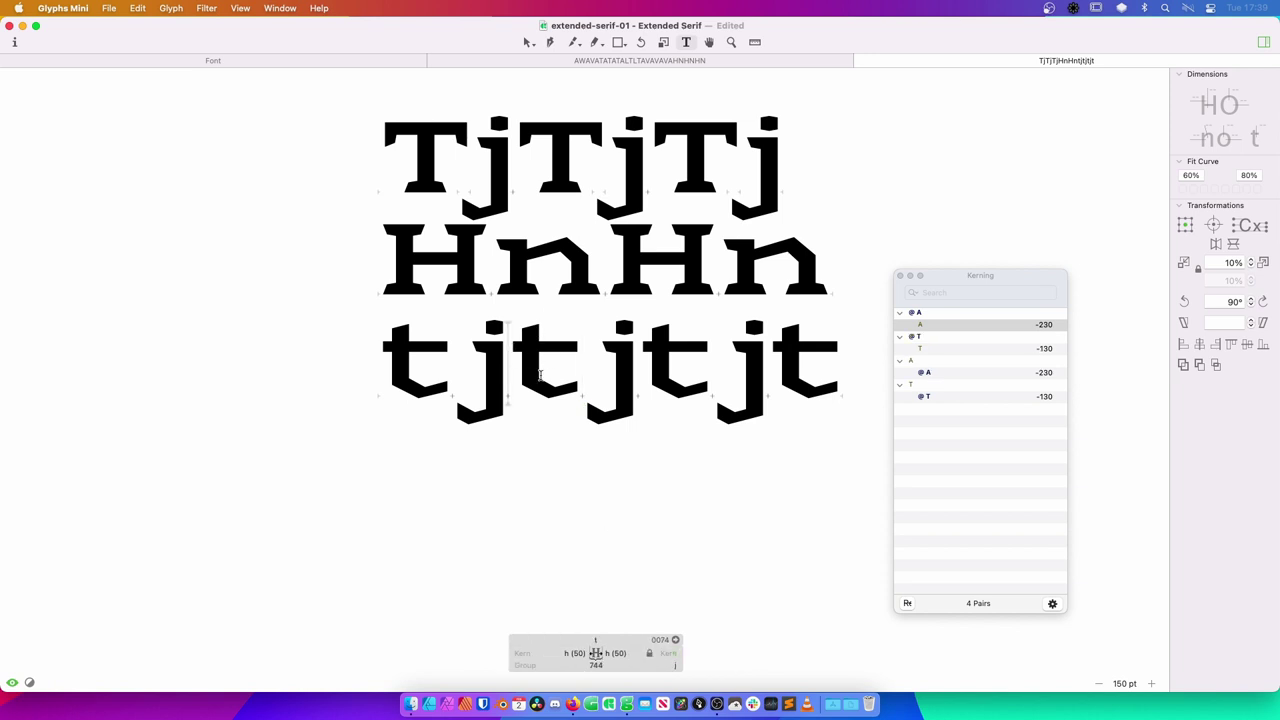
click(672, 653)
text(-40)
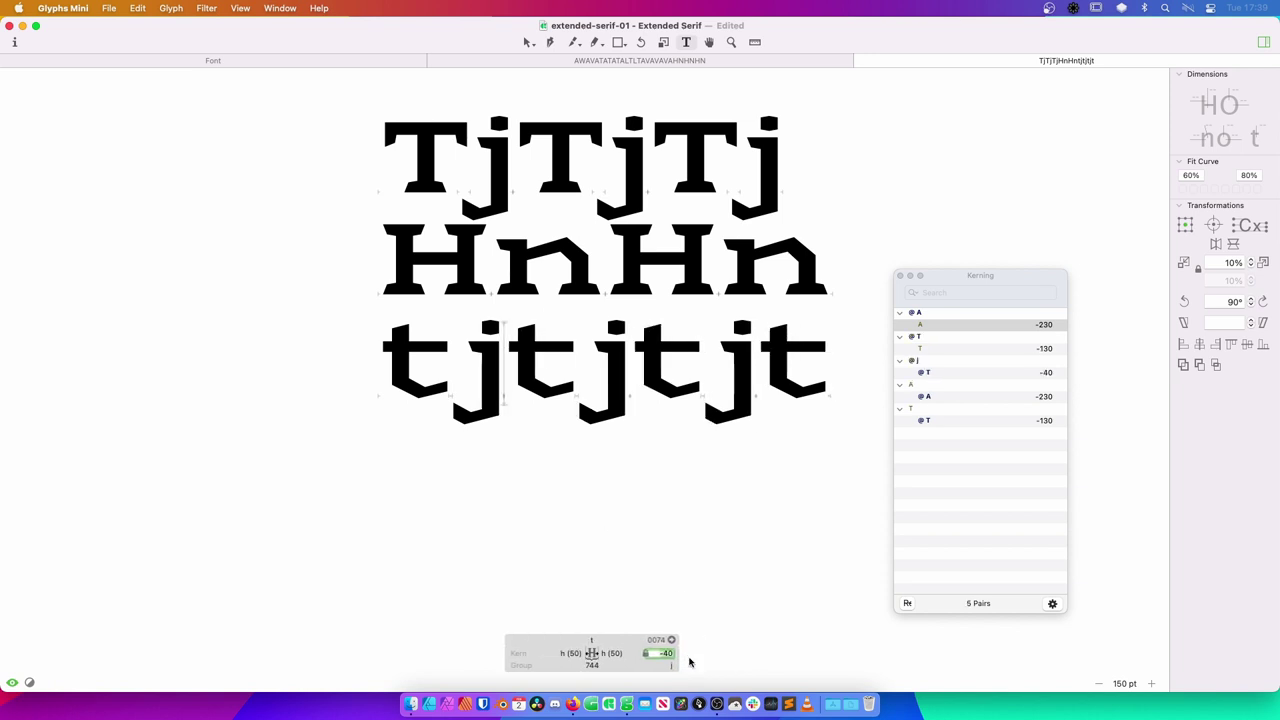
key(shift+Down)
key(shift+Down)
key(shift+Down)
key(shift+Down)
key(shift+Down)
key(shift+Down)
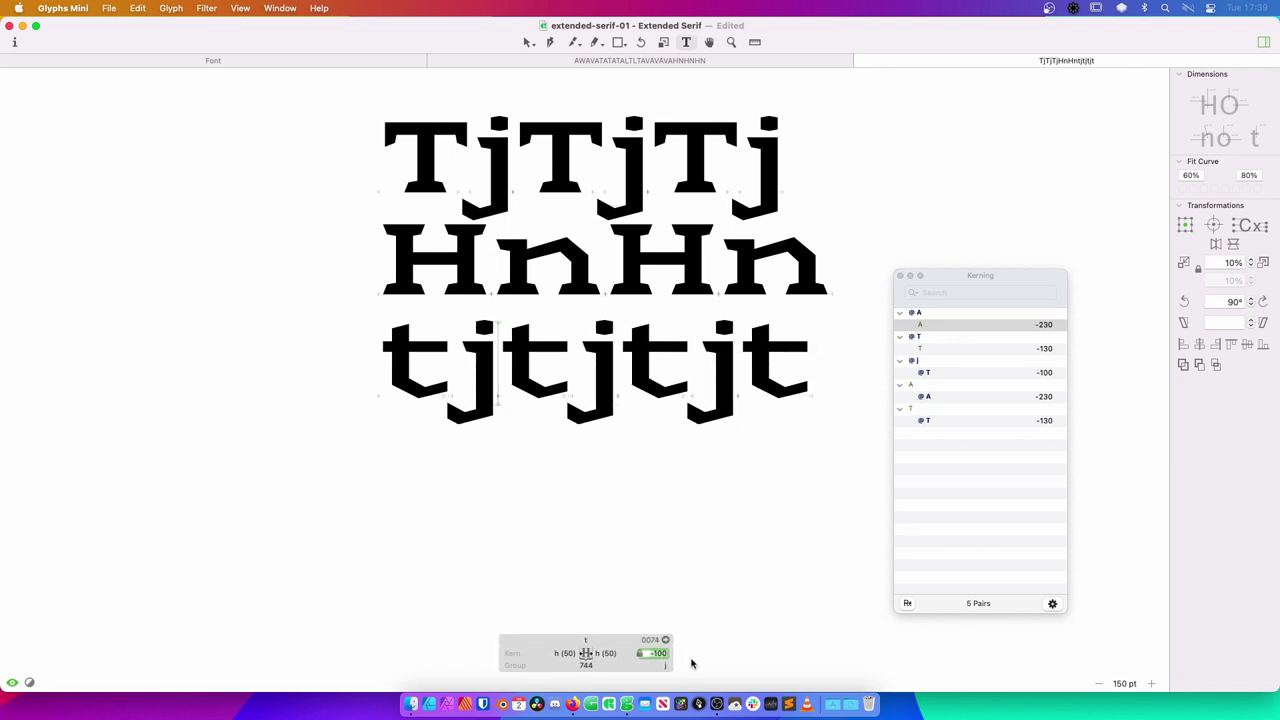
key(Return)
Add tjtjtj and TjTjTj test lines below tjtjtjt and zoom out.
click(818, 379)
key(Return)
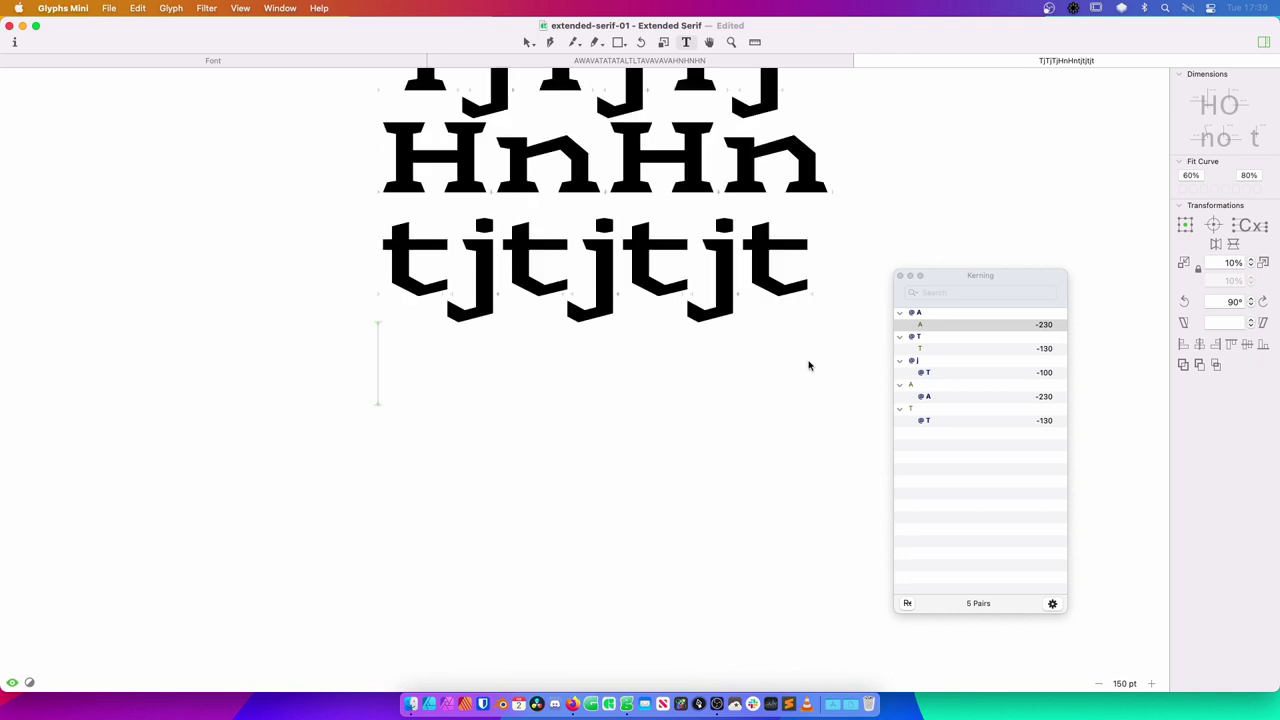
text(tjtjtj)
key(Return)
text(TJTJTJT)
key(BackSpace)
key(BackSpace)
key(BackSpace)
key(BackSpace)
key(BackSpace)
key(BackSpace)
key(BackSpace)
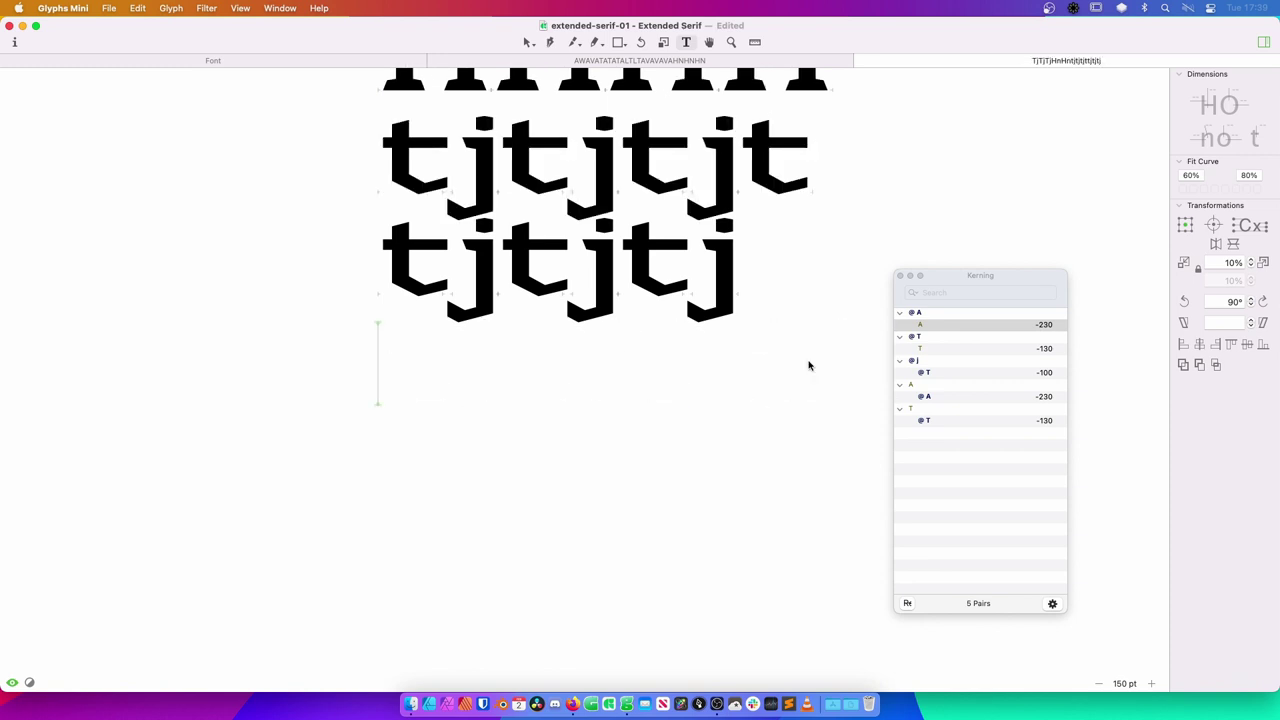
text(TjTjTj)
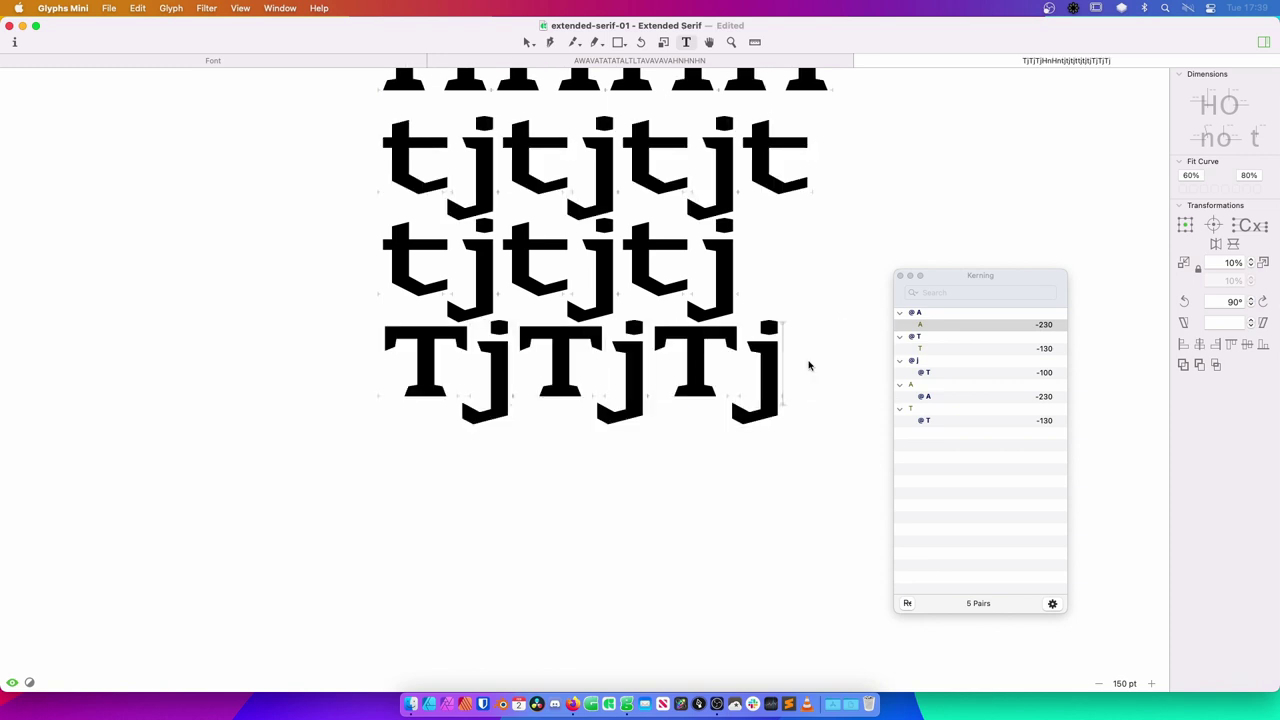
key(super+minus)
key(super+minus)
key(Escape)
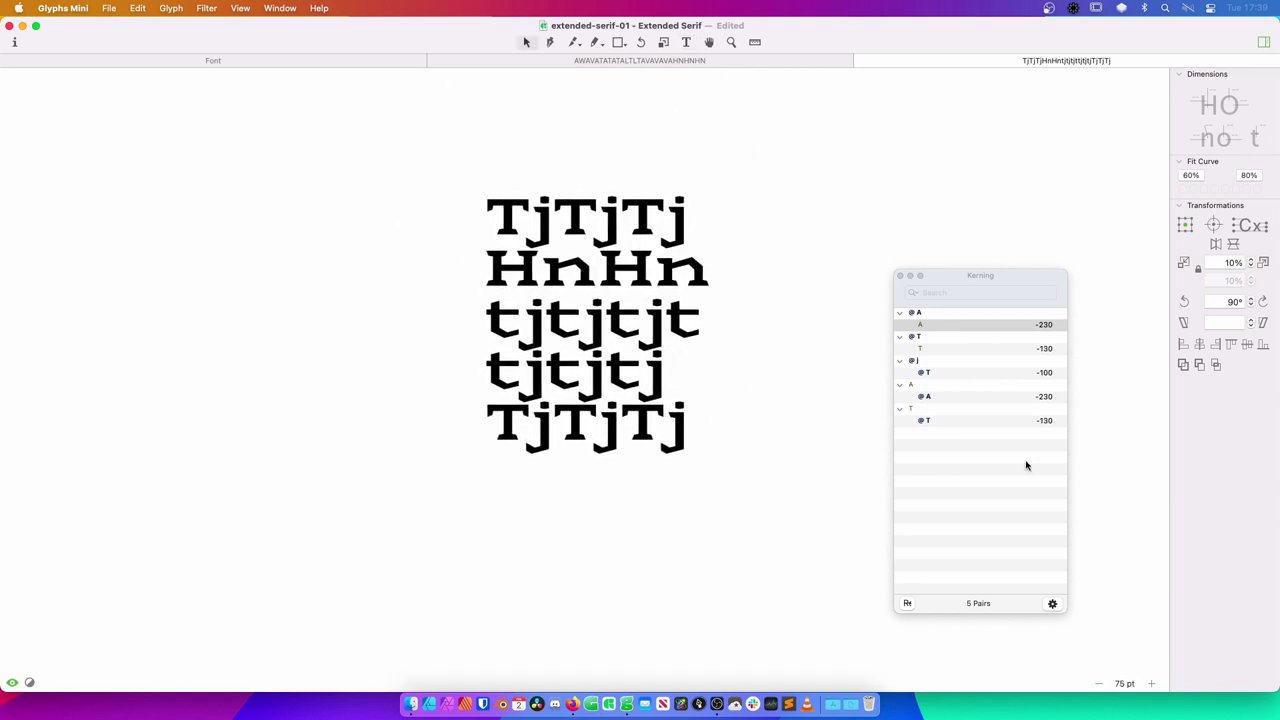
In the Kerning window, change the @j–@T pair from -80 to -90, then exit text editing.
click(1048, 352)
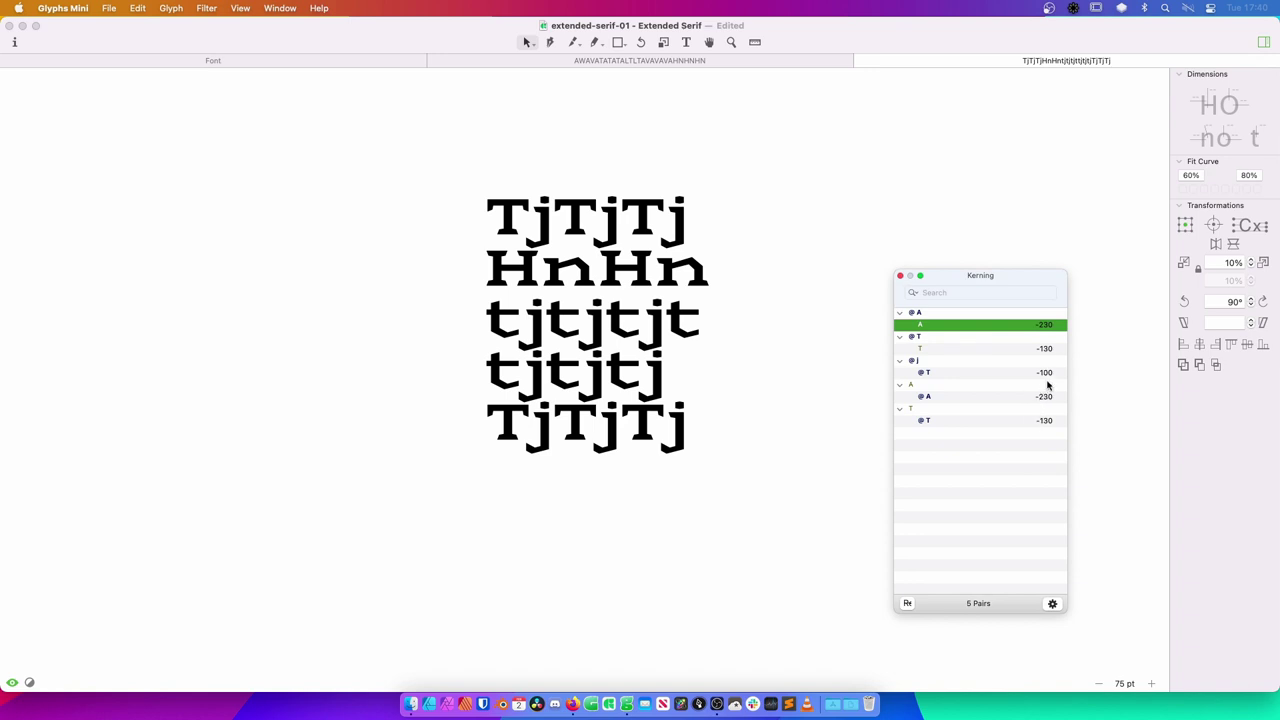
click(1050, 376)
double_click(1048, 376)
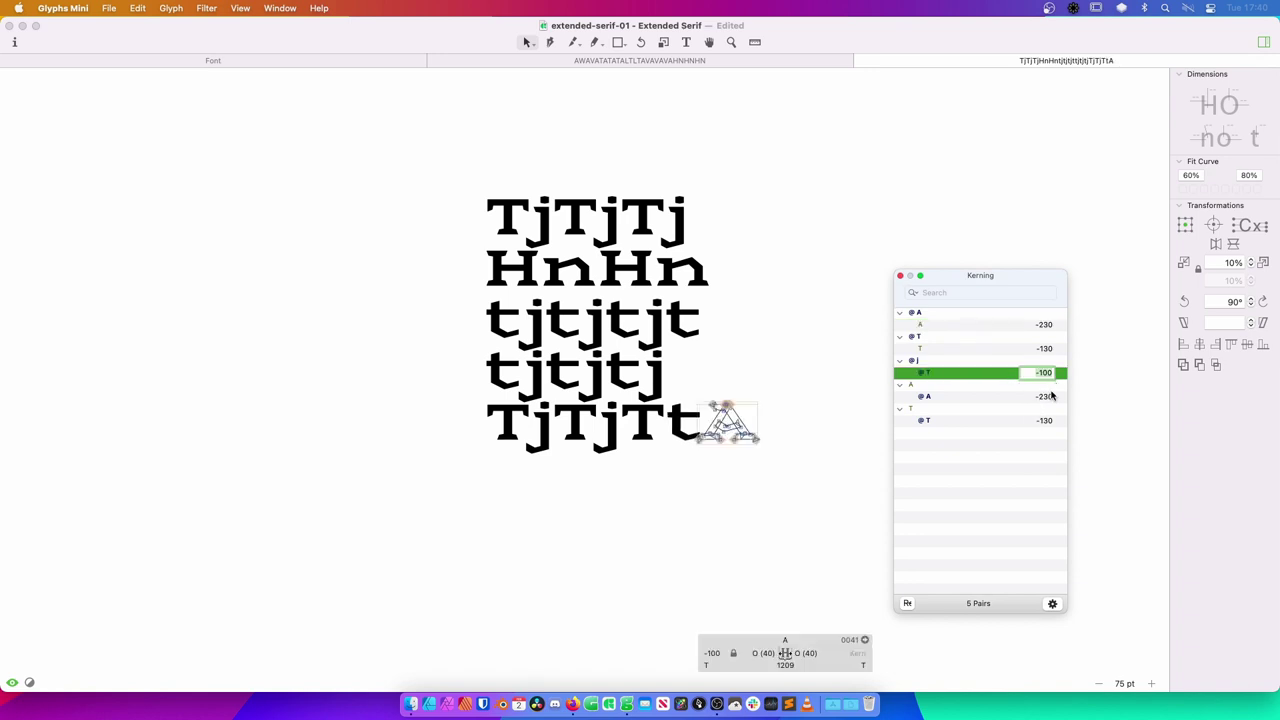
text(-80)
key(Return)
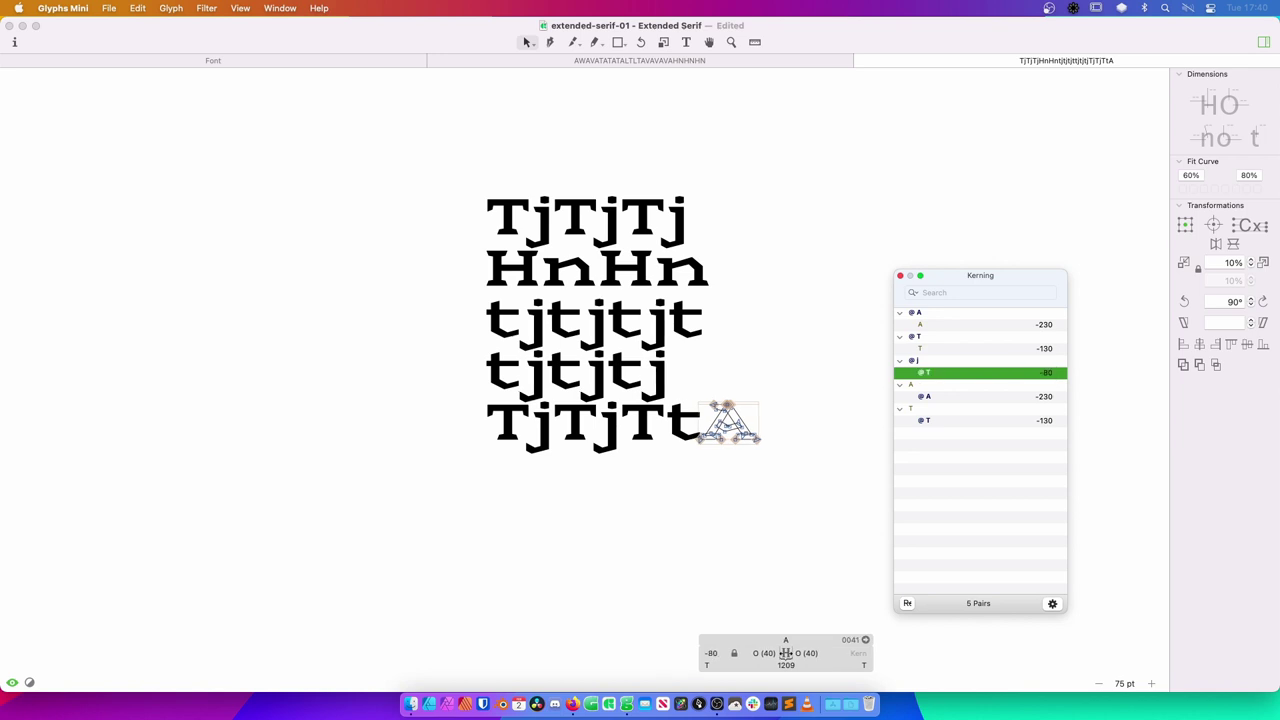
double_click(1049, 375)
key(Return)
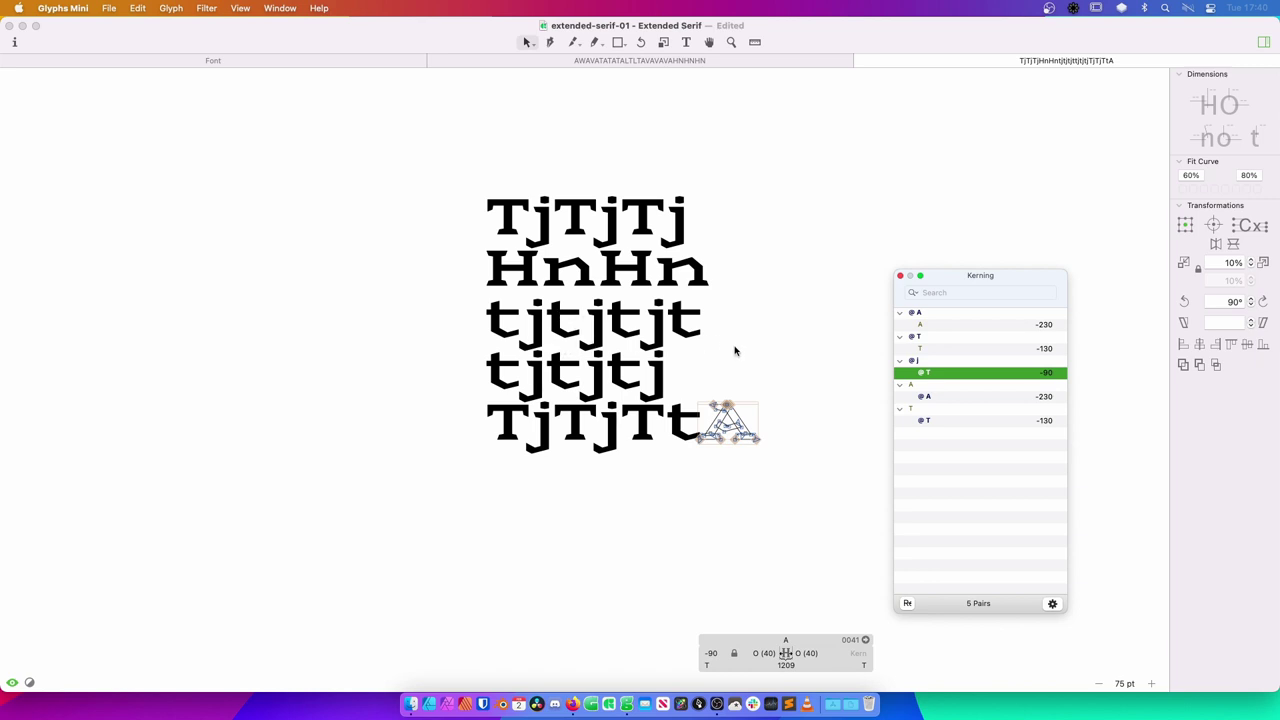
click(672, 462)
key(t)
key(Escape)
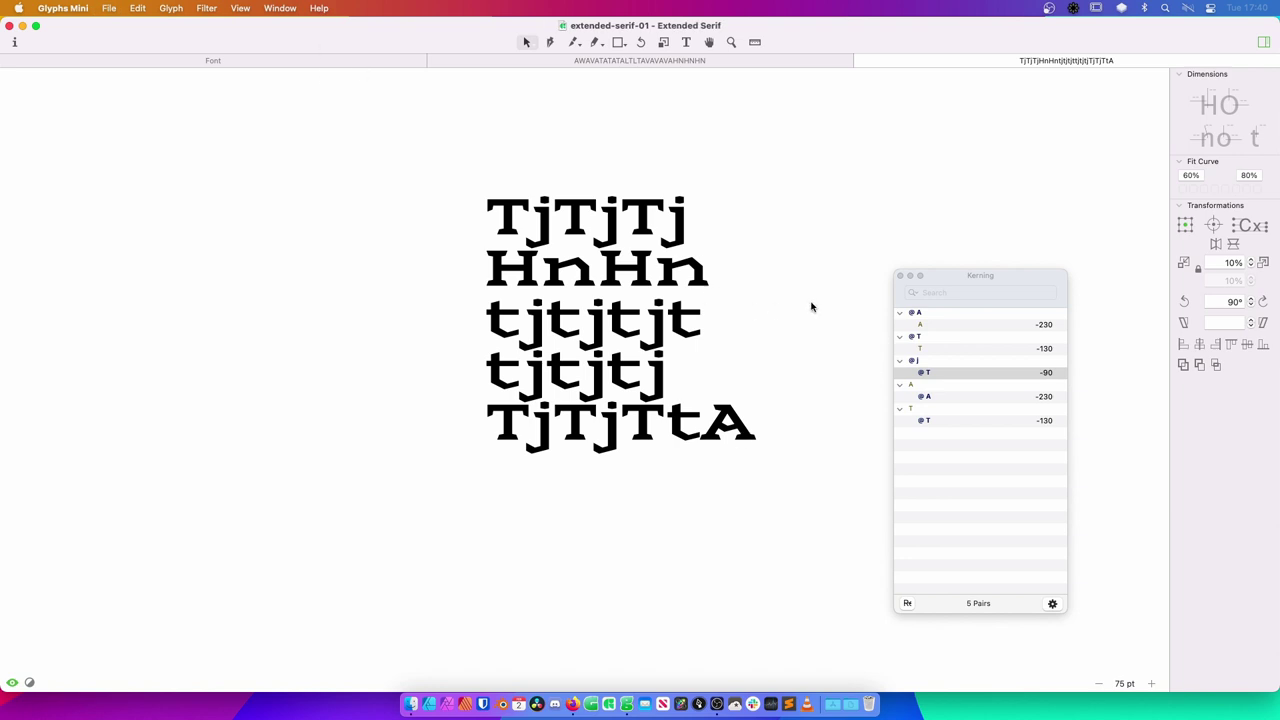
Preview the lowercase pangram, then apply the 'ever gewettet severe' sample text.
key(super+alt+f)
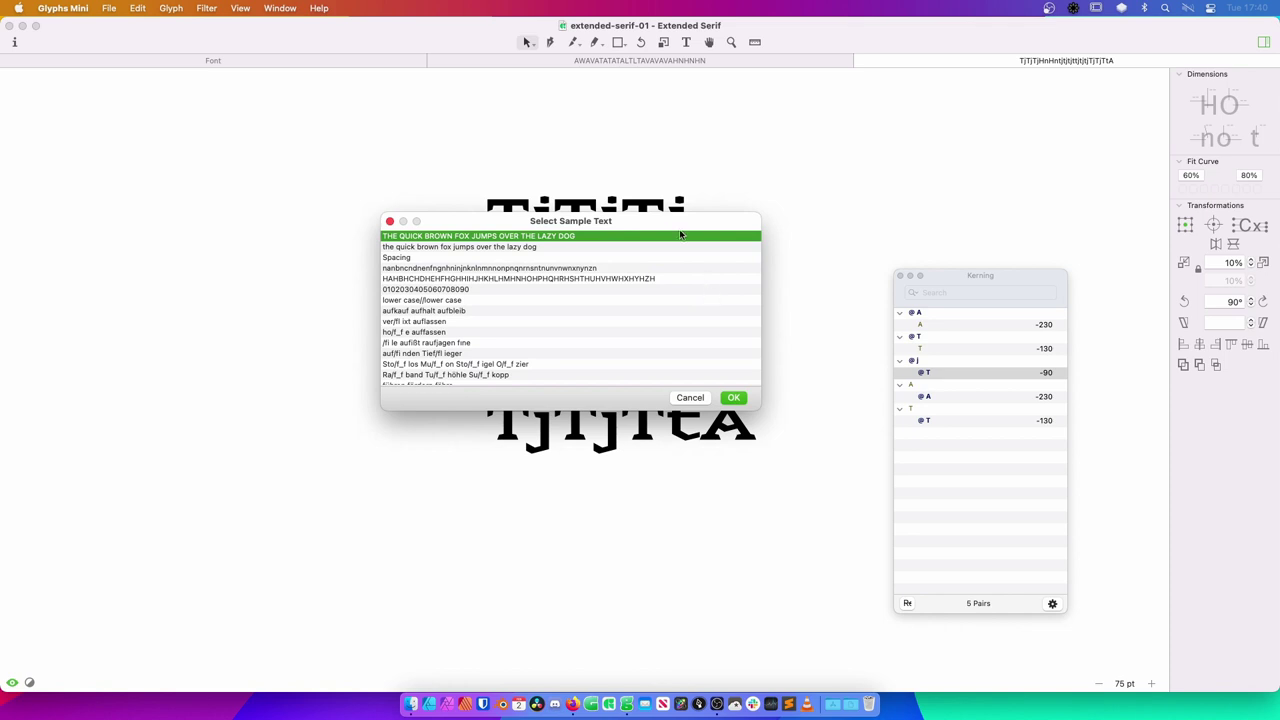
click(728, 245)
drag(716, 222, 745, 377)
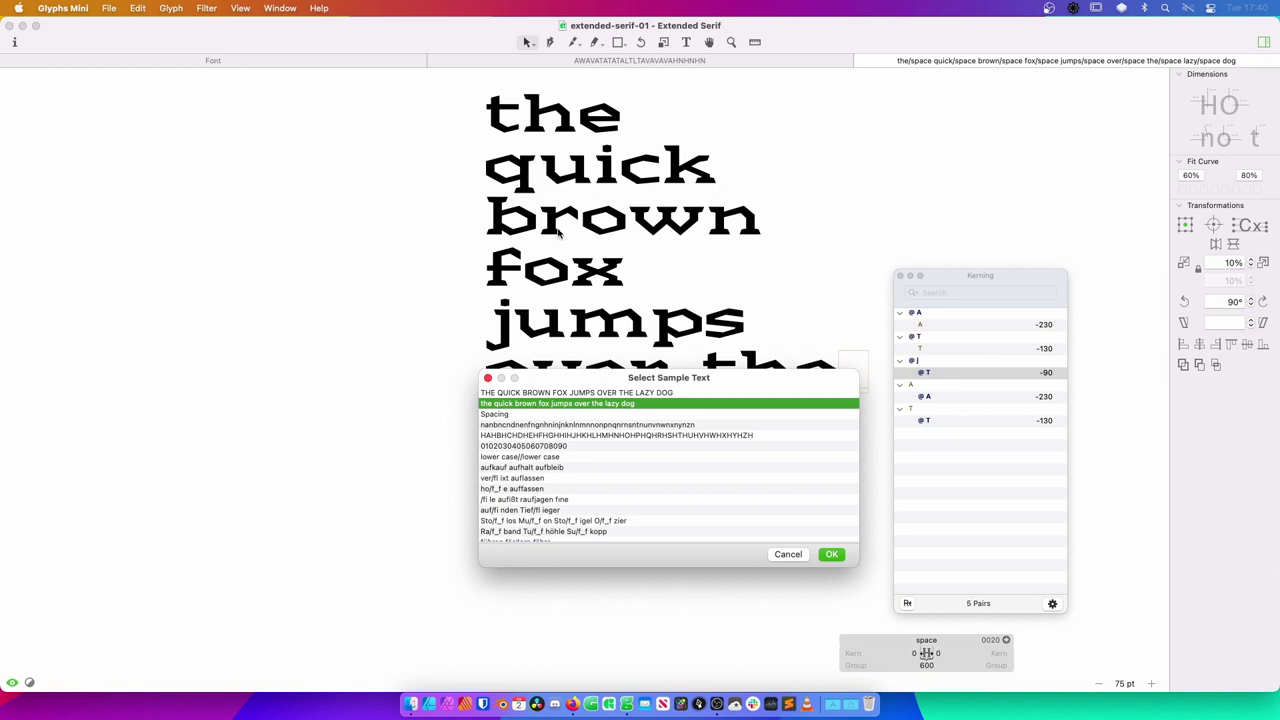
drag(639, 379, 618, 532)
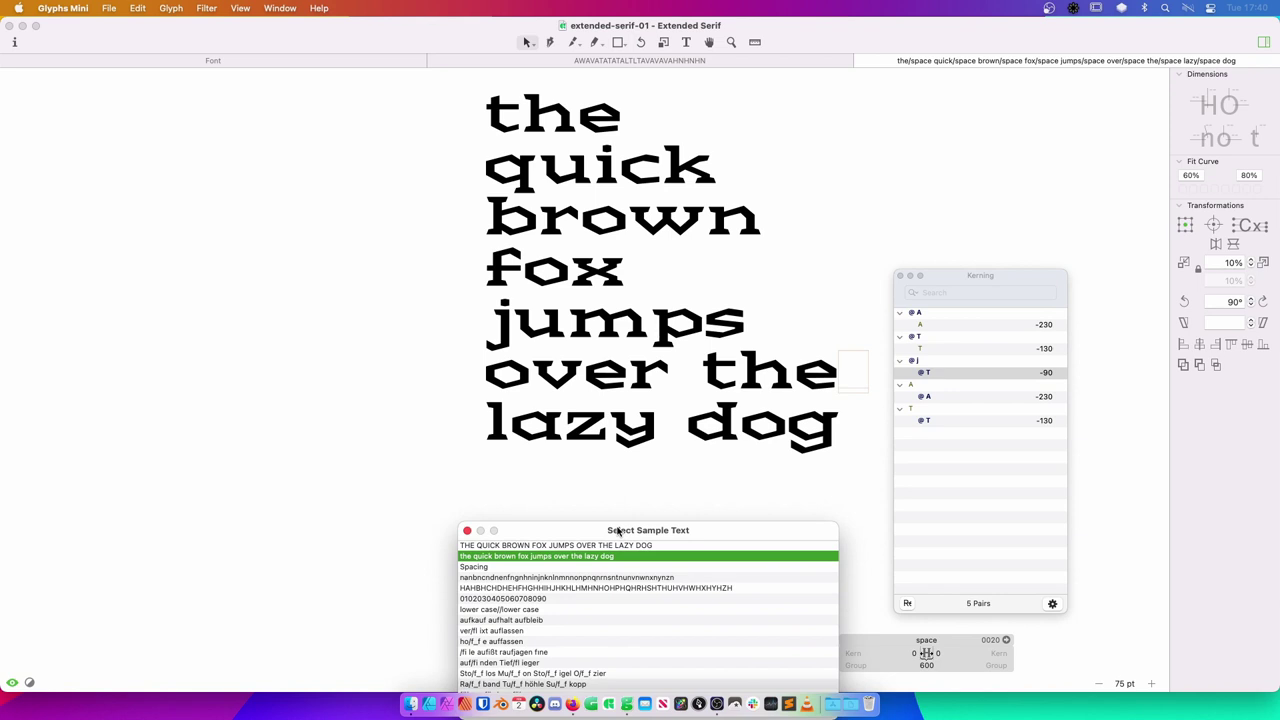
drag(618, 532, 614, 502)
drag(614, 502, 552, 288)
scroll(506, 367, down, 5)
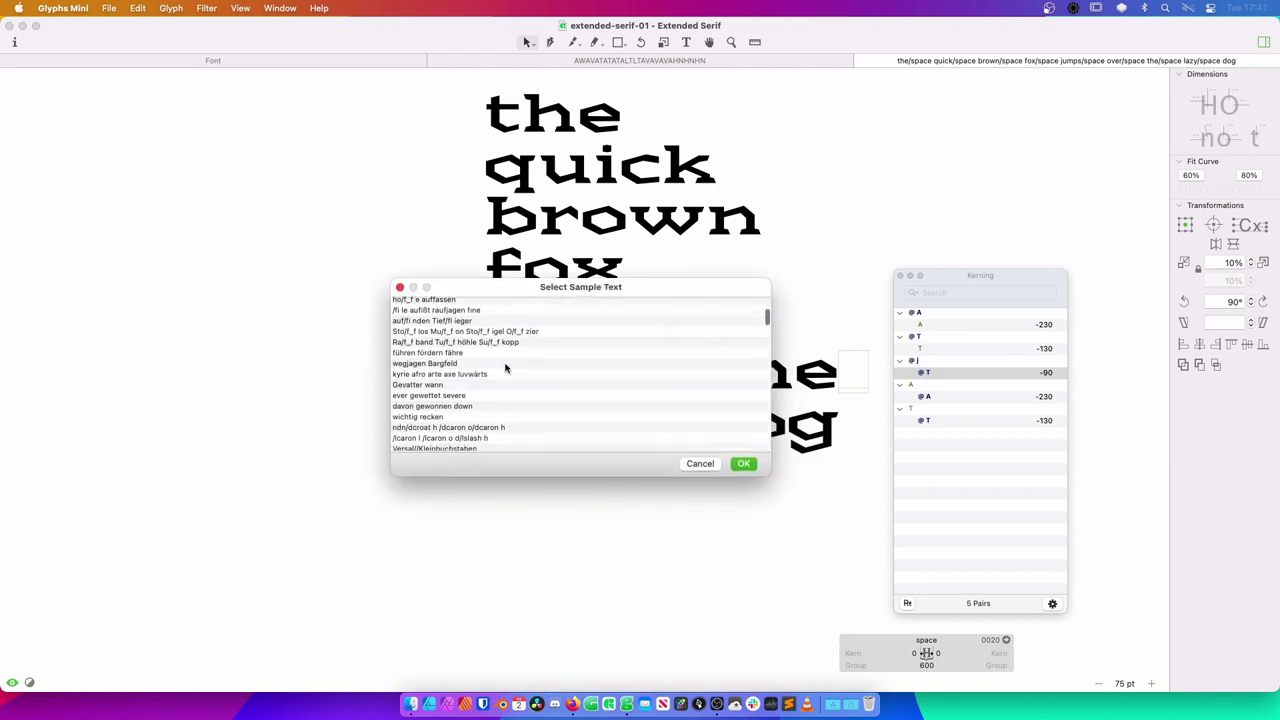
scroll(440, 378, down, 2)
double_click(424, 371)
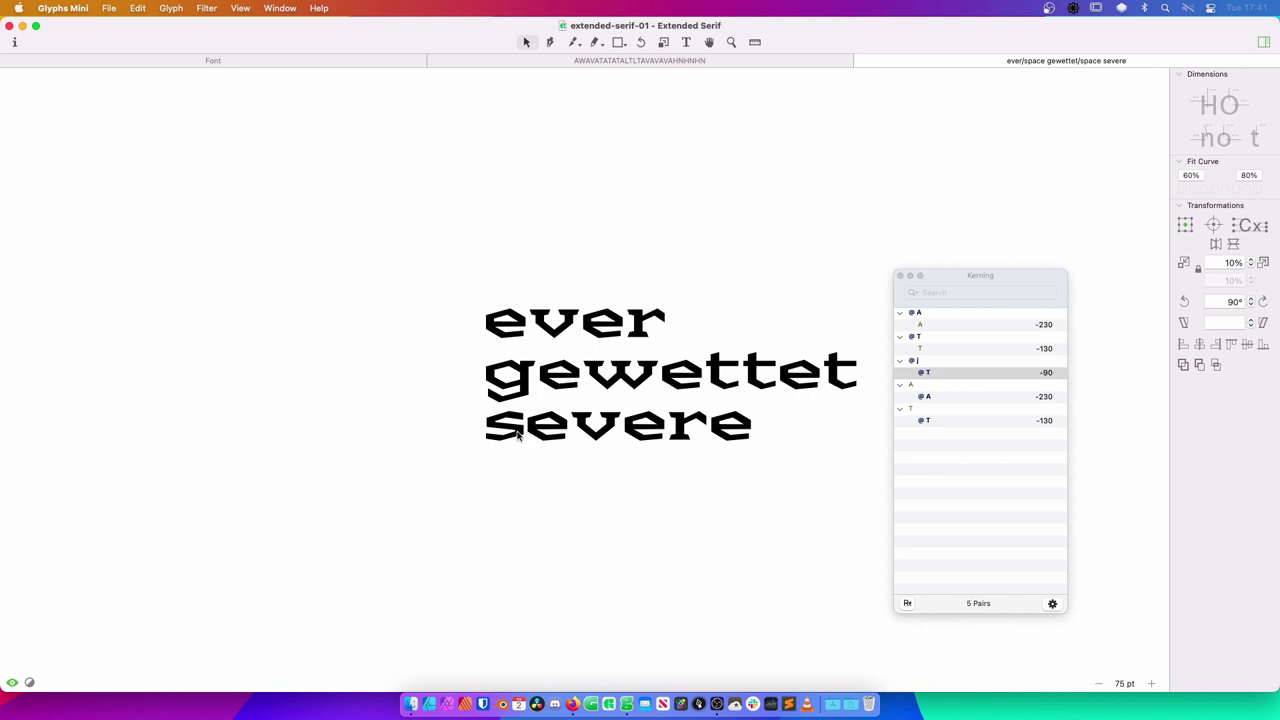
Zoom in on the v of severe, then add a nonono proof line below severe.
double_click(594, 430)
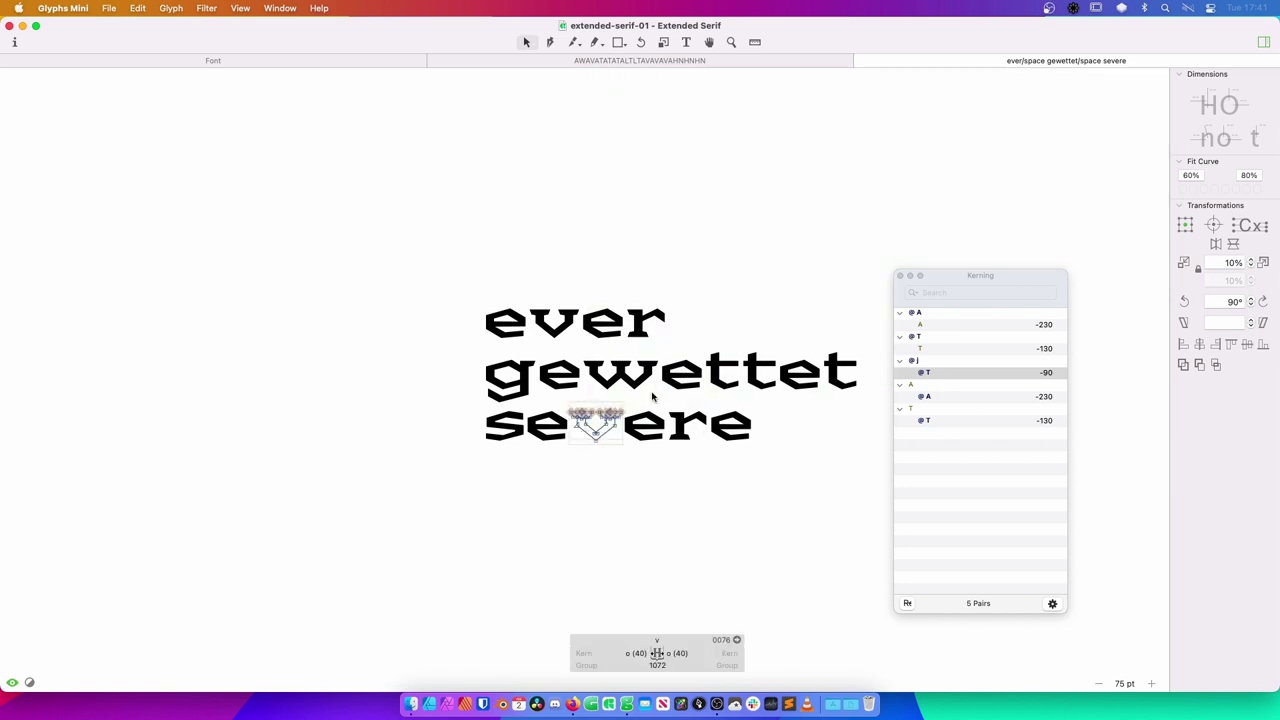
key(z)
drag(653, 393, 544, 470)
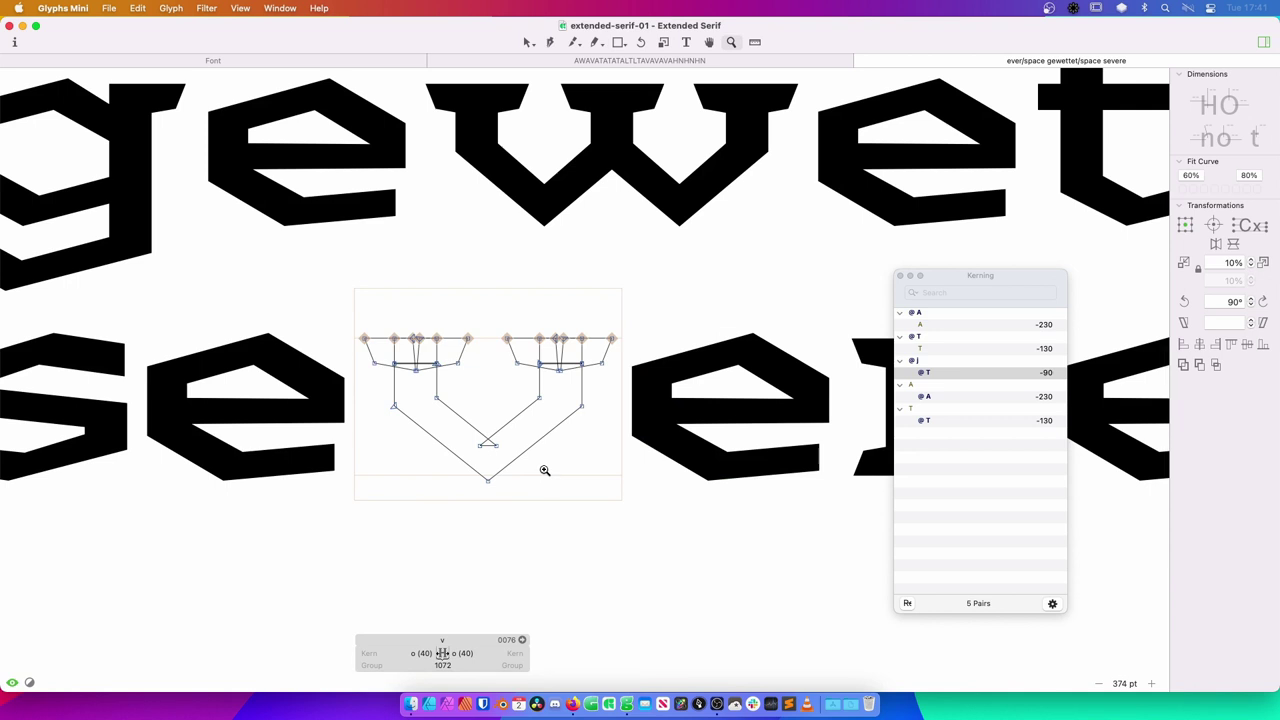
key(cmd+0)
key(t)
key(Return)
scroll(731, 345, down, 2)
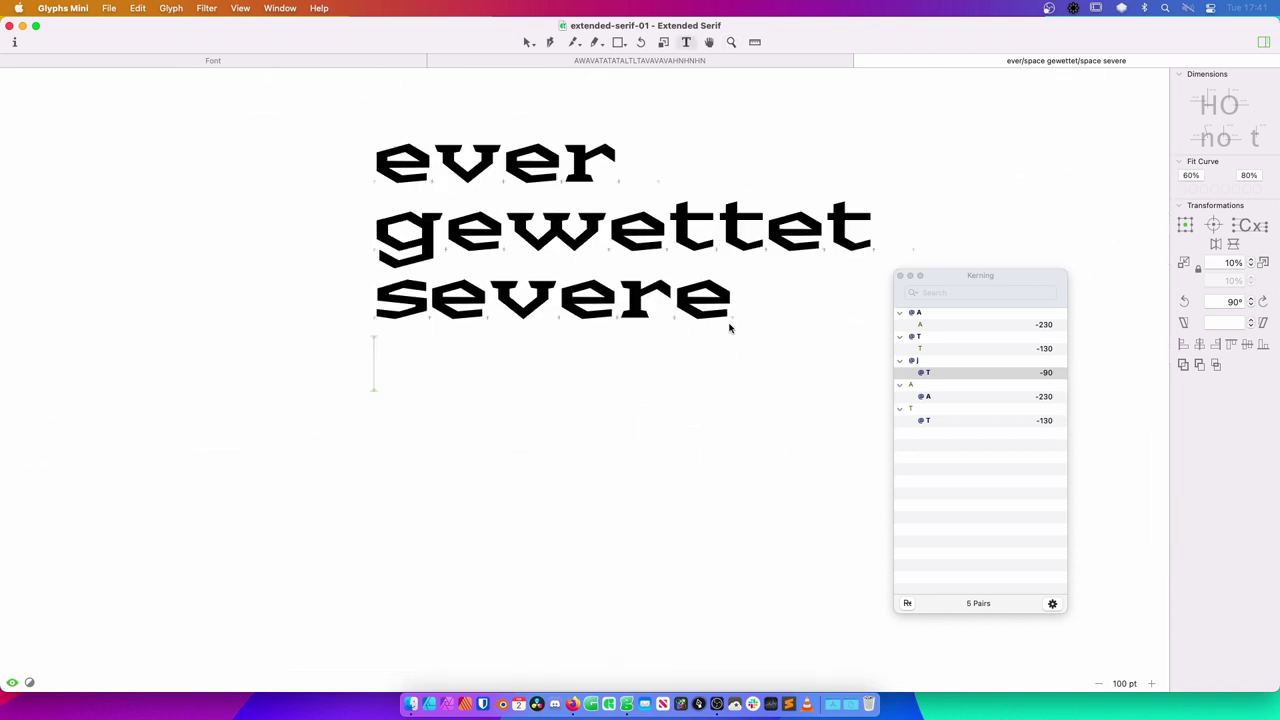
text(nonono)
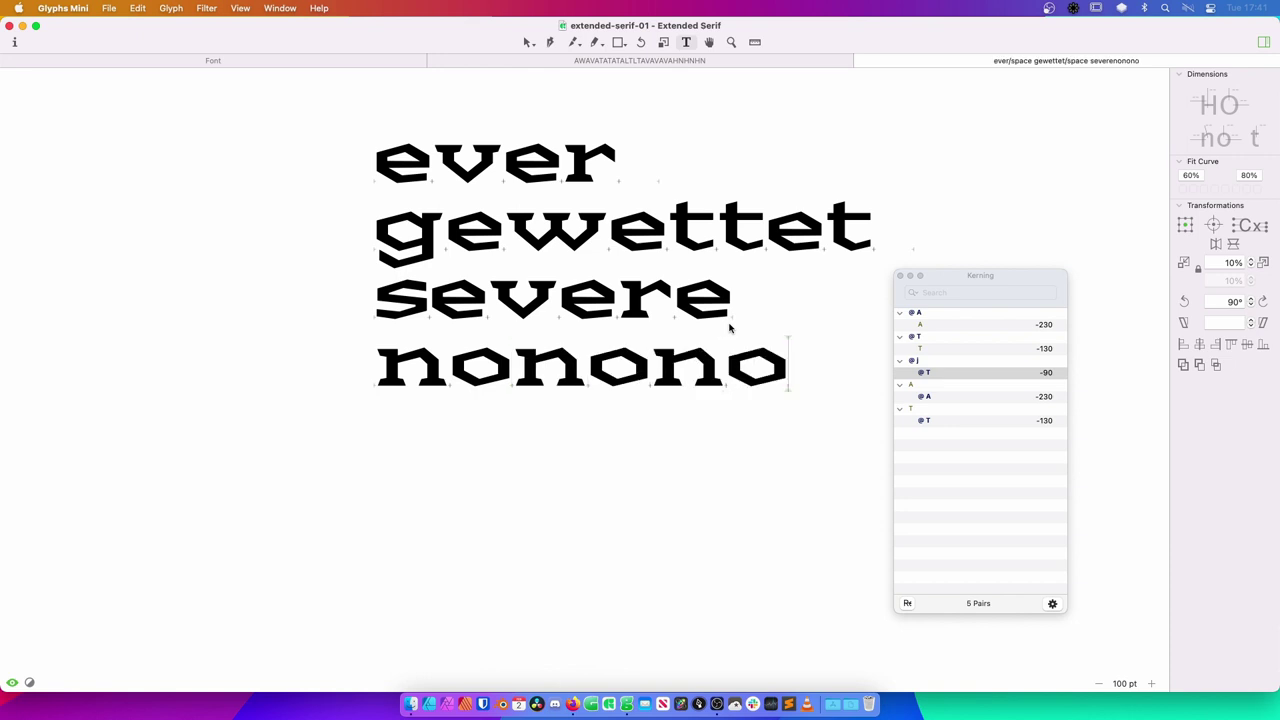
Link both s sidebearings to n with =n, giving s 50-unit sidebearings.
click(386, 302)
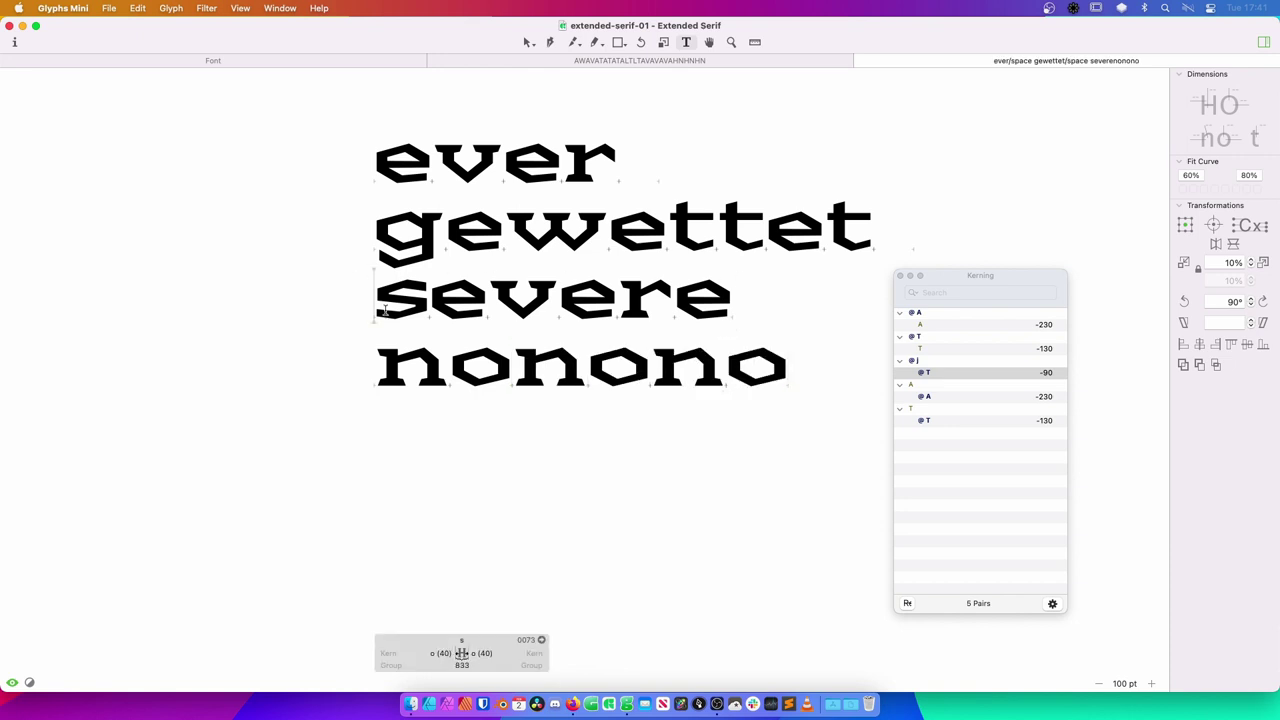
key(Escape)
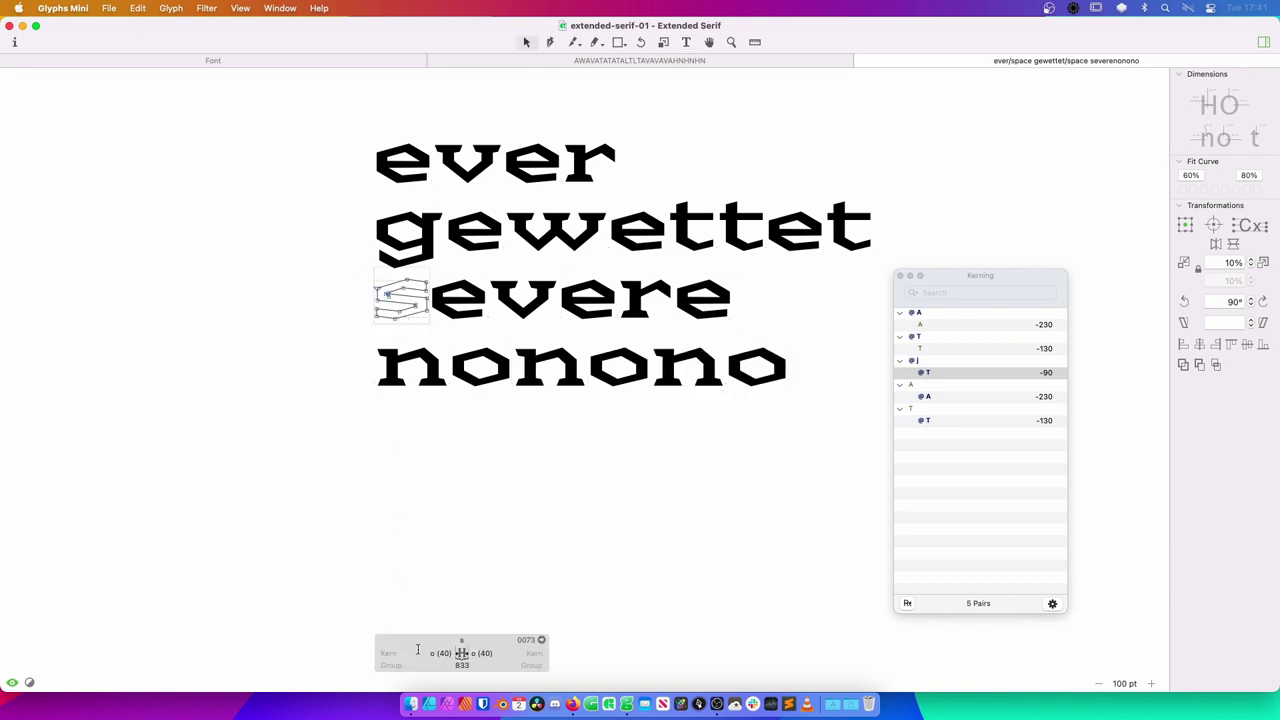
click(443, 653)
key(Tab)
text(=n)
key(Return)
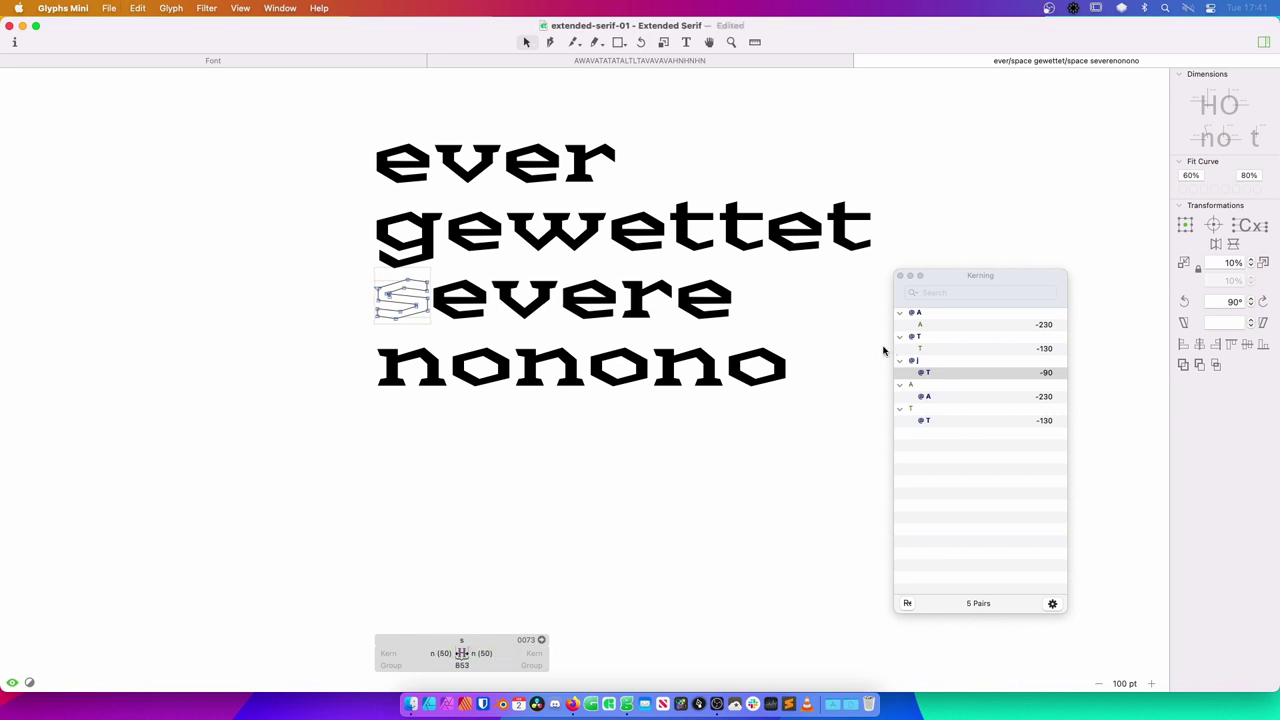
key(Escape)
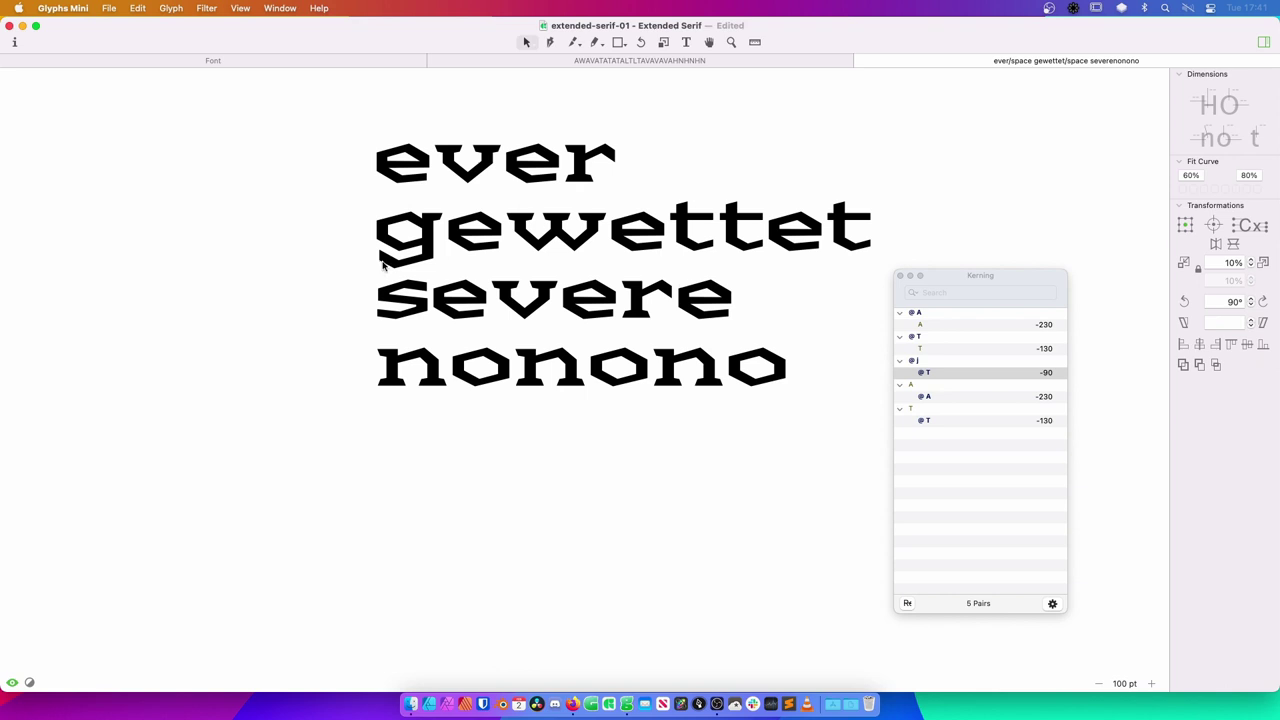
Inspect the n and o glyphs of nonono to compare their sidebearings.
double_click(441, 368)
double_click(505, 374)
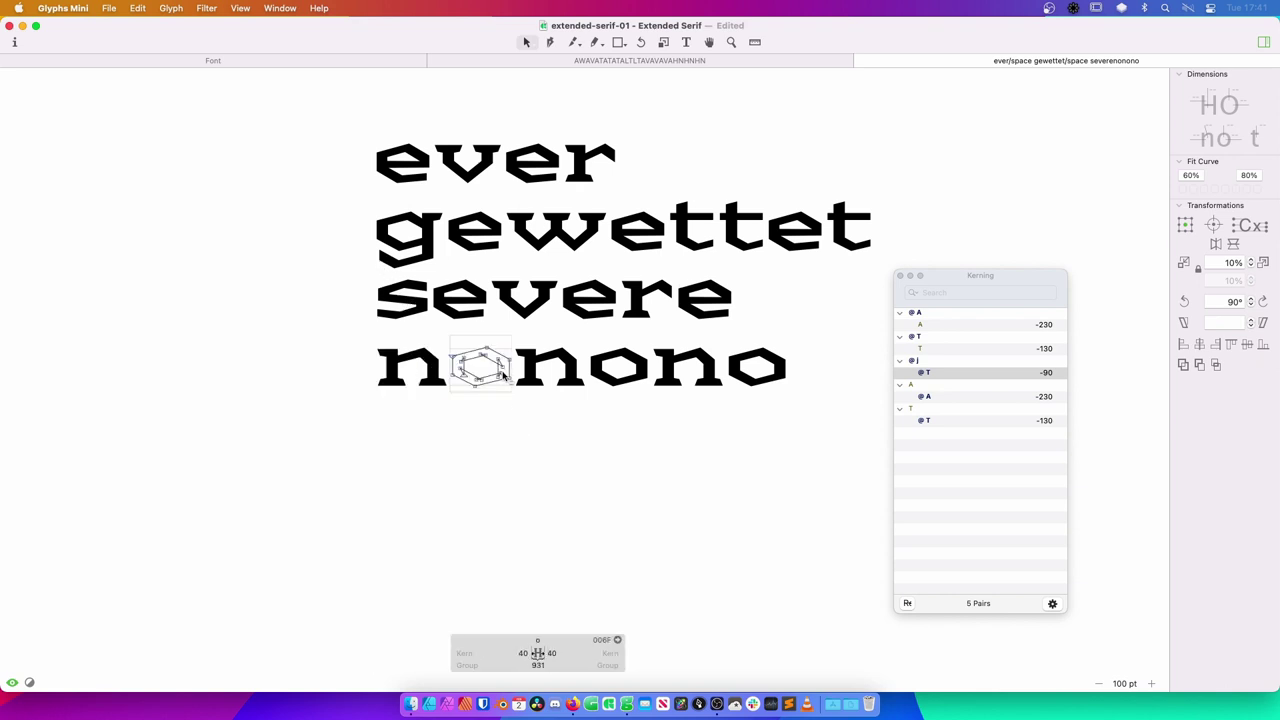
double_click(411, 363)
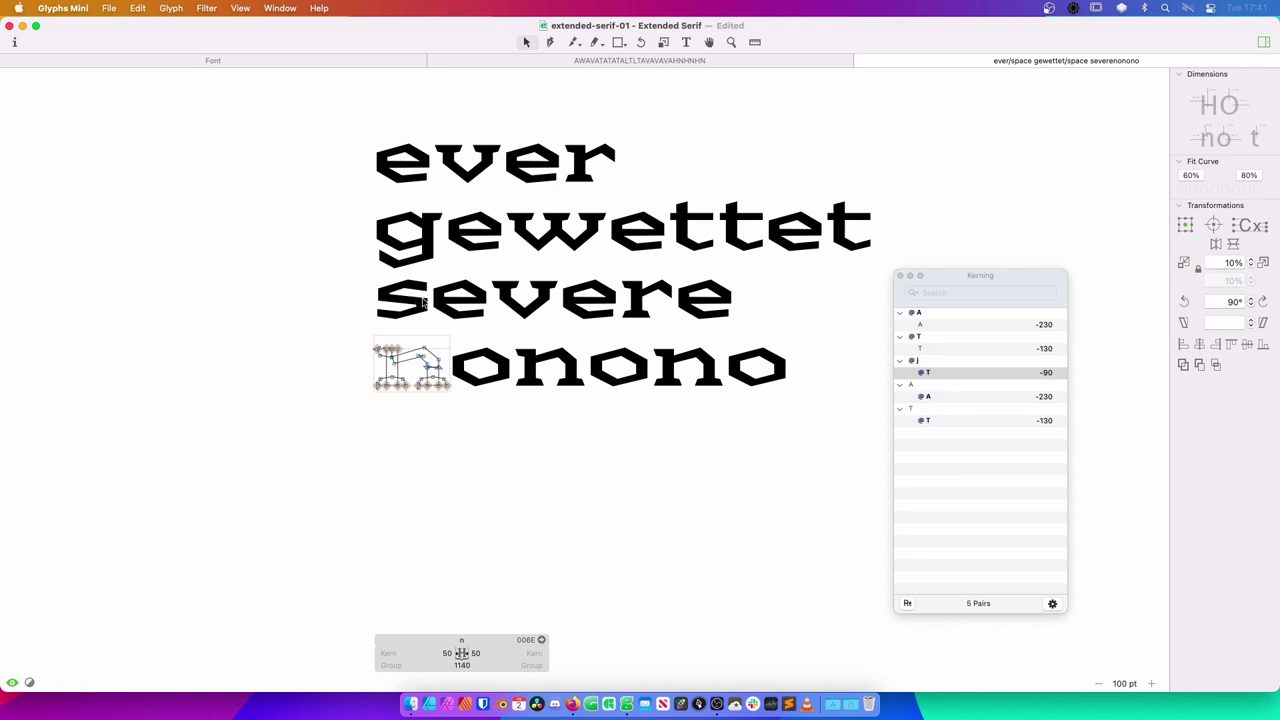
Add a snsnsn proof line below nonono.
key(t)
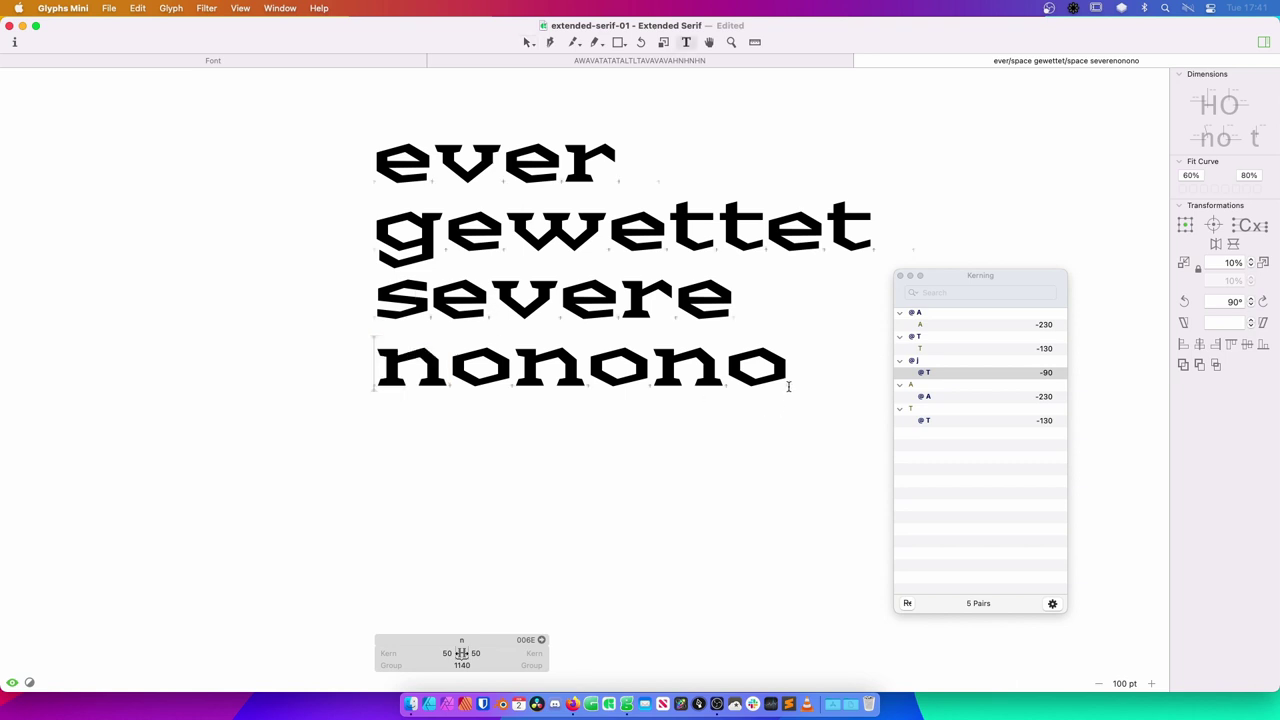
click(789, 372)
key(Return)
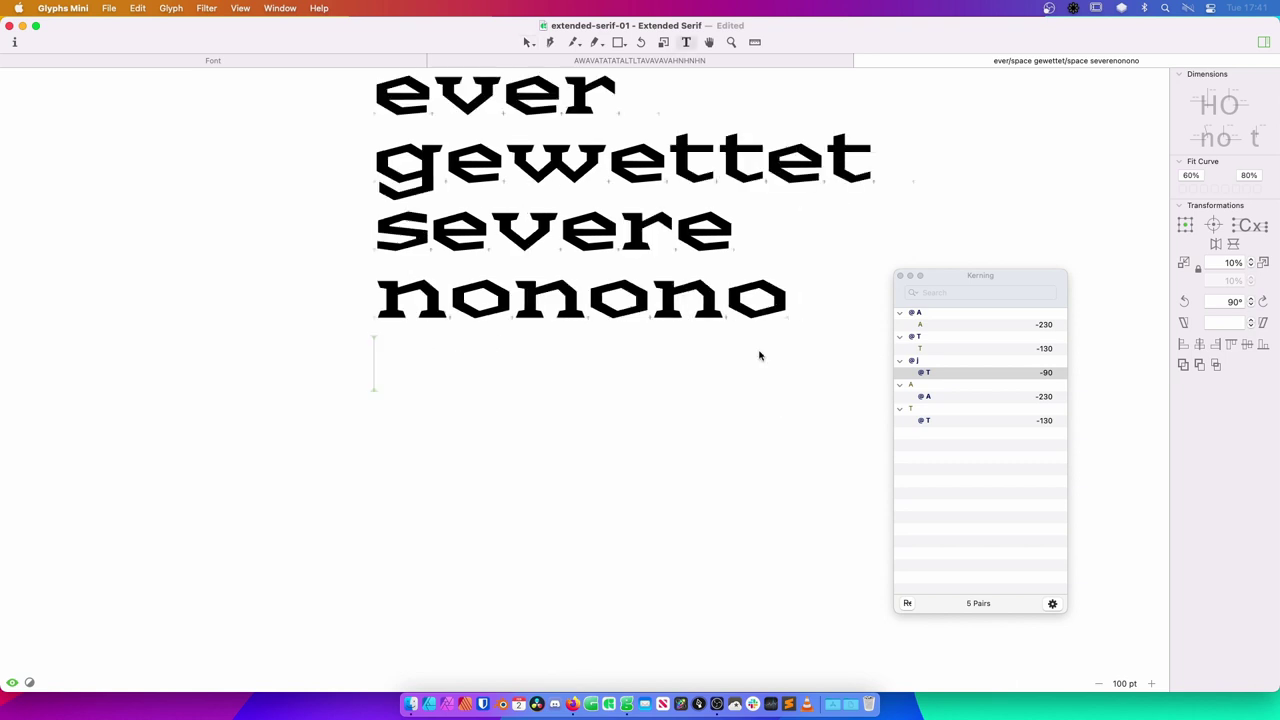
text(snsnsn)
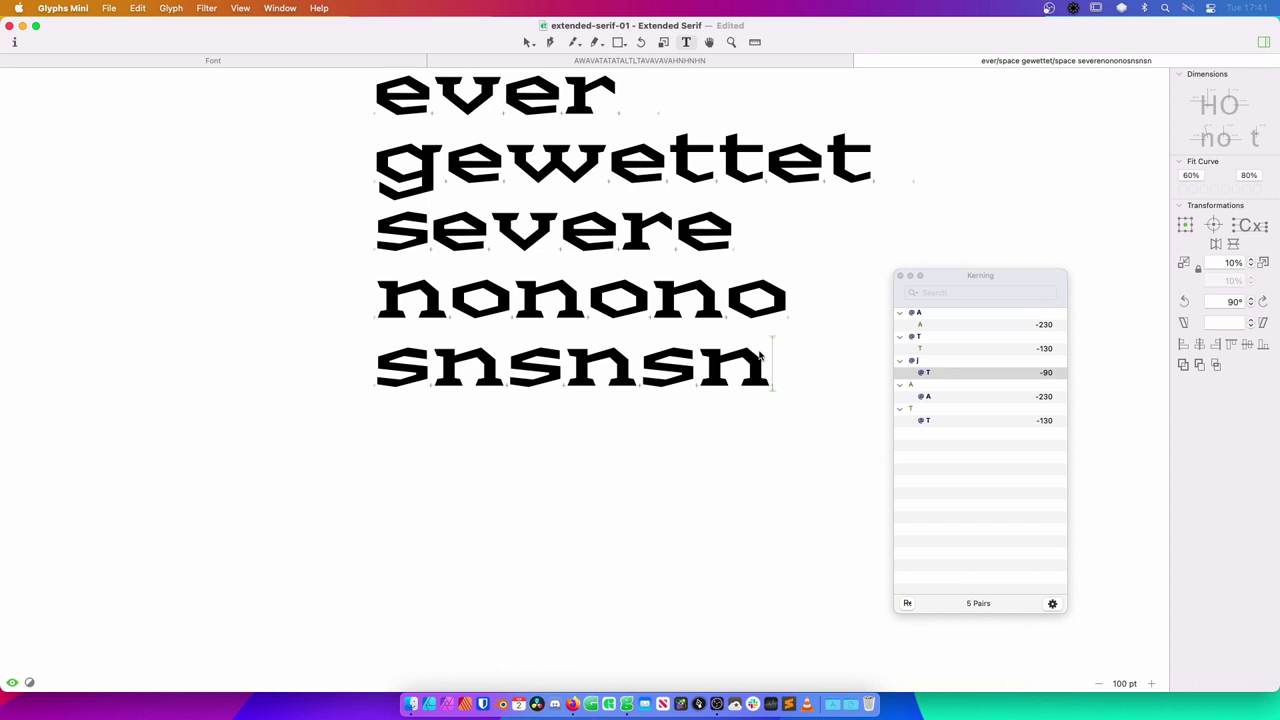
Set both s sidebearings to =n+10, making them 60 units.
key(Escape)
double_click(403, 378)
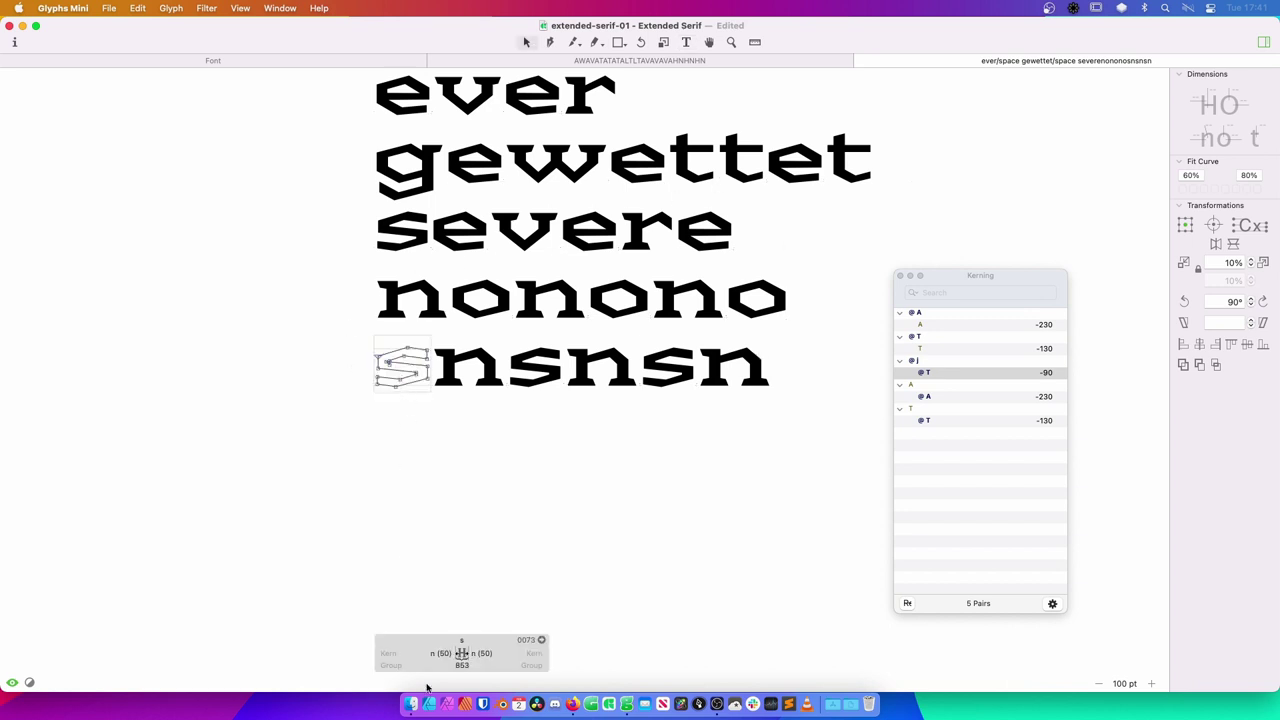
click(433, 653)
text(=n+10)
key(Tab)
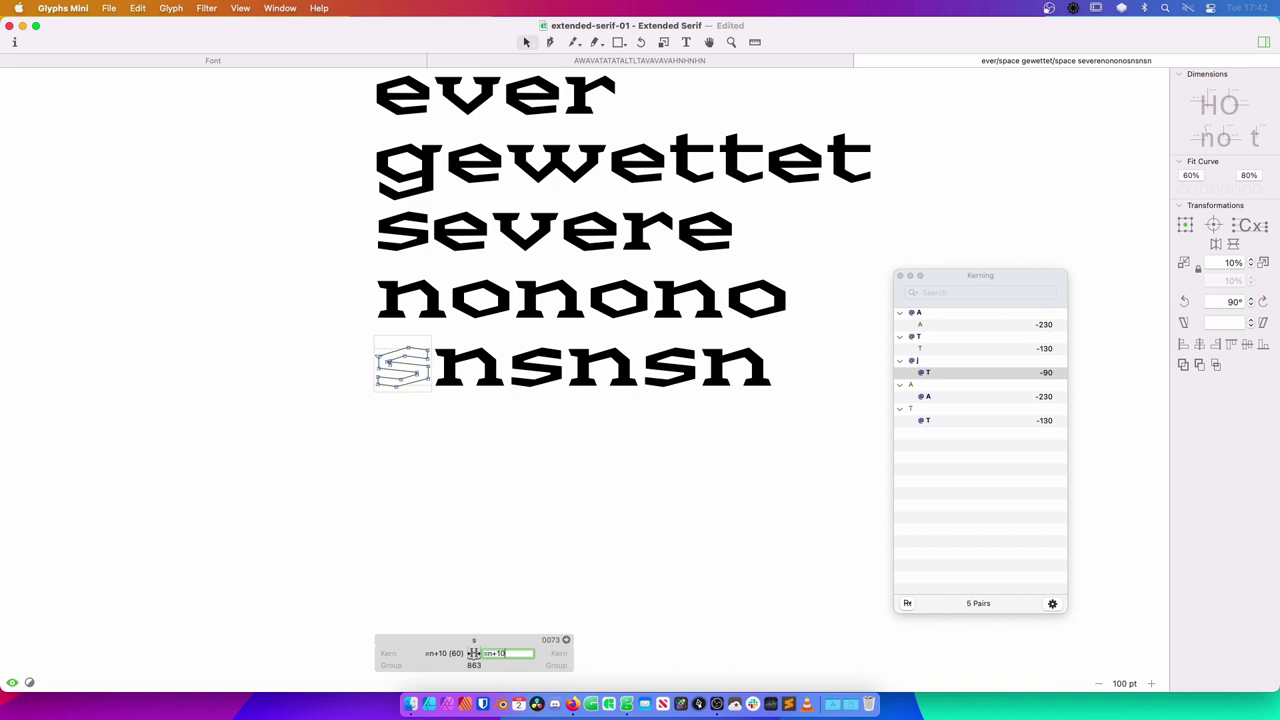
key(Return)
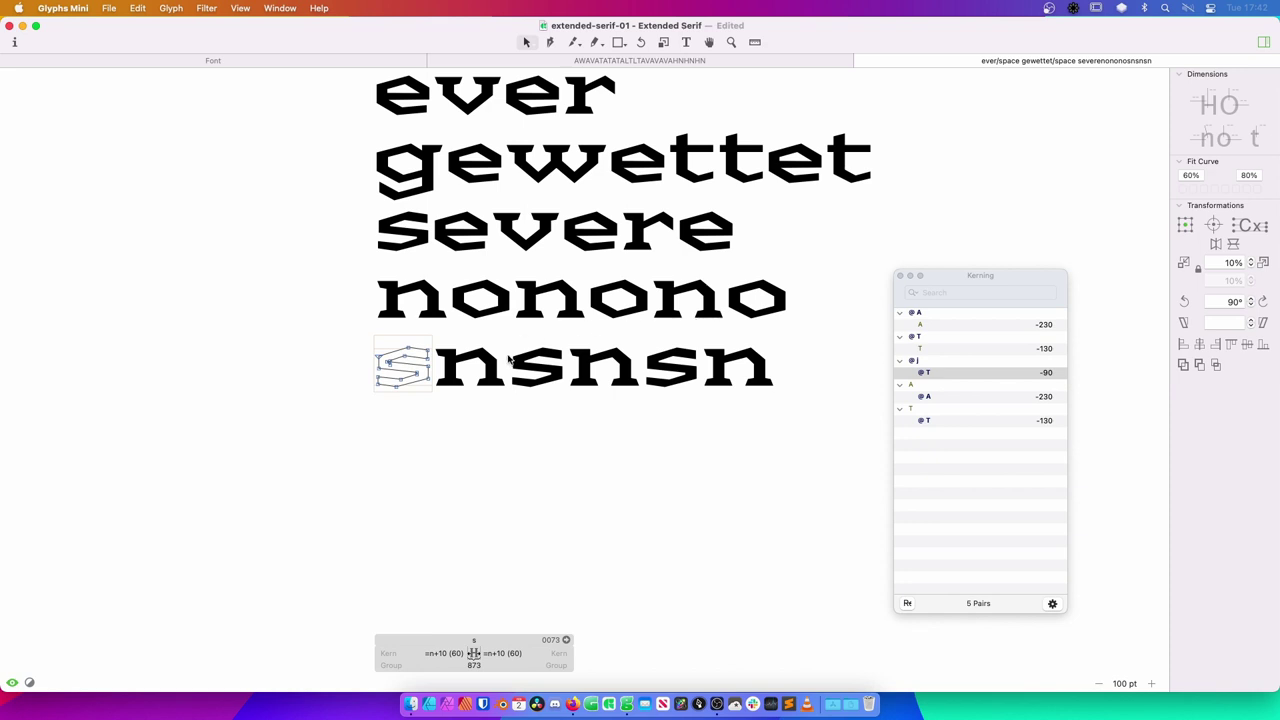
Adjust the right sidebearing of the g in gewettet relative to n.
key(t)
click(775, 378)
key(Escape)
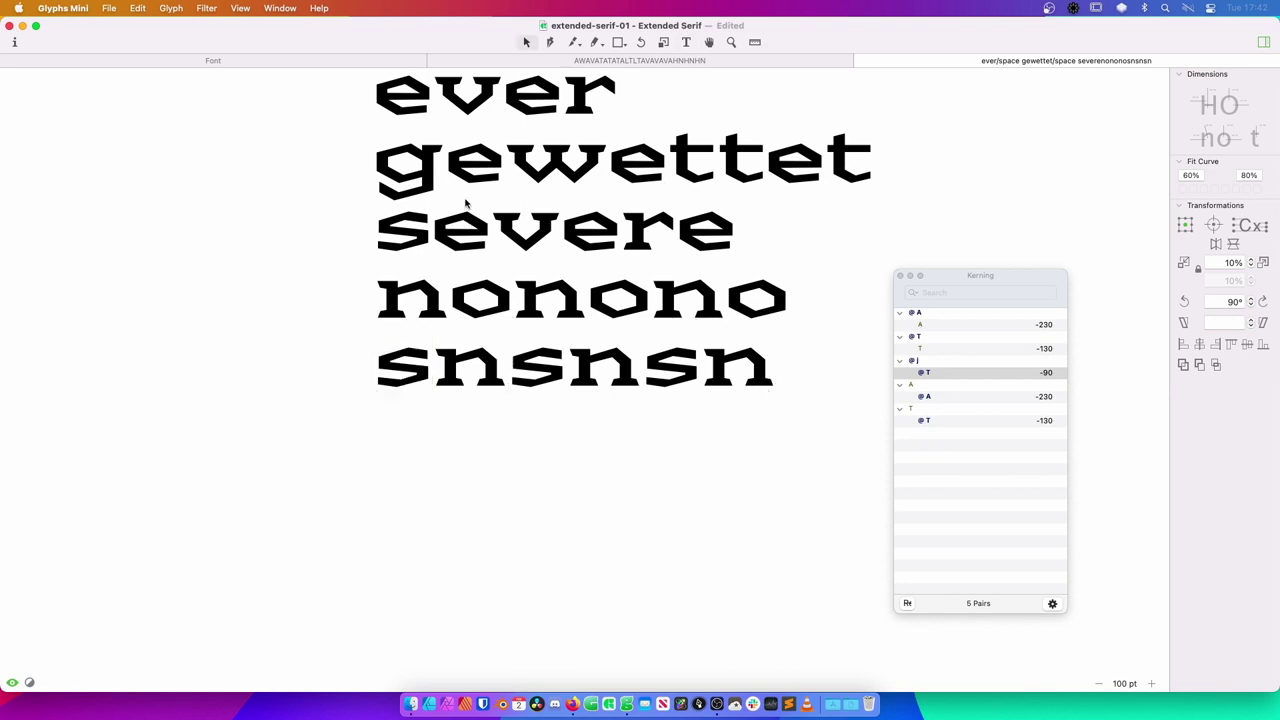
double_click(418, 170)
click(490, 653)
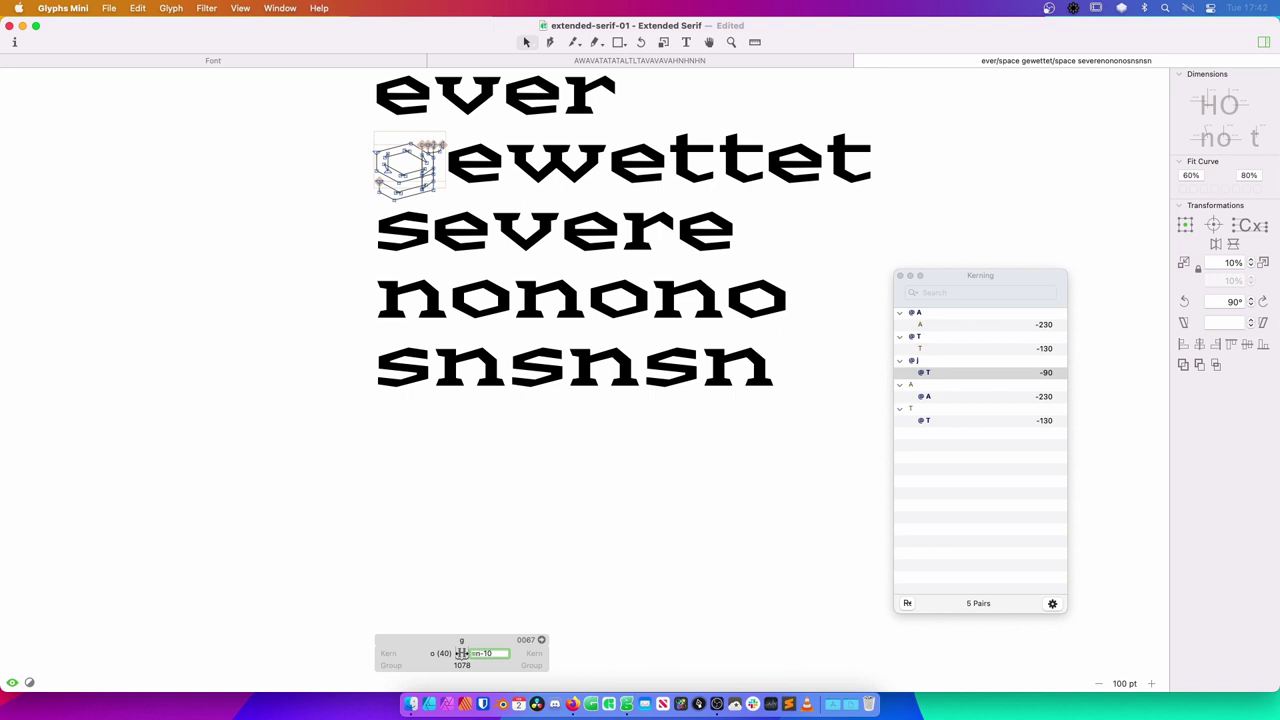
key(Return)
Add a gngngng proof line below snsnsn.
key(t)
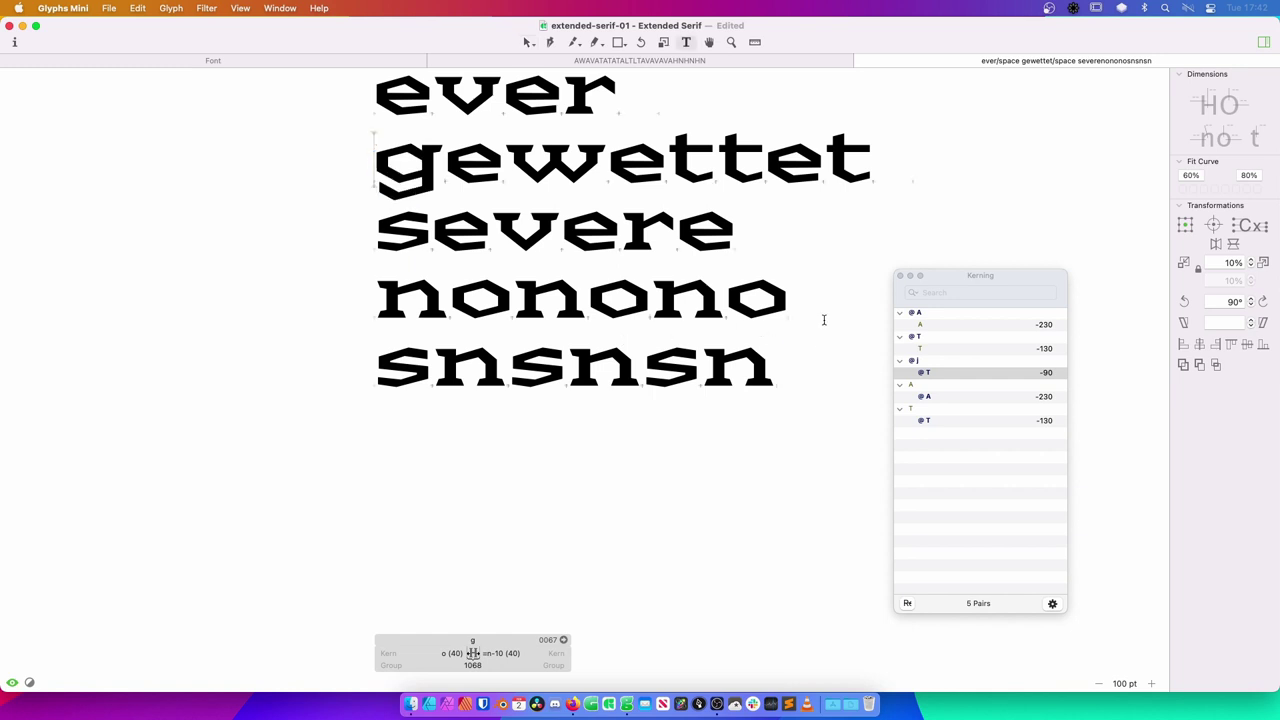
key(Return)
text(hn)
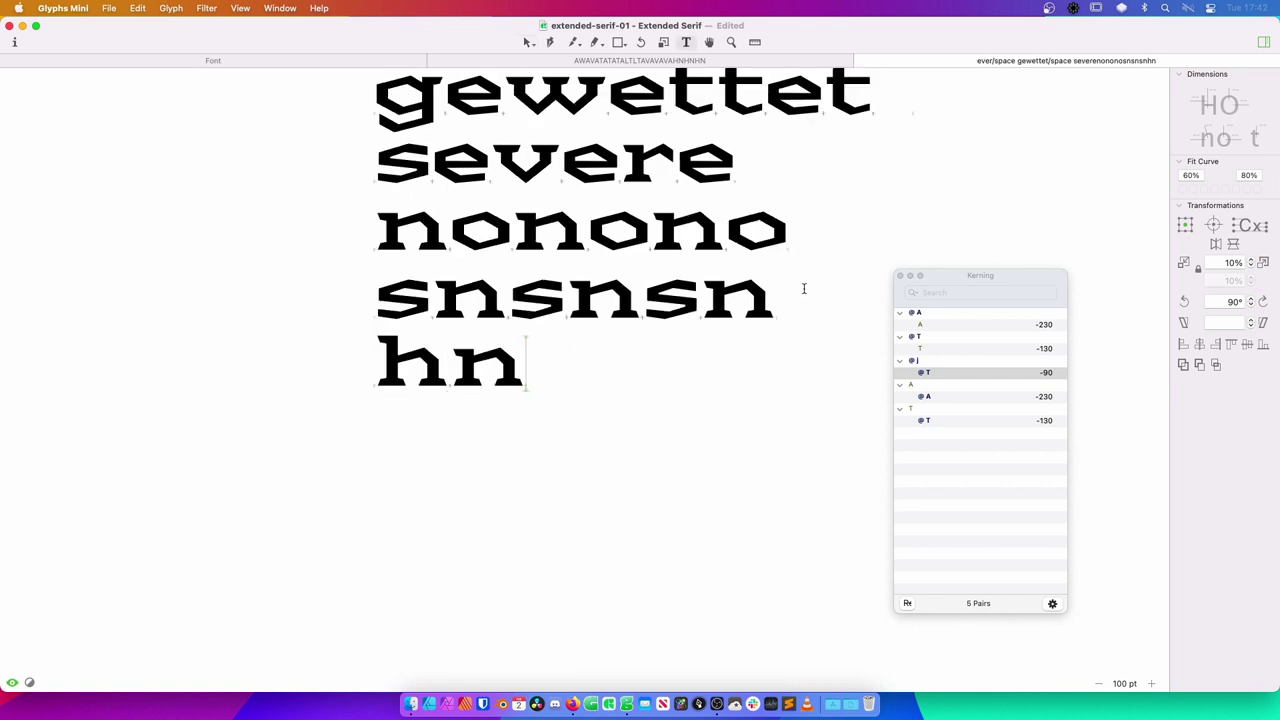
key(BackSpace)
key(BackSpace)
key(BackSpace)
key(Return)
text(g)
key(BackSpace)
key(BackSpace)
key(Return)
text(gngngng)
Set g's right sidebearing to =n-20, making it 30 units.
key(Escape)
scroll(803, 288, up, 3)
double_click(322, 509)
click(424, 652)
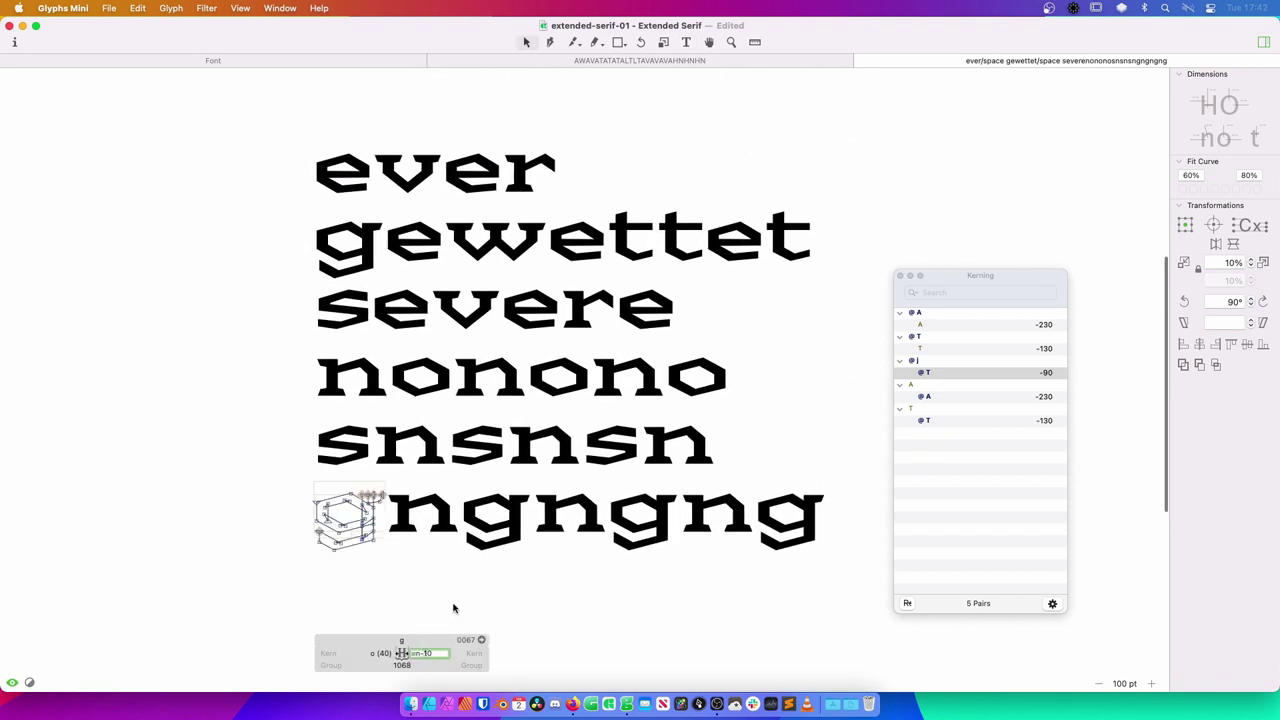
text(=n-20)
key(Return)
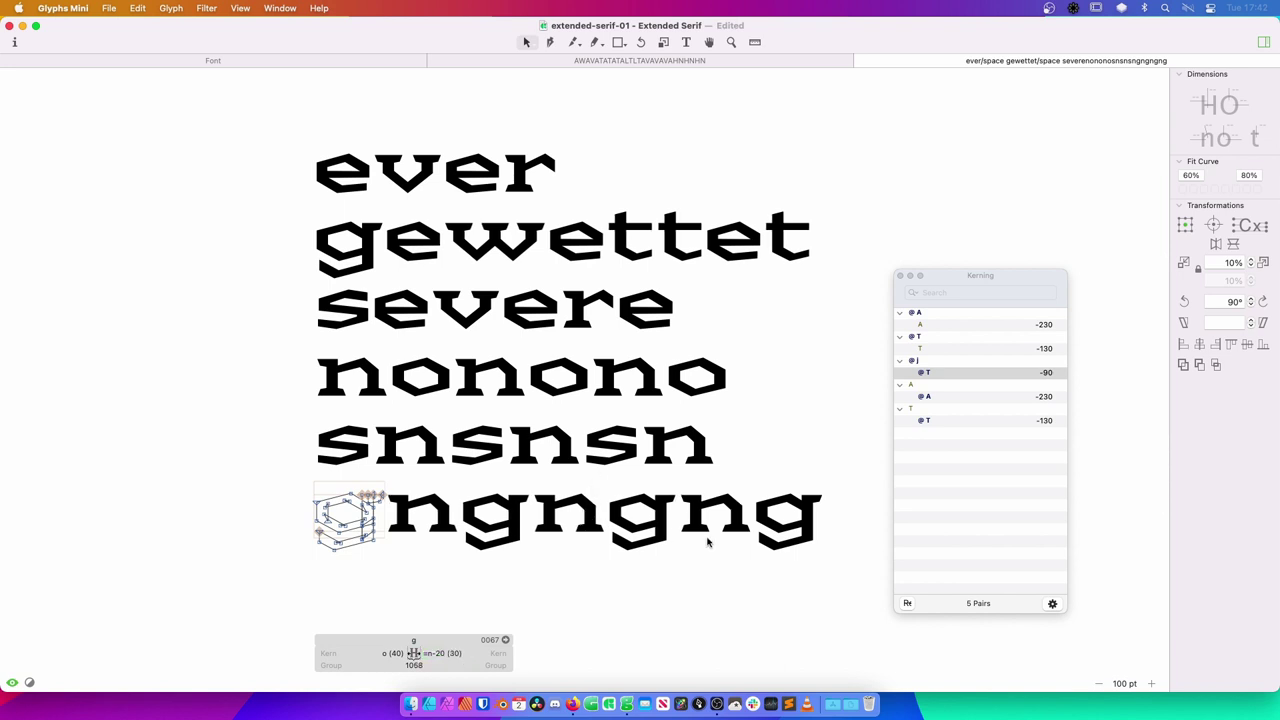
Check the right sidebearing of the e in ever, leaving it unchanged.
key(t)
click(846, 520)
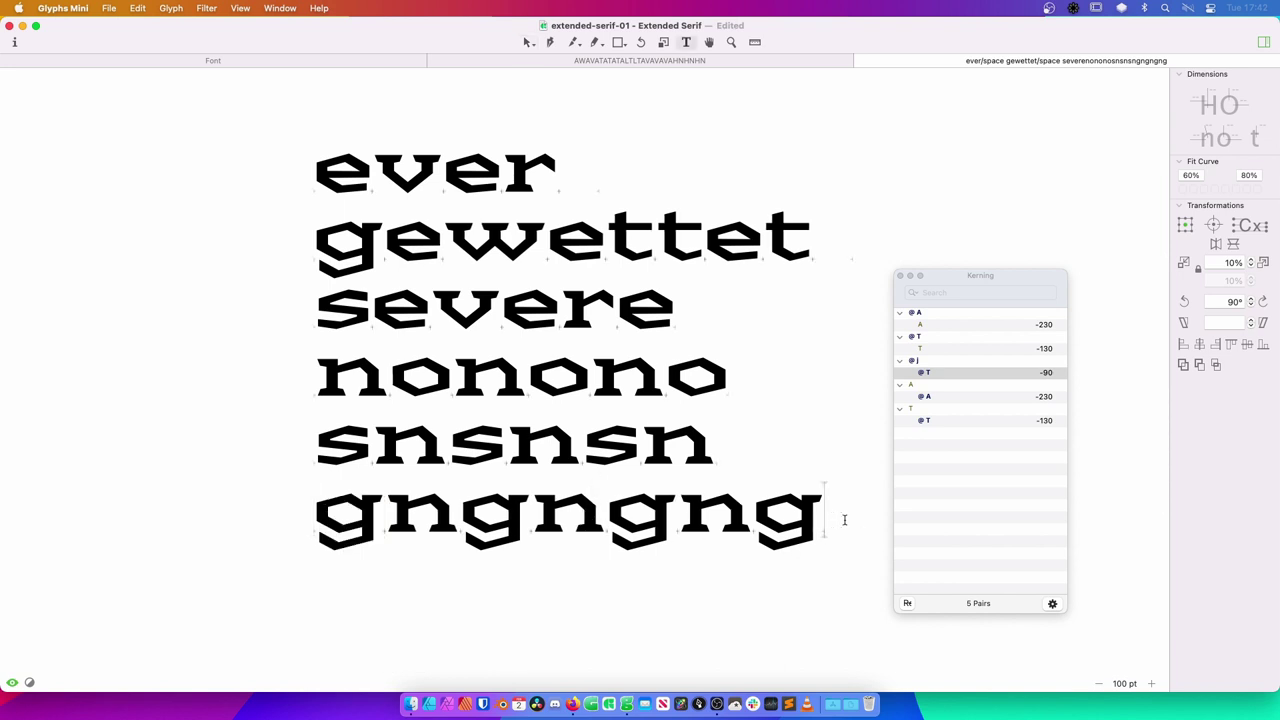
key(Escape)
double_click(481, 180)
click(562, 655)
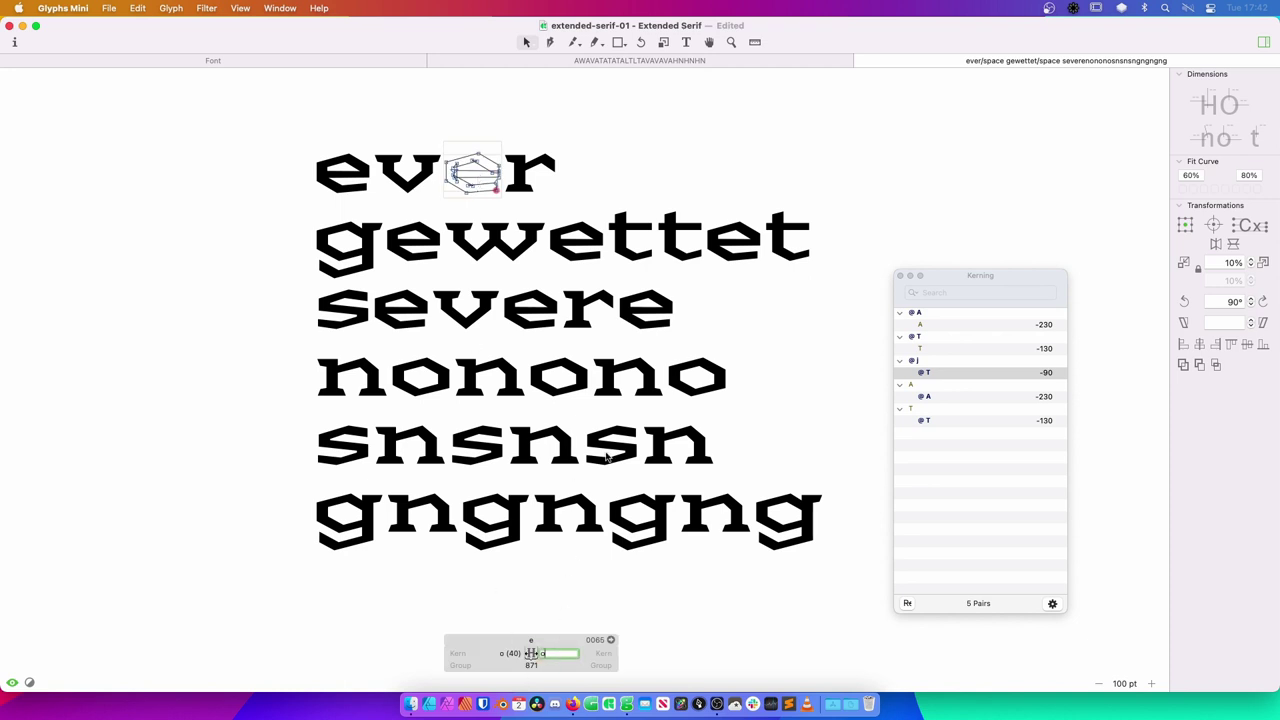
key(Return)
Move the Kerning panel further right.
key(t)
key(Escape)
scroll(785, 390, left, 1)
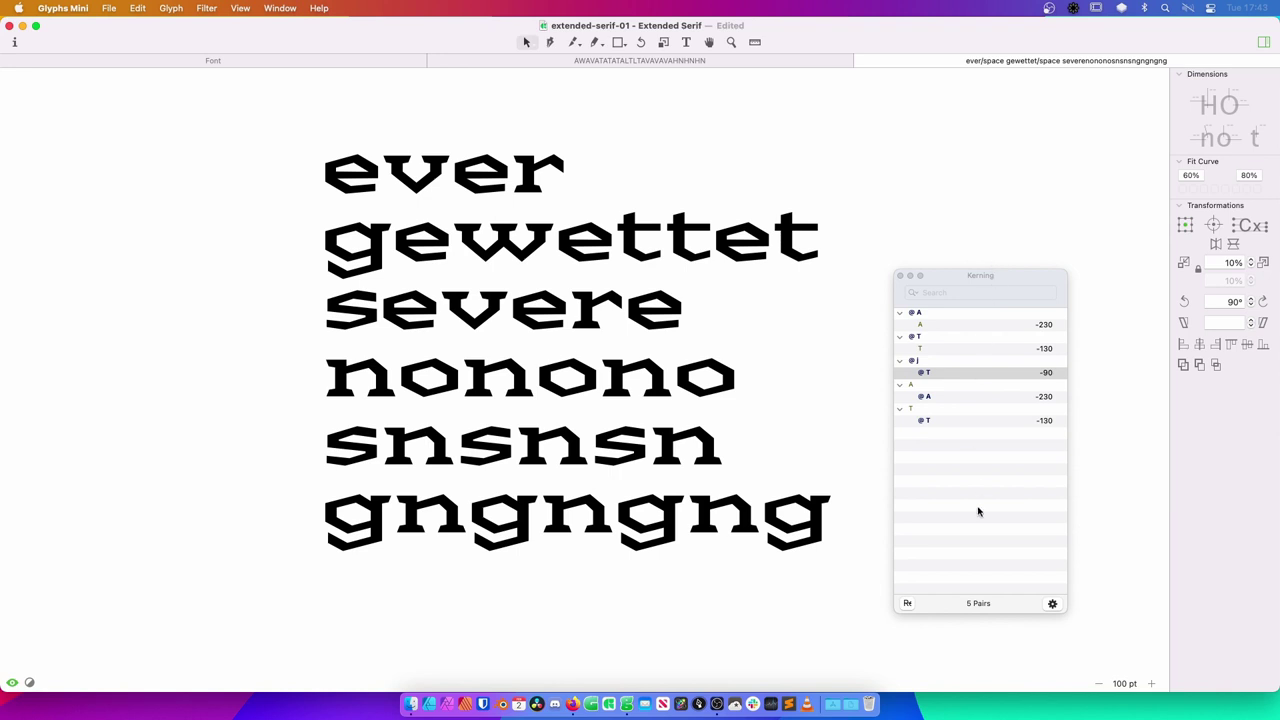
click(982, 273)
drag(982, 273, 1054, 260)
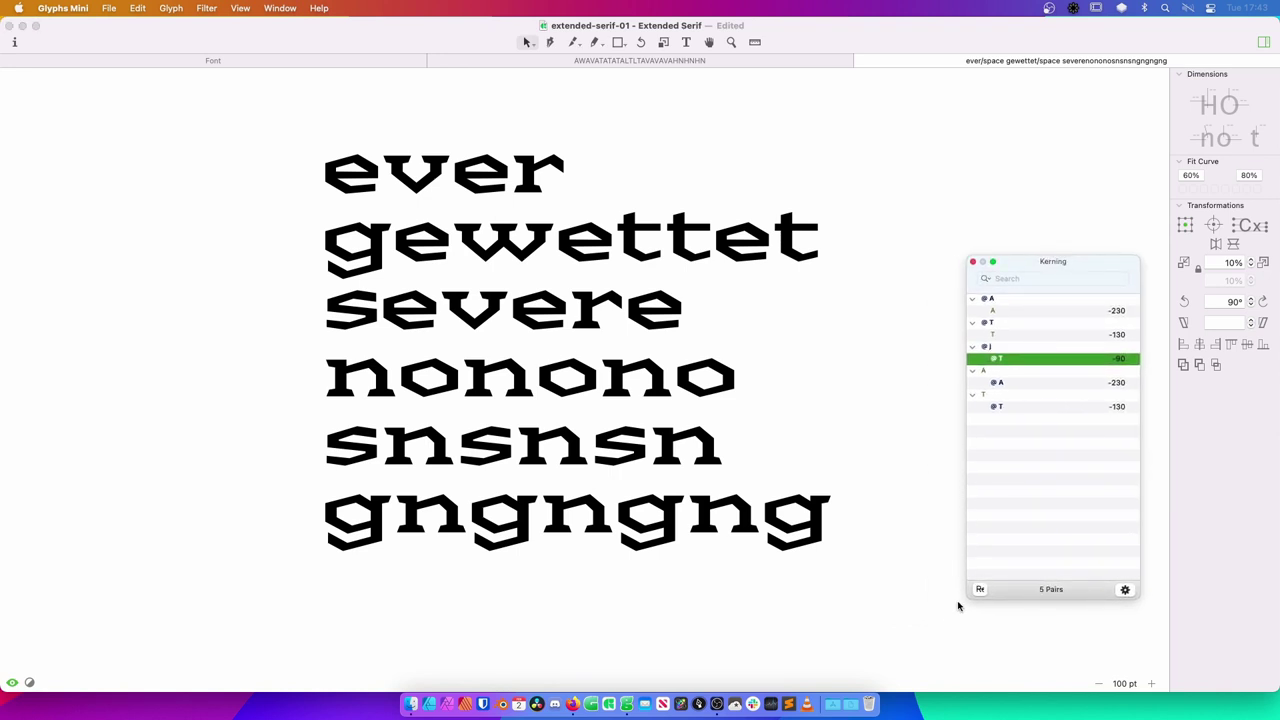
click(887, 574)
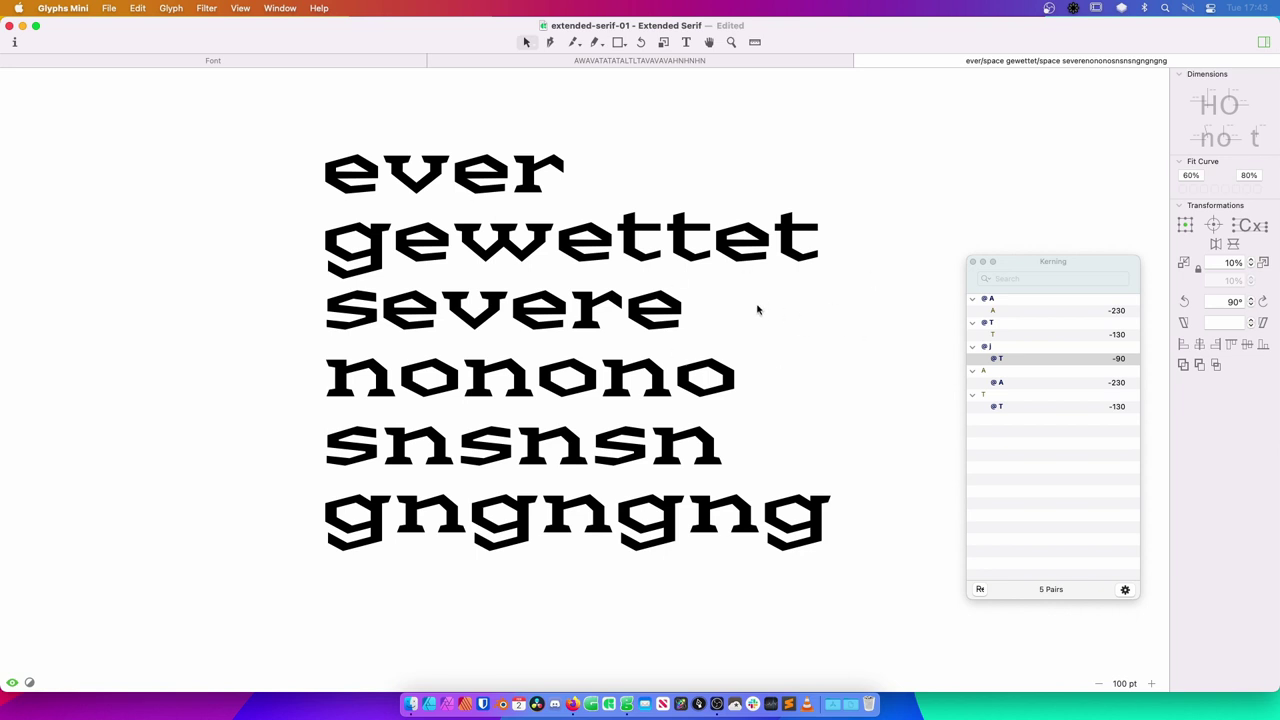
Add a WATER proof line below gngngng.
key(t)
scroll(800, 477, down, 2)
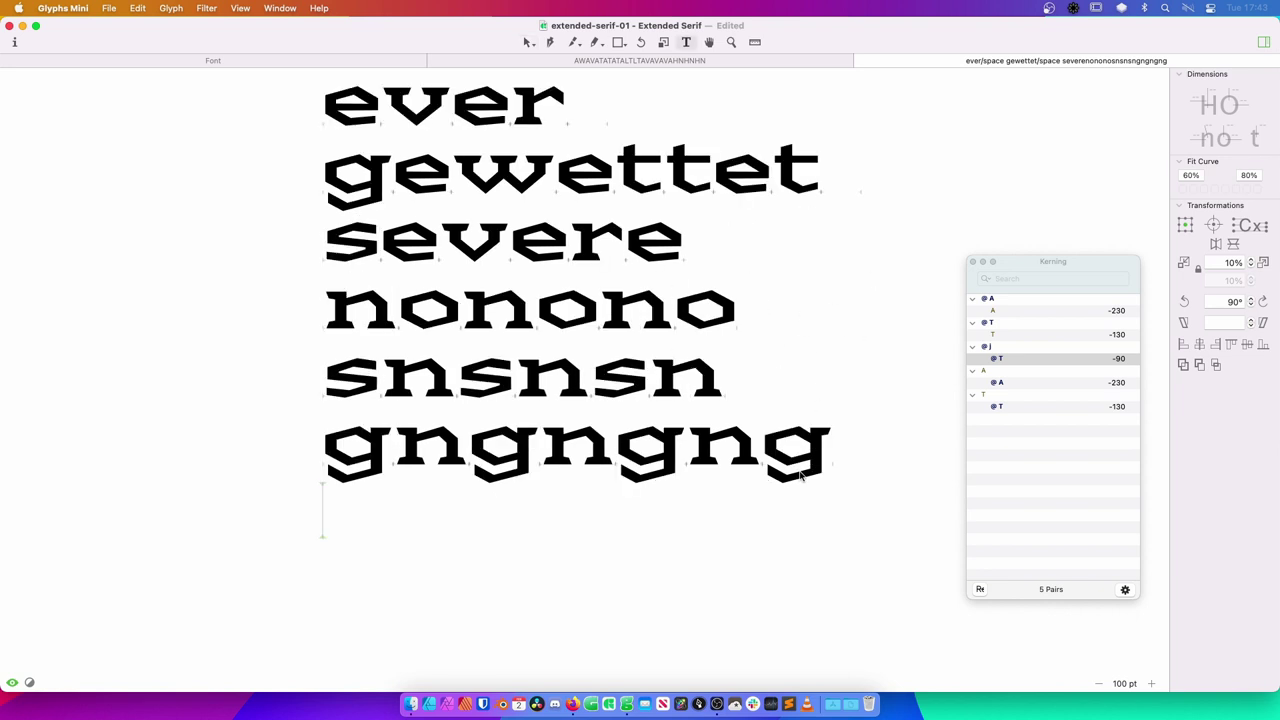
text(A)
key(BackSpace)
text(WATER)
key(Escape)
Set T's left kerning group to AT.
key(t)
click(484, 527)
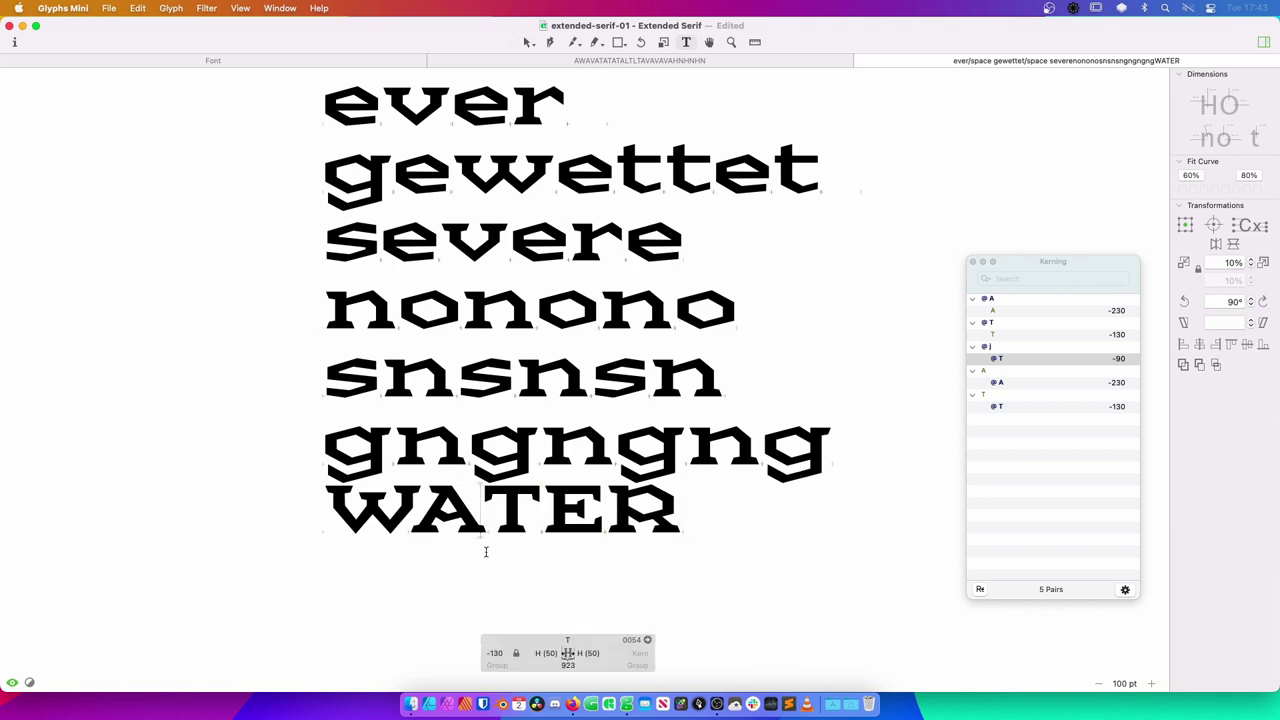
click(498, 664)
text(A)
key(Return)
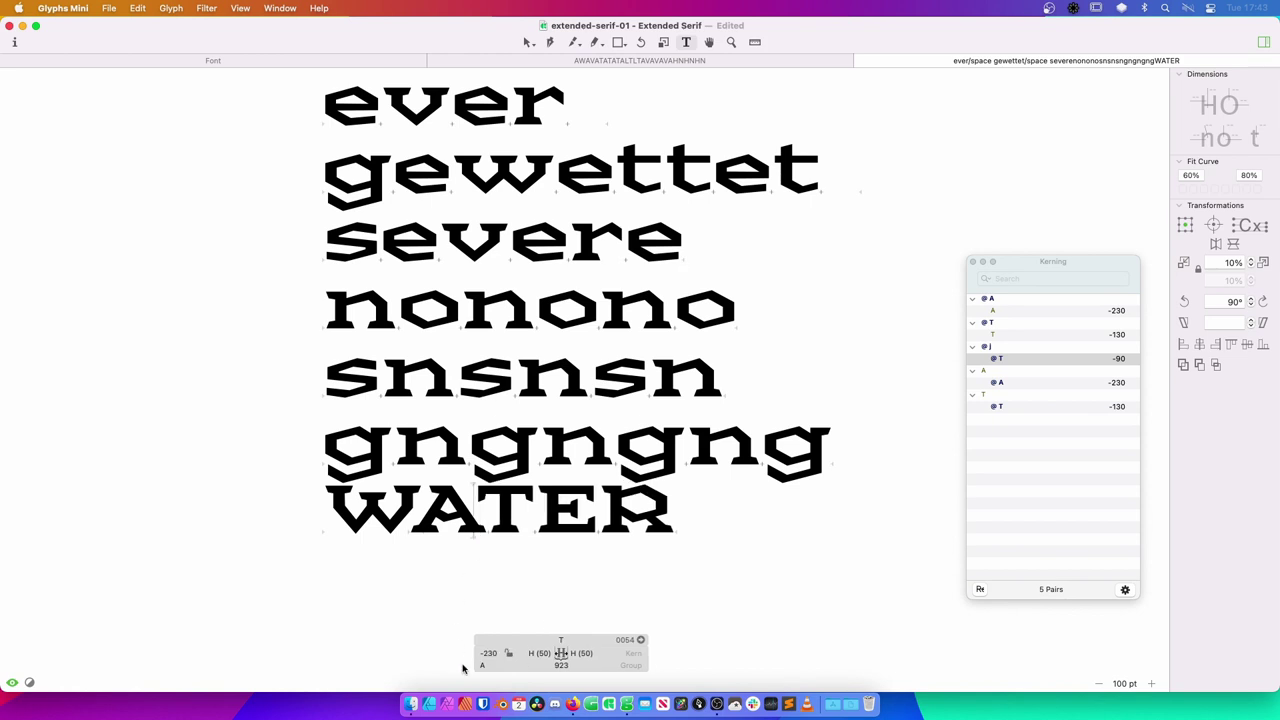
click(501, 666)
text(AT)
key(Return)
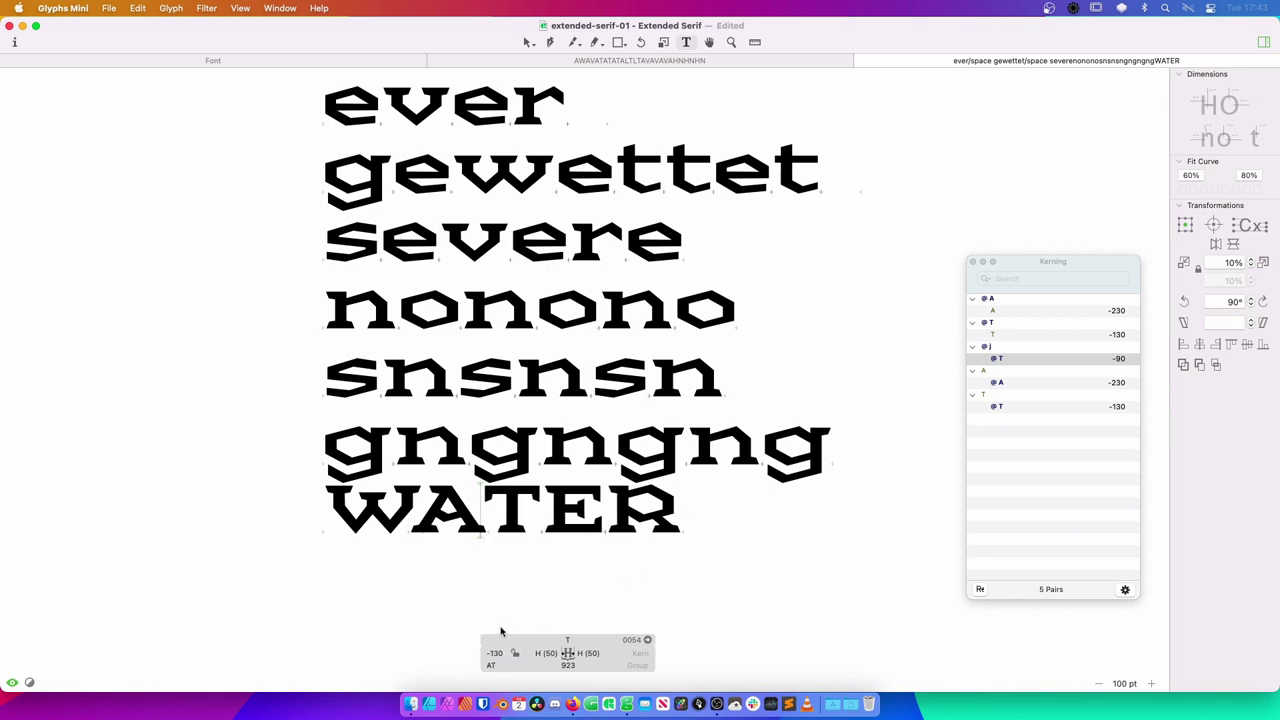
Kern the A–T pair in WATER to -160.
click(515, 653)
text(-150)
key(Return)
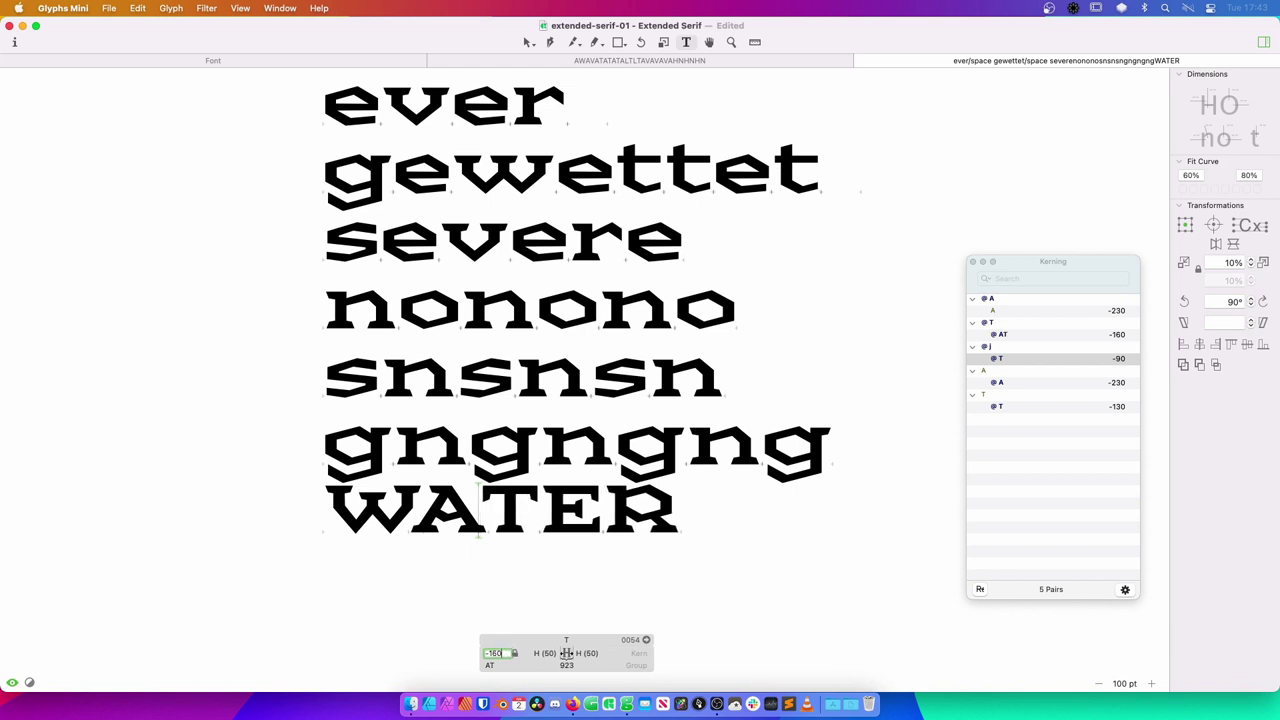
key(ctrl+alt+Left)
key(ctrl+alt+Right)
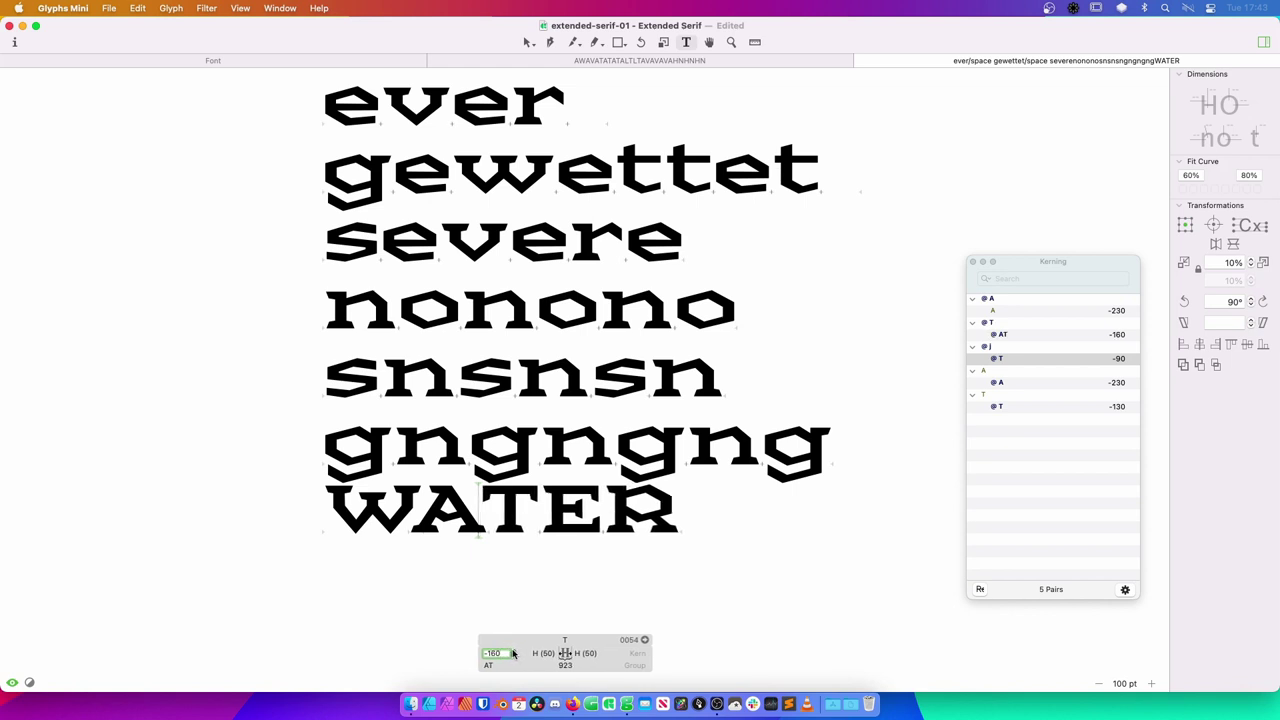
key(Escape)
key(Escape)
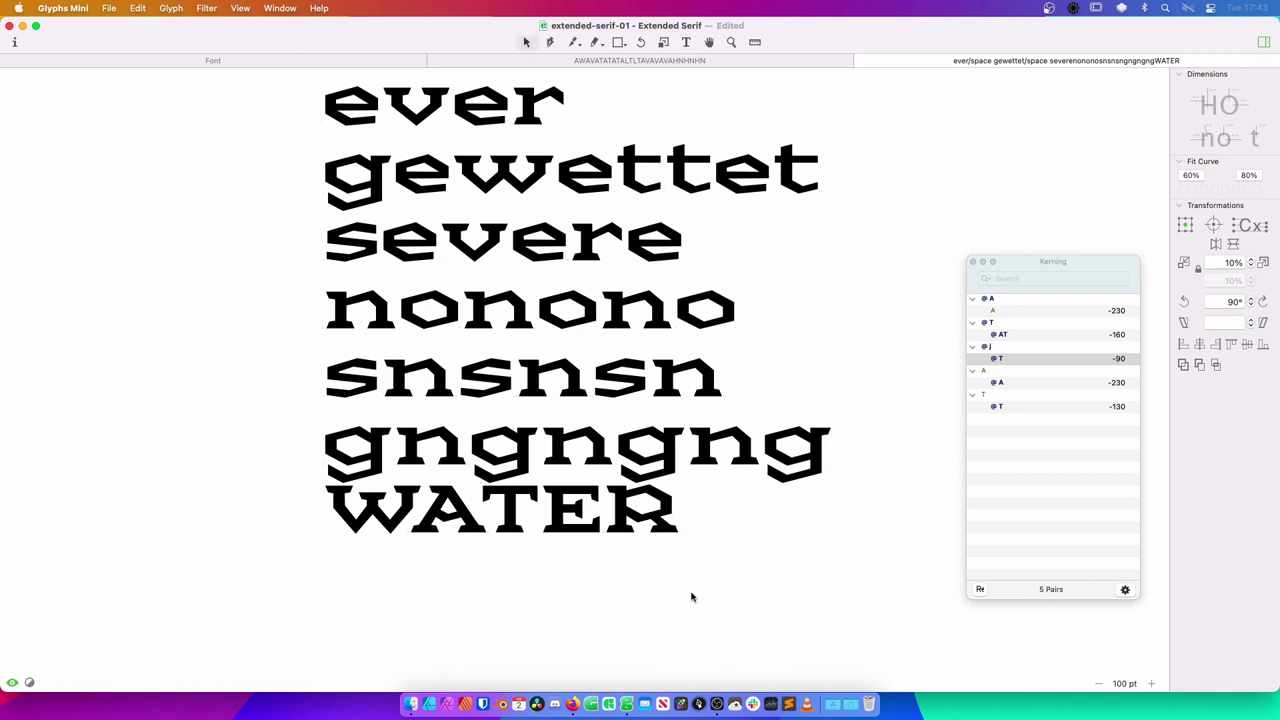
Insert an A between T and E, so the line reads WATAER.
key(t)
click(536, 523)
text(A)
key(Escape)
click(1005, 528)
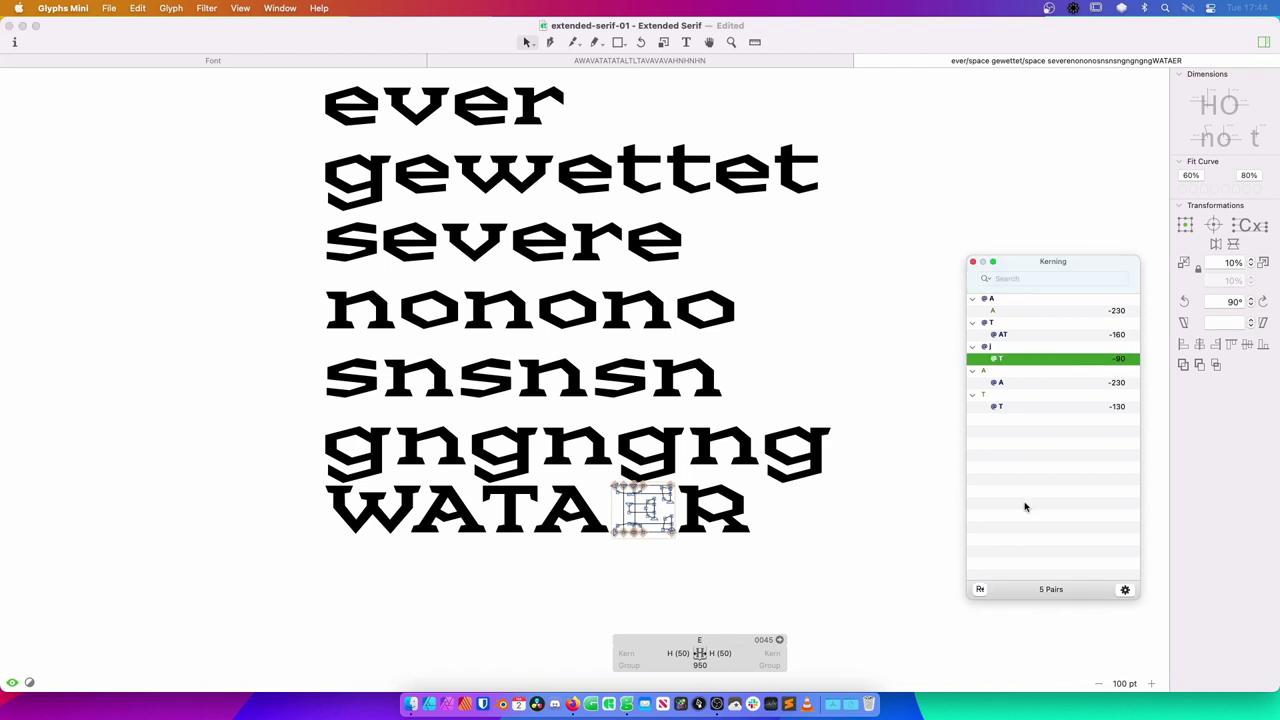
click(753, 521)
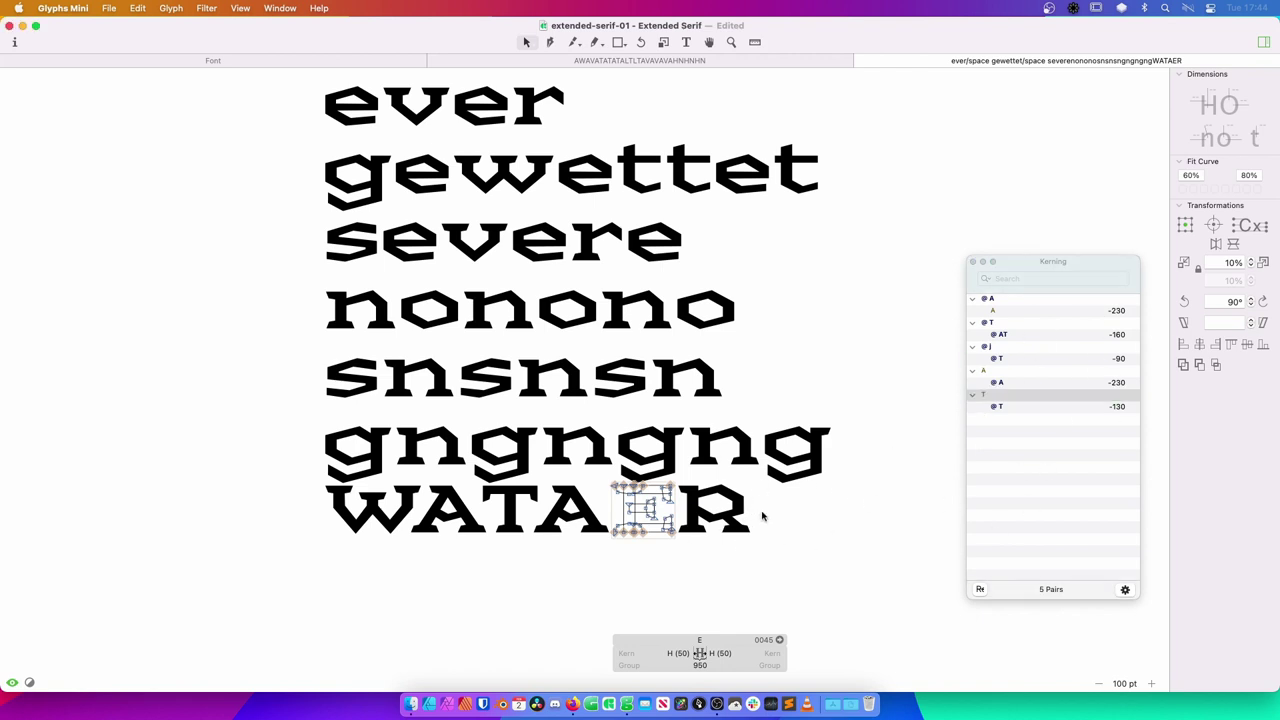
double_click(753, 521)
key(t)
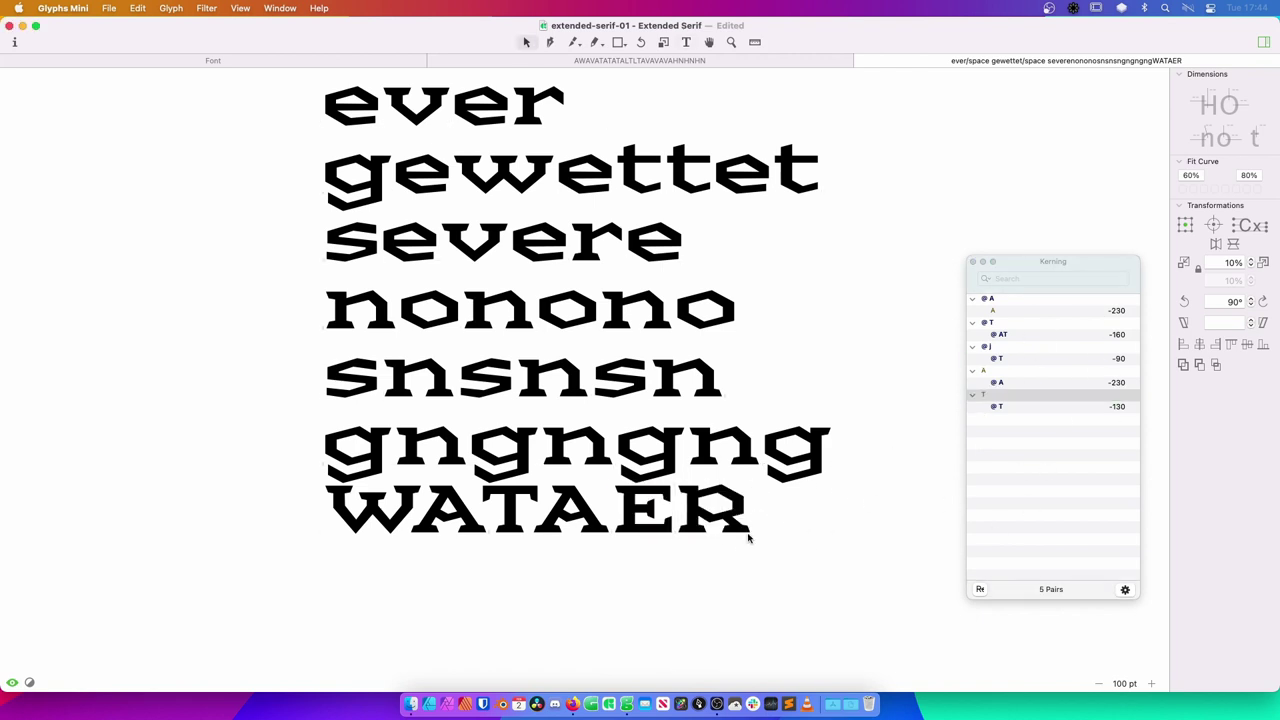
Set the T–A kern to -80.
key(t)
click(536, 522)
click(692, 664)
click(591, 496)
click(481, 497)
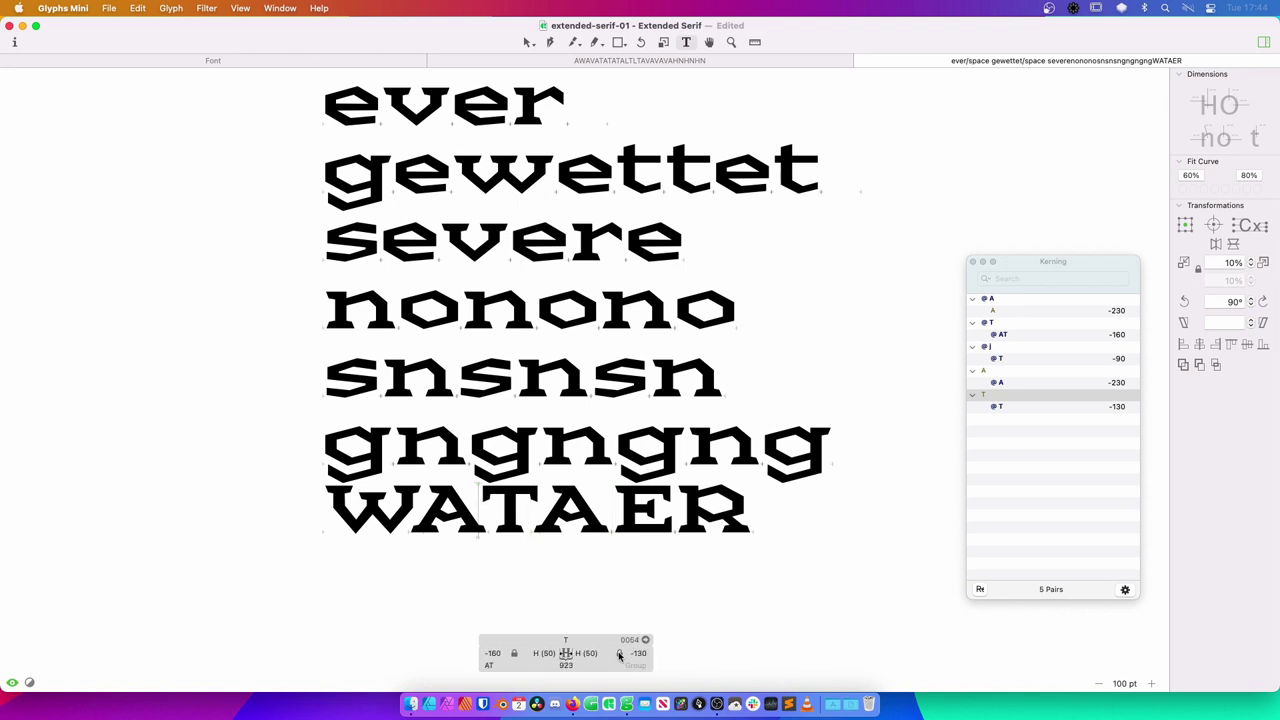
click(640, 665)
click(640, 653)
text(-140)
key(Return)
key(shift+Up)
key(shift+Up)
key(shift+Up)
key(shift+Up)
key(shift+Up)
key(shift+Up)
key(shift+Up)
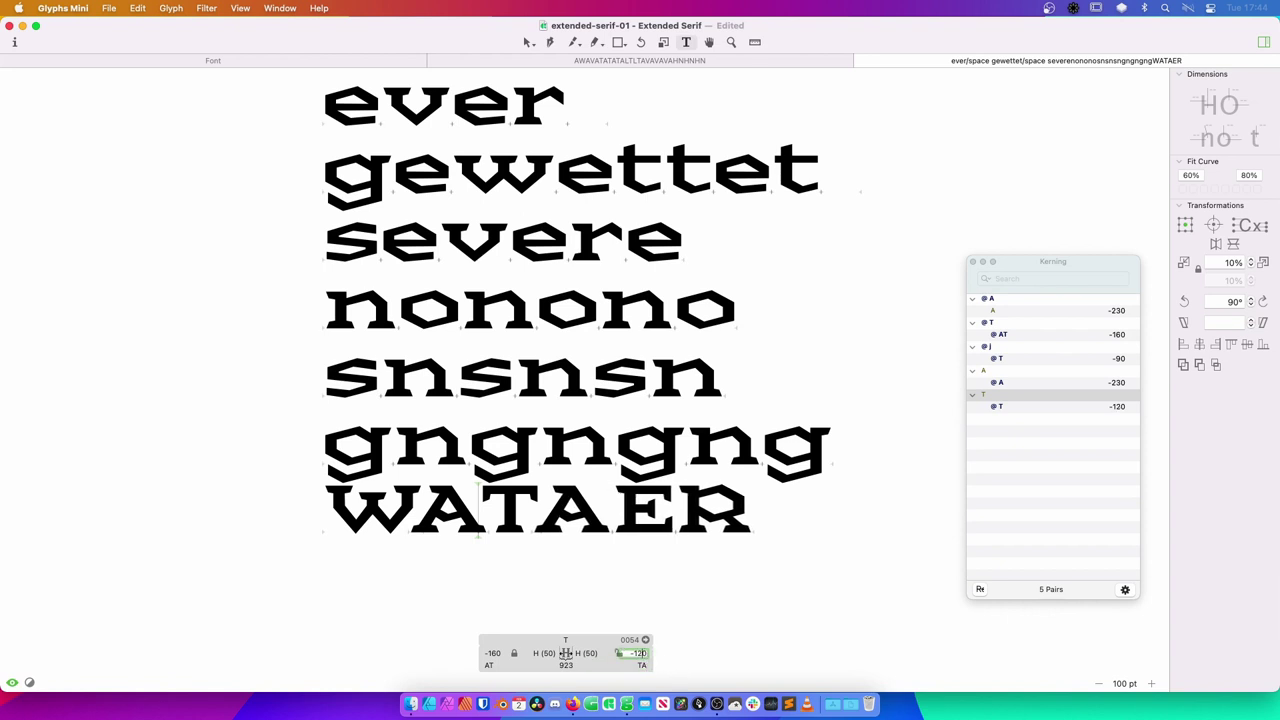
key(shift+Down)
key(Return)
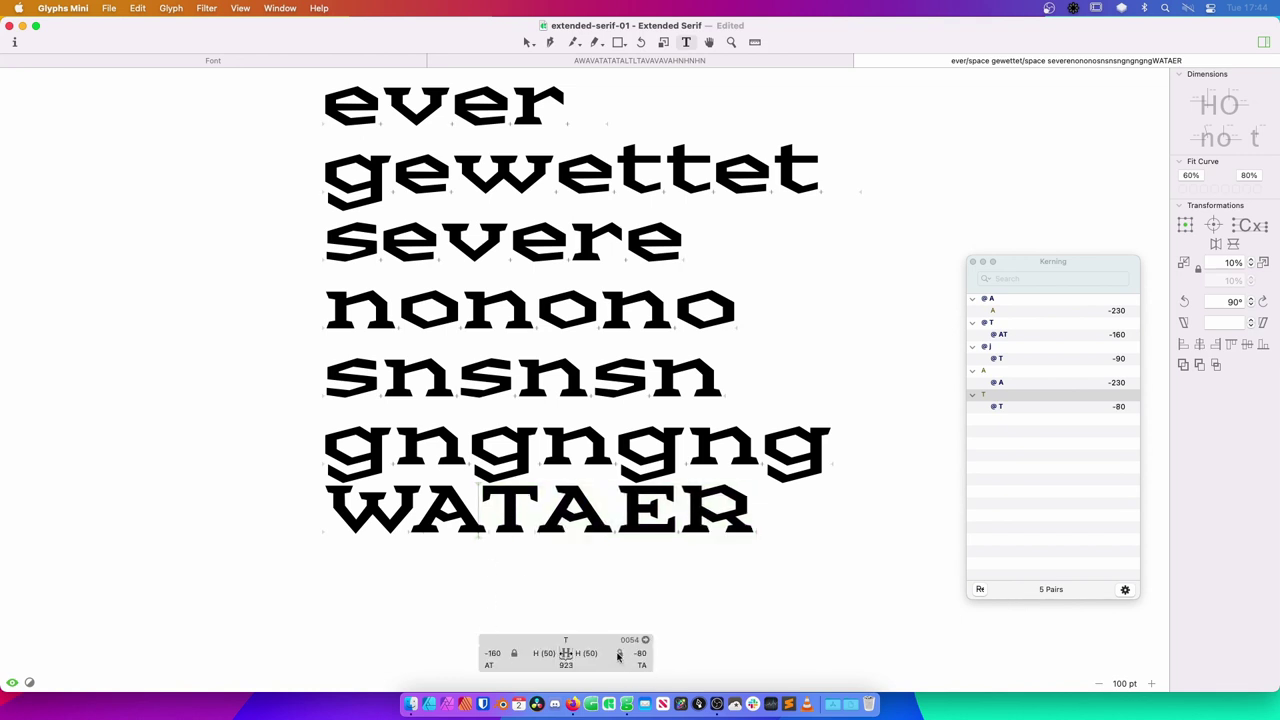
Loosen the A–T kern to -130 and check the caret positions in WATAER.
click(497, 653)
key(shift+Up)
key(shift+Up)
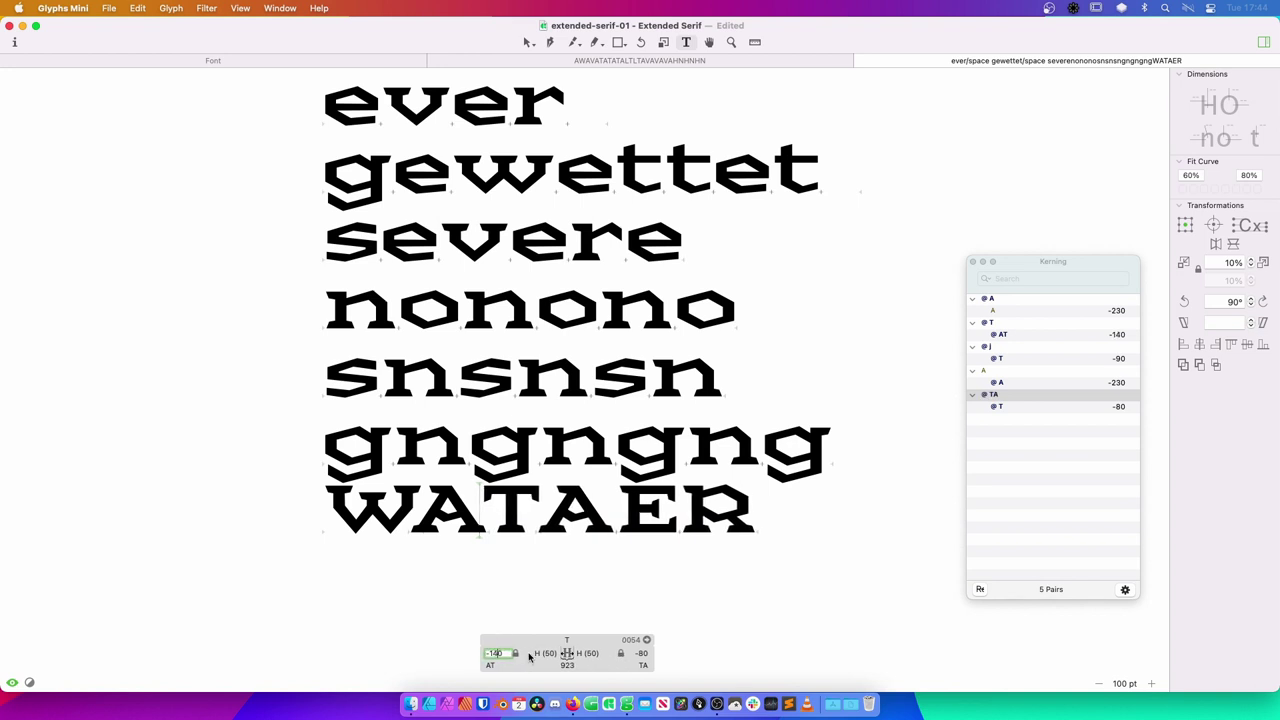
key(shift+Up)
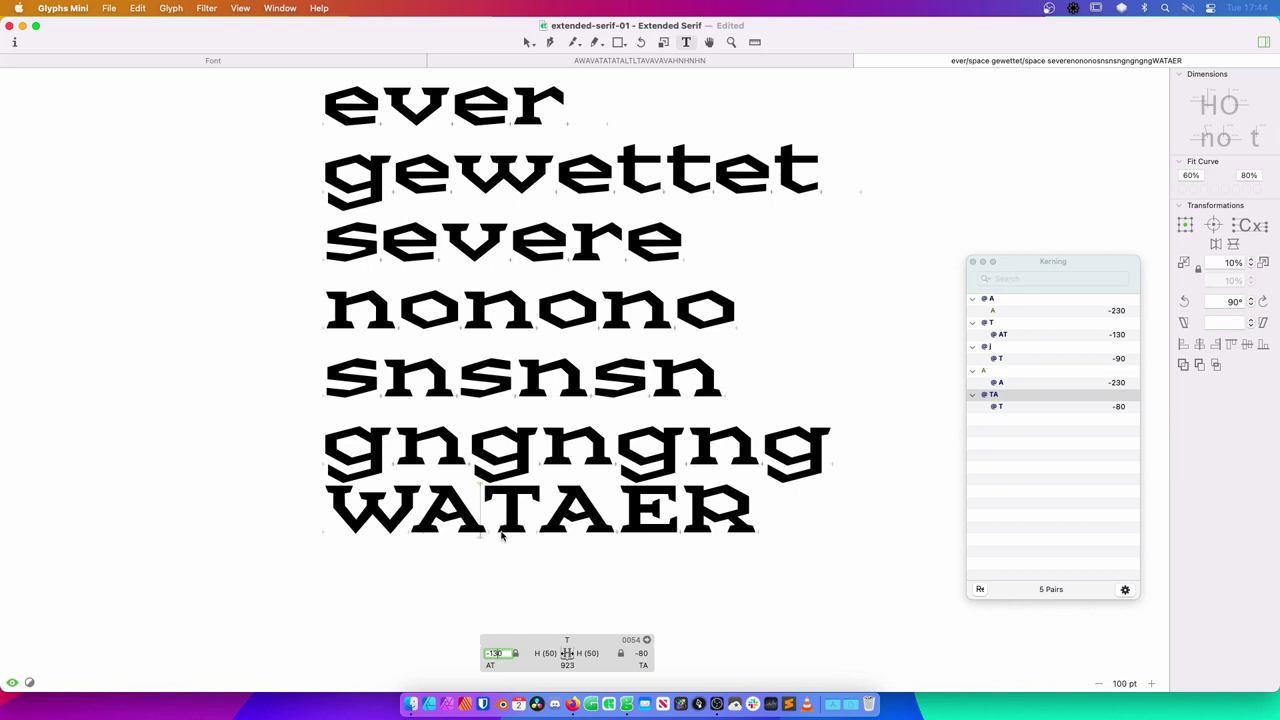
click(546, 510)
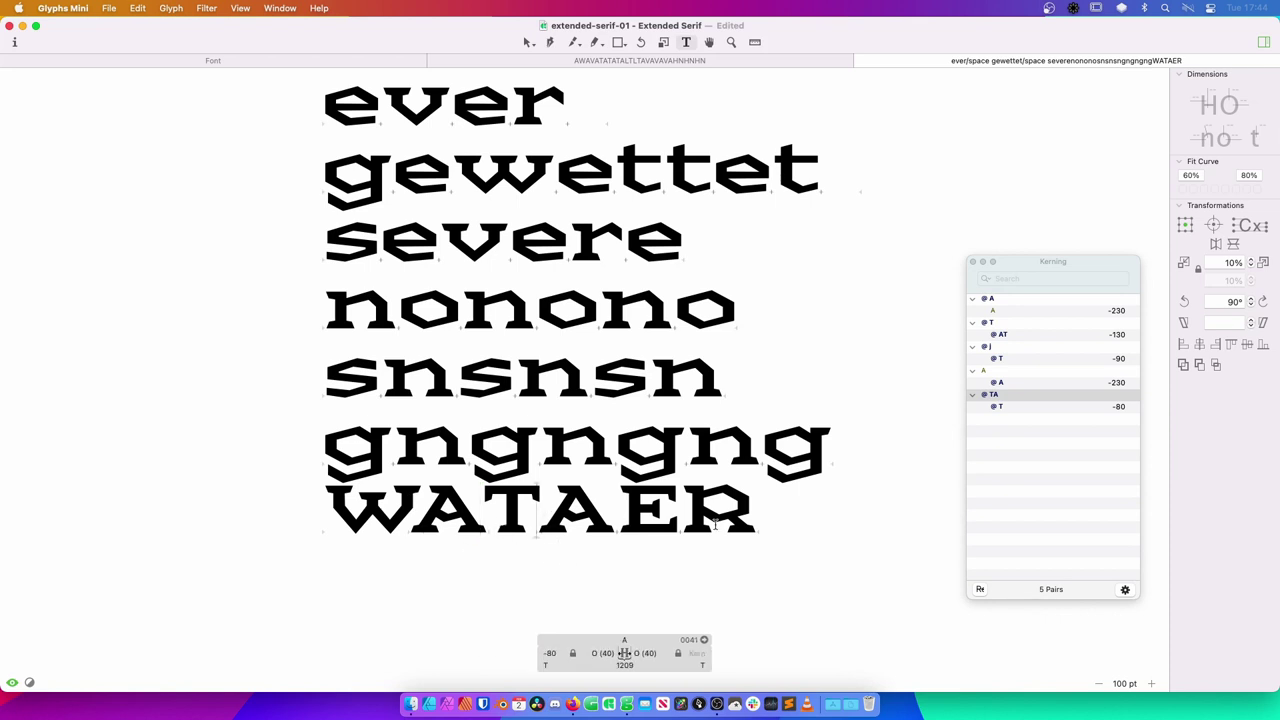
key(Right)
key(Right)
key(Right)
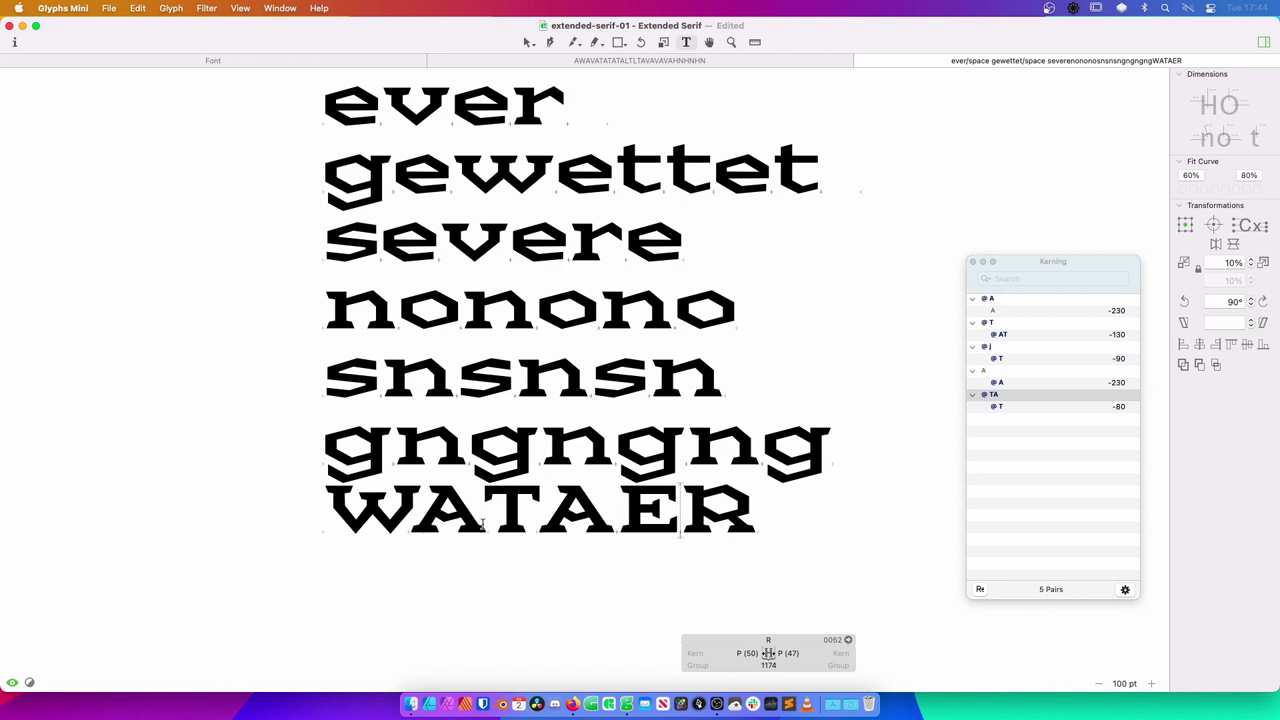
key(Left)
key(Left)
key(Left)
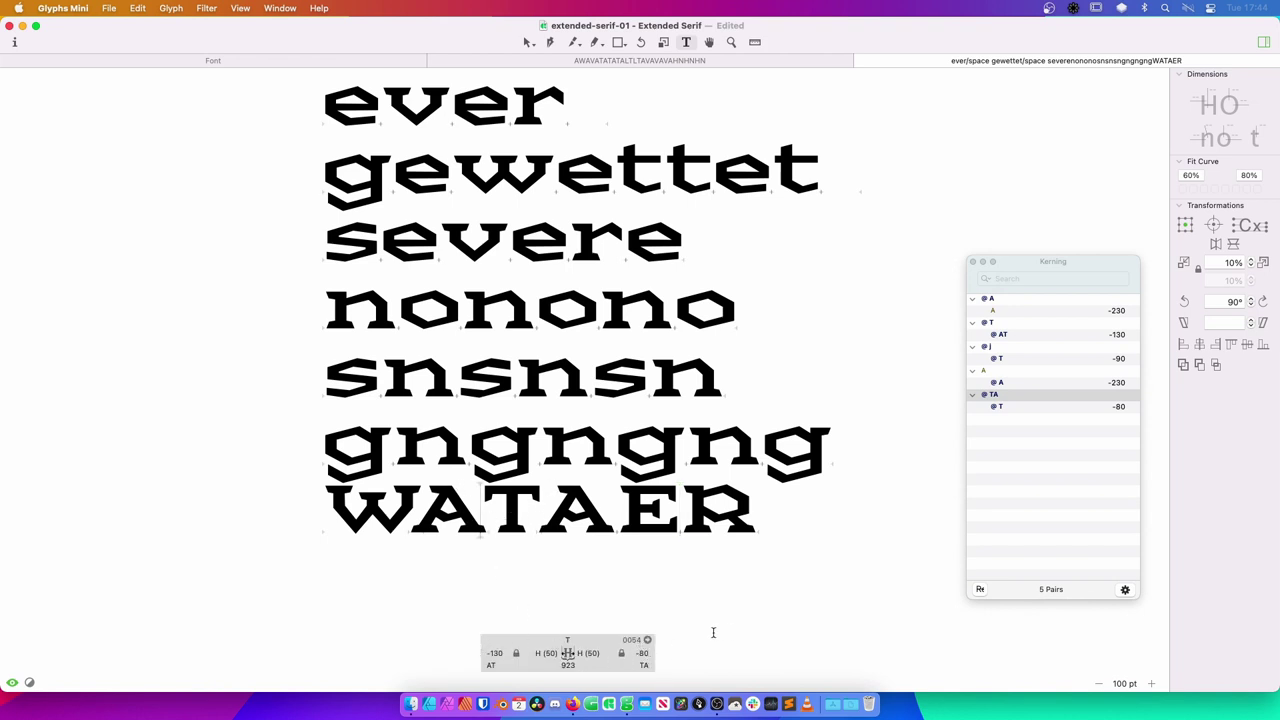
key(Right)
key(Right)
key(Right)
key(Right)
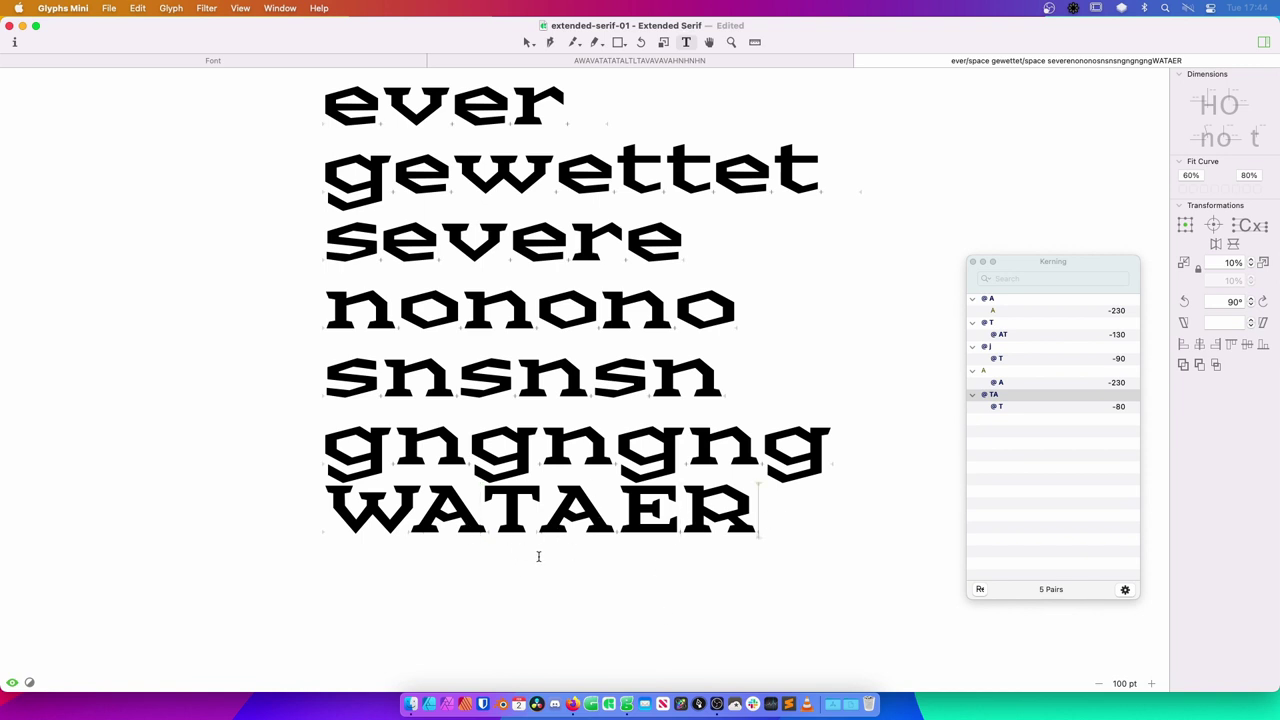
Insert M between E and R to make WATAEMR, zoom out, and save.
click(620, 518)
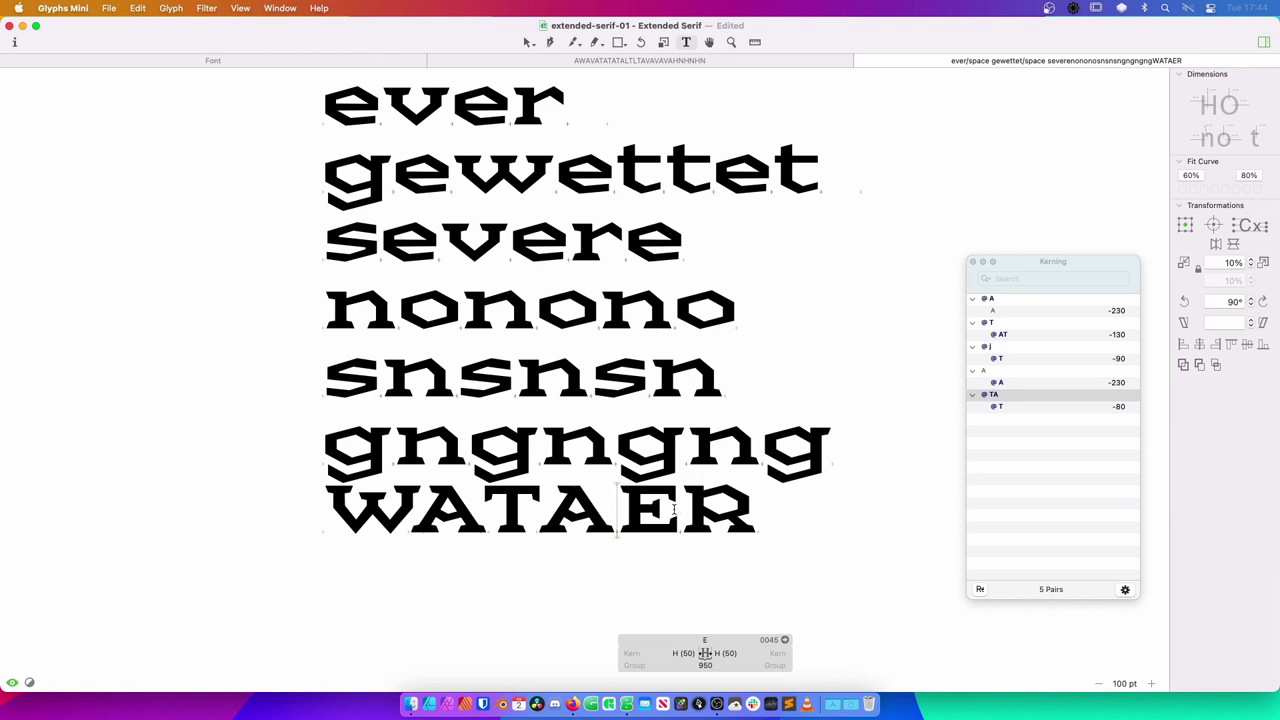
click(674, 510)
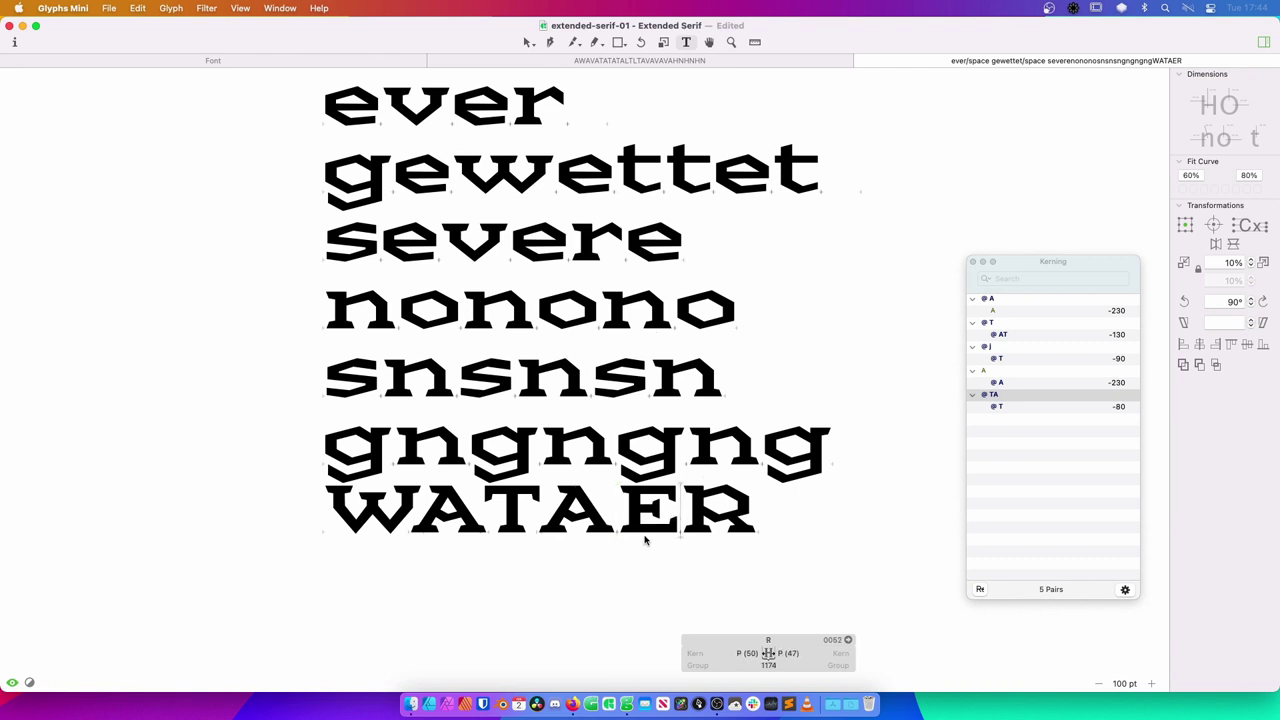
text(M)
key(Escape)
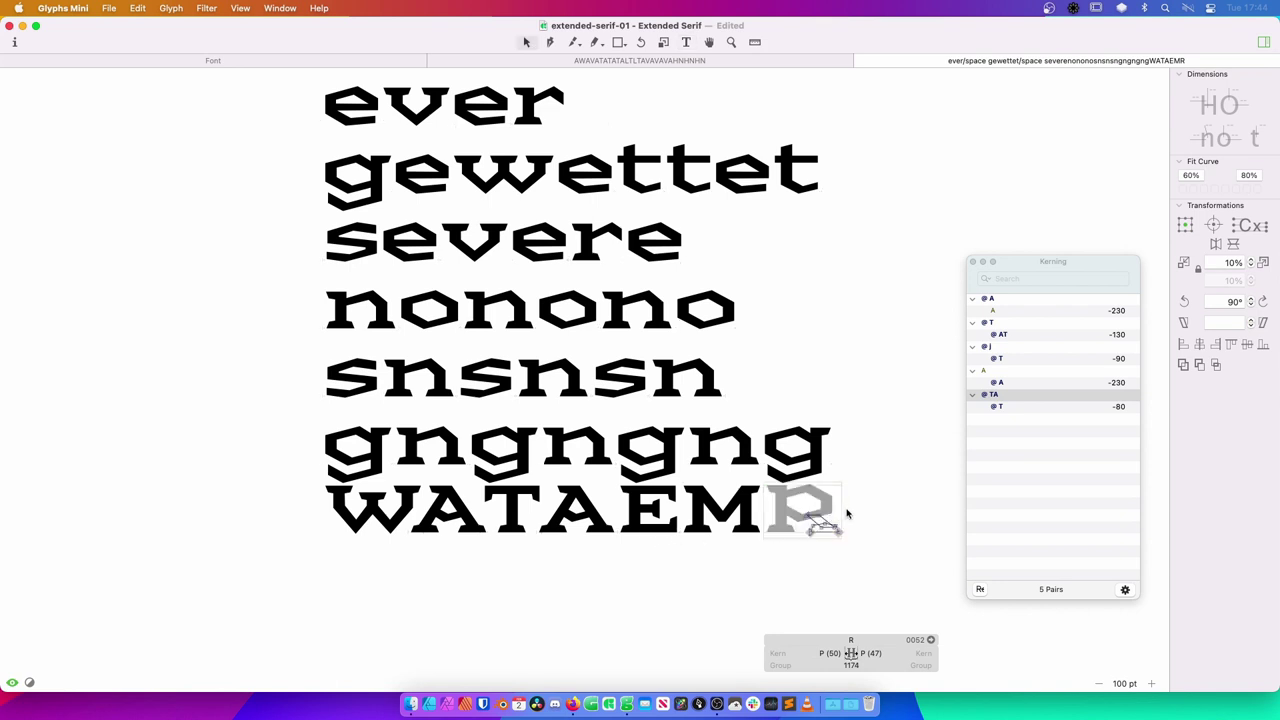
key(Escape)
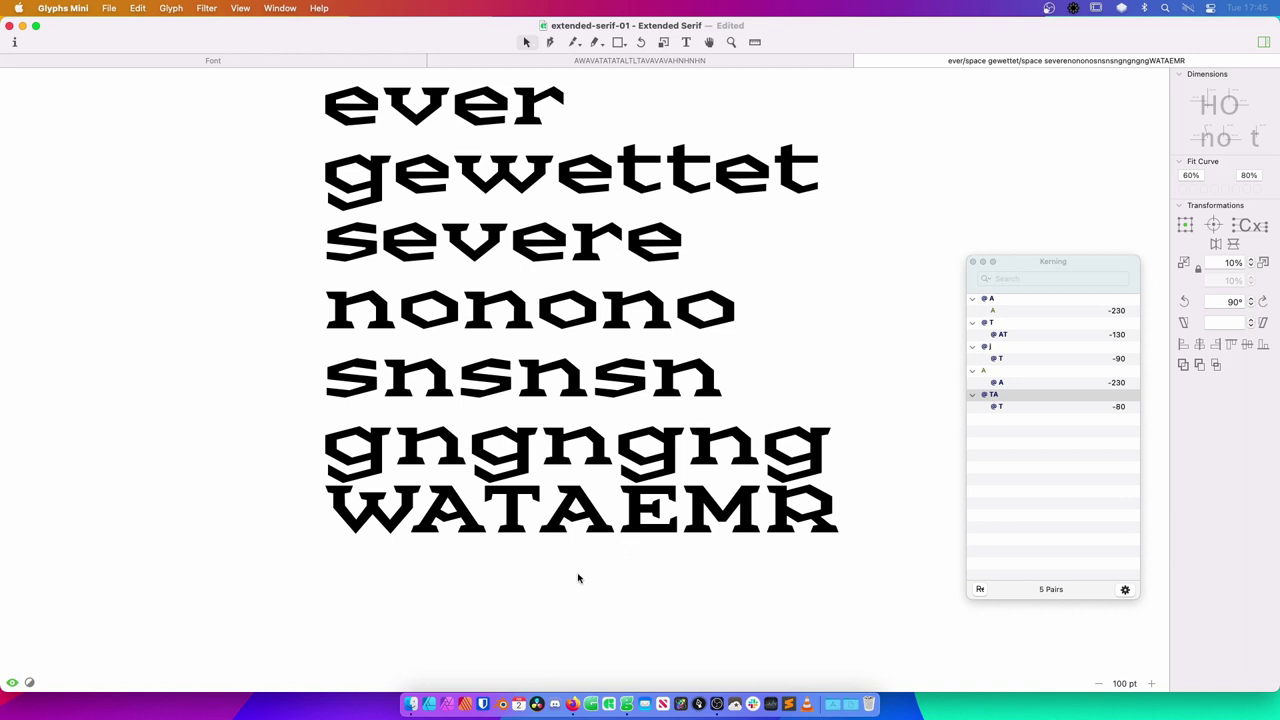
key(super+minus)
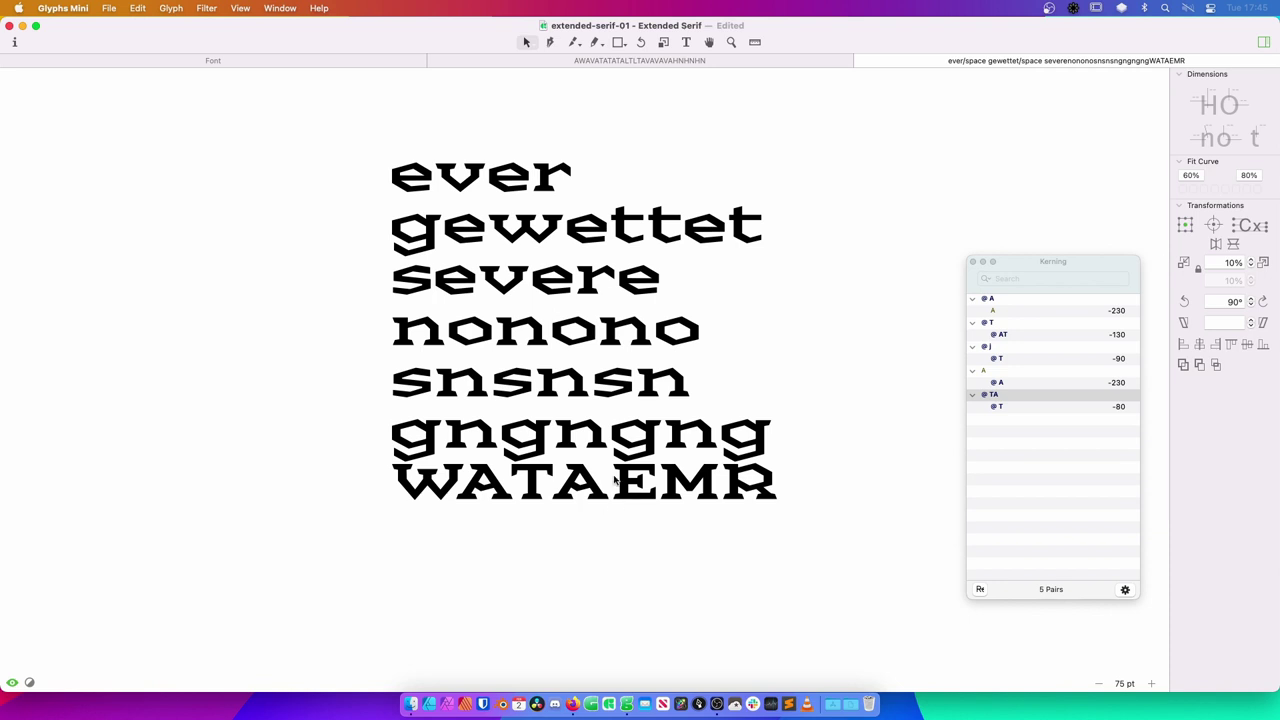
key(super+s)
Type HILL and NHNHNH as two new lines below WATAEMR.
key(t)
key(Return)
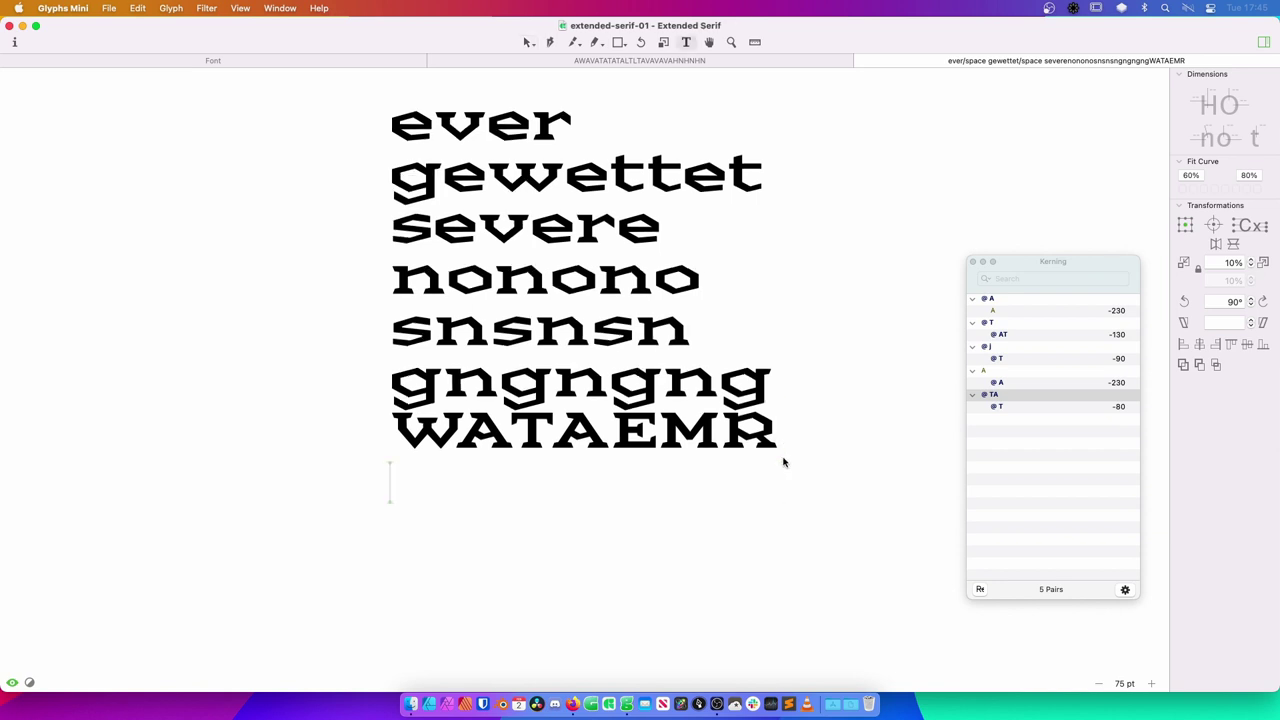
text(HILL)
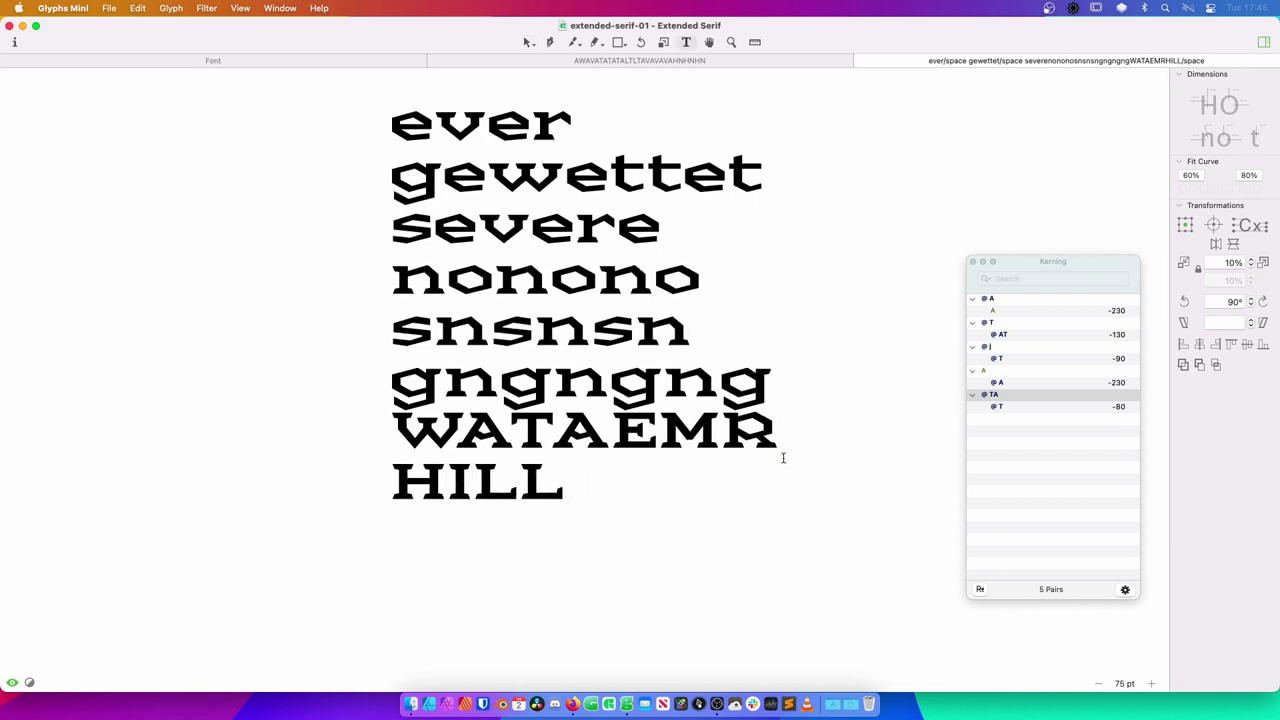
key(Return)
text(NHNHNH)
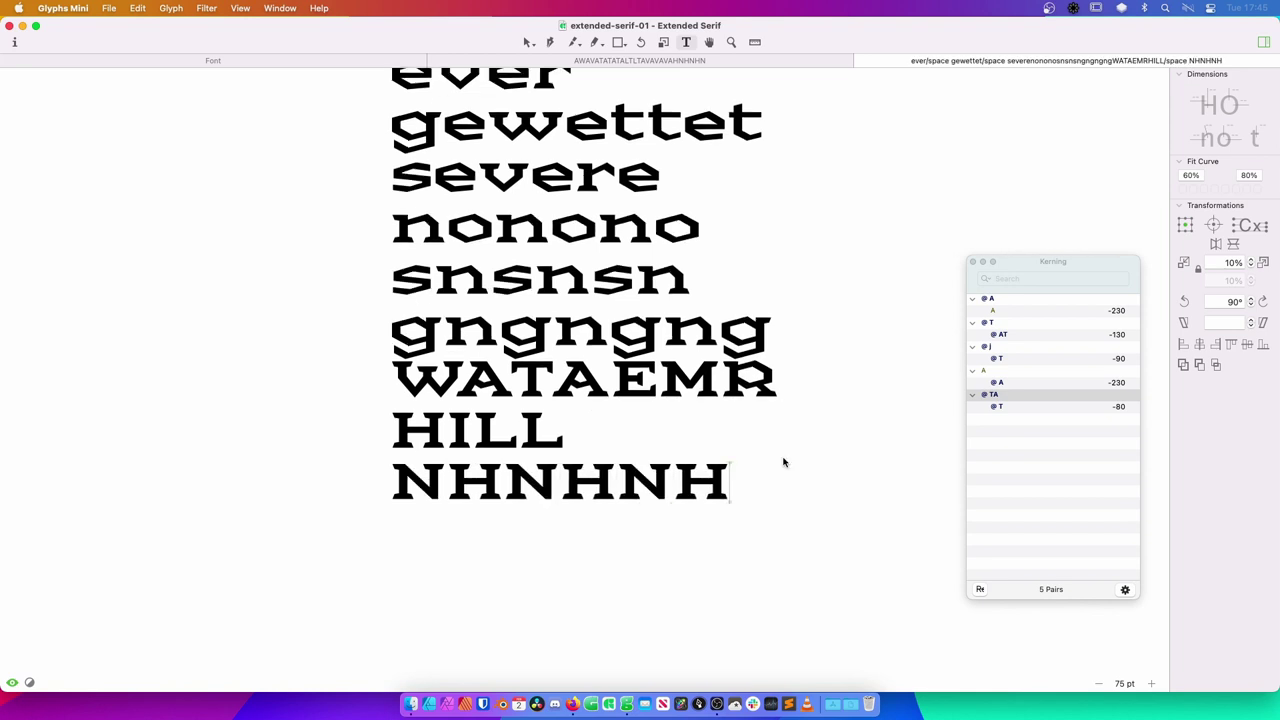
key(Escape)
scroll(760, 410, up, 3)
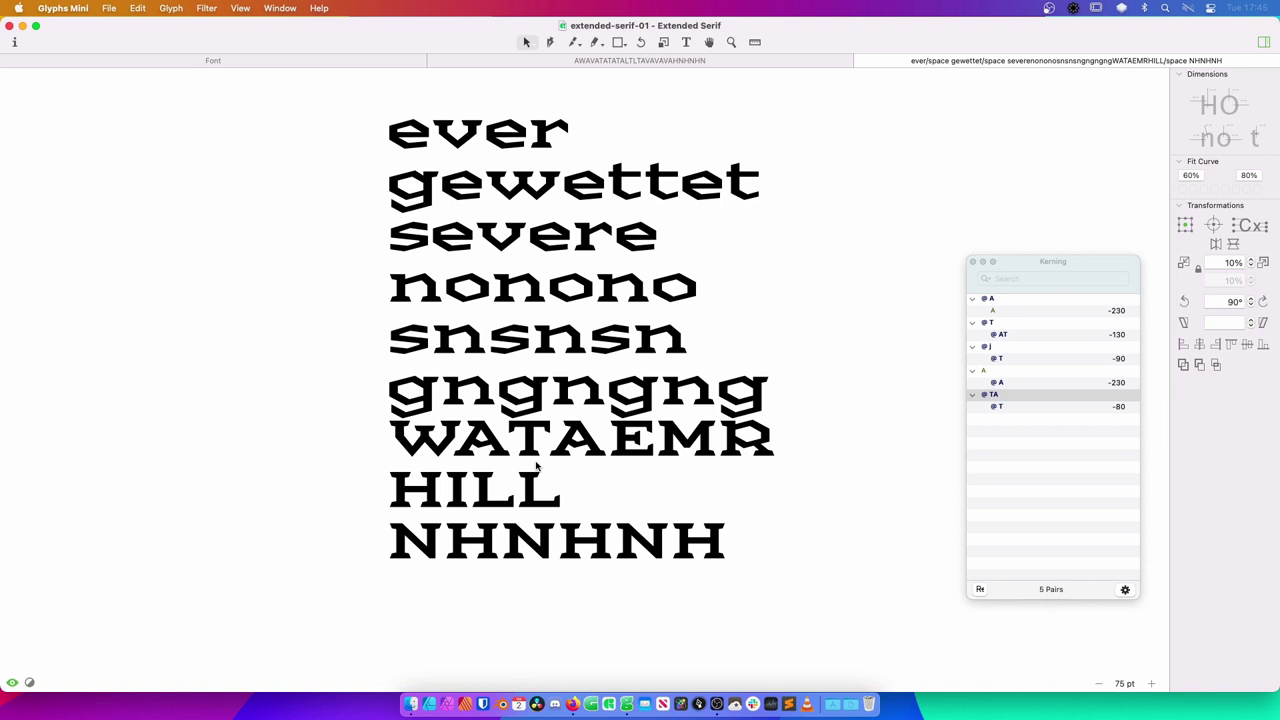
Open a new empty tab beside the Glyphs kerning article, then return to Glyphs Mini.
click(572, 702)
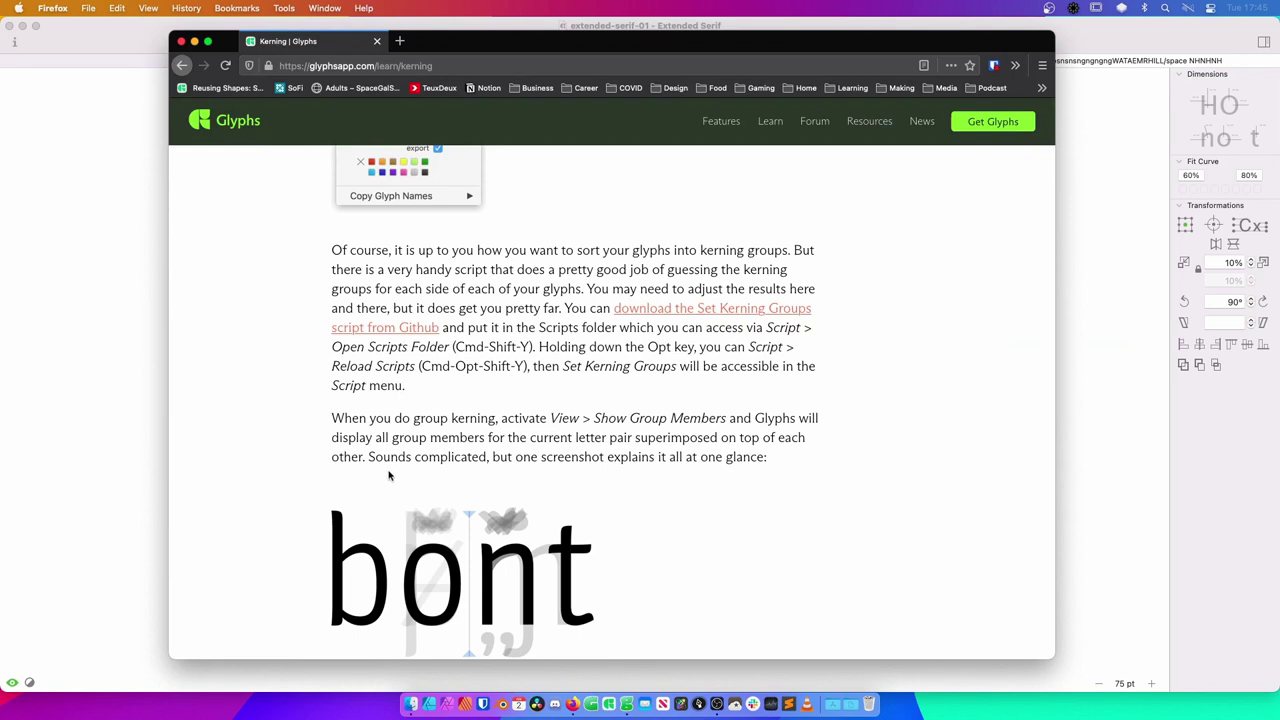
key(super+t)
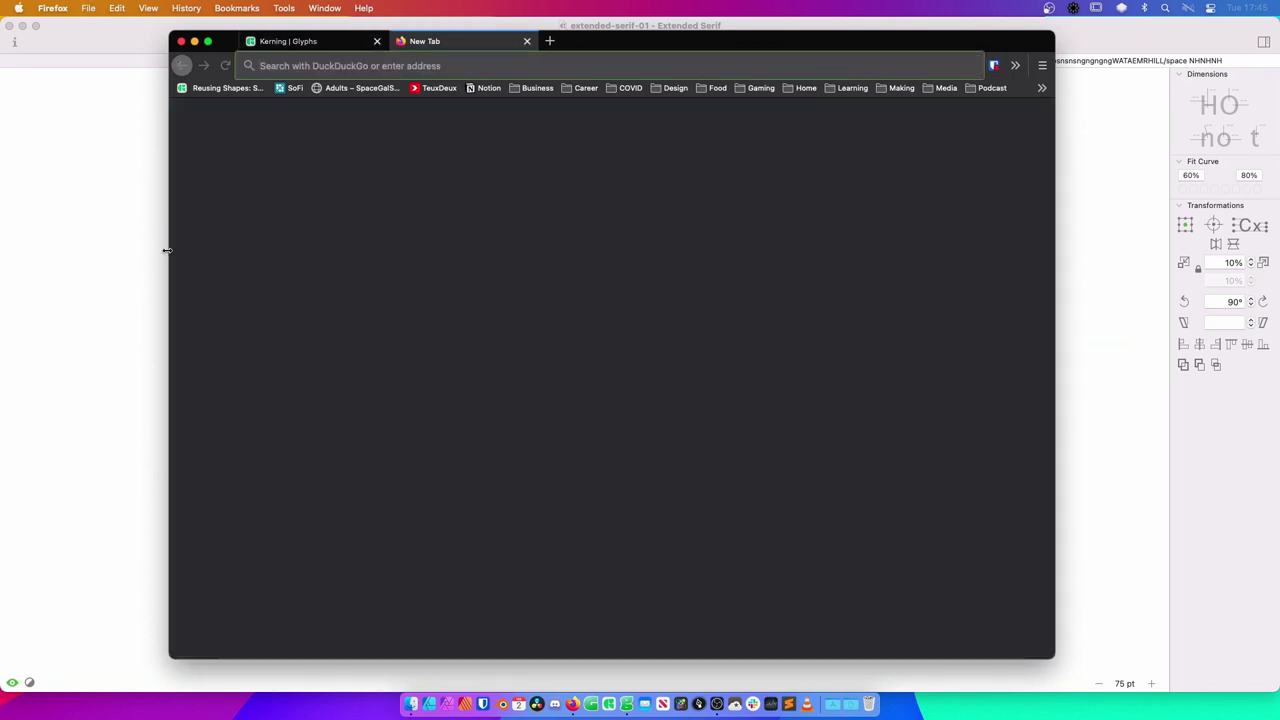
click(131, 267)
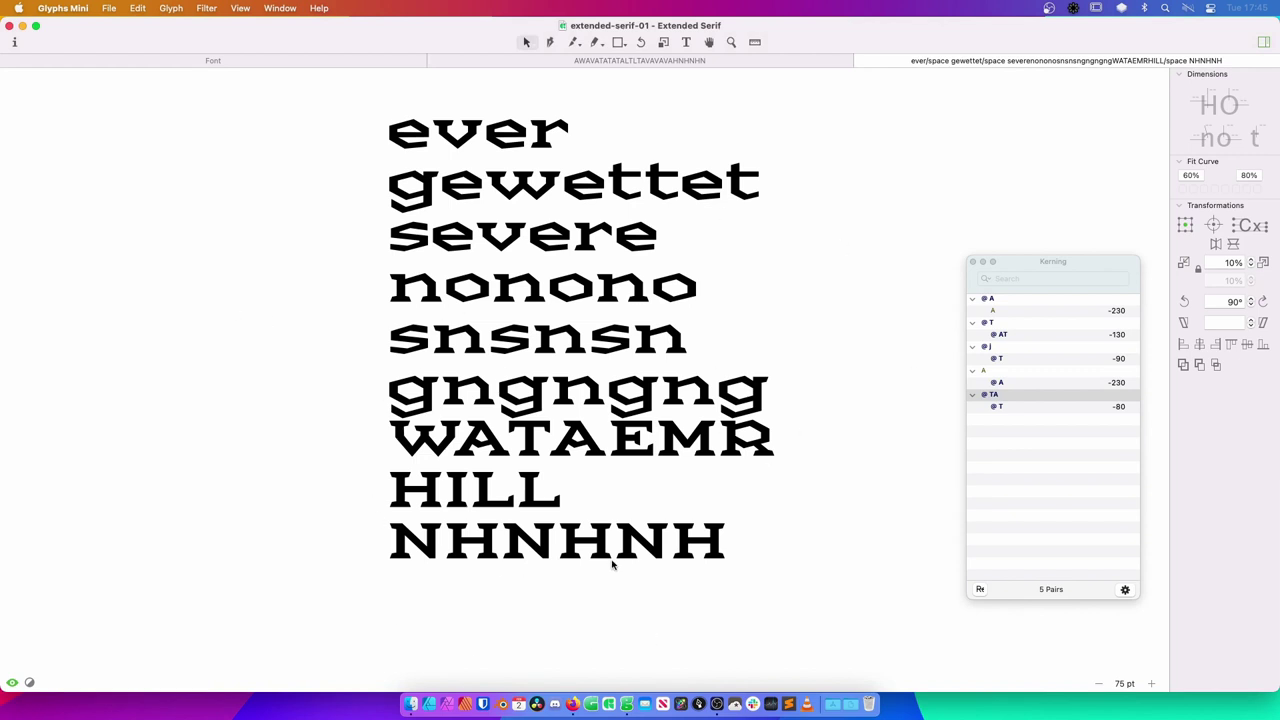
key(super+Tab)
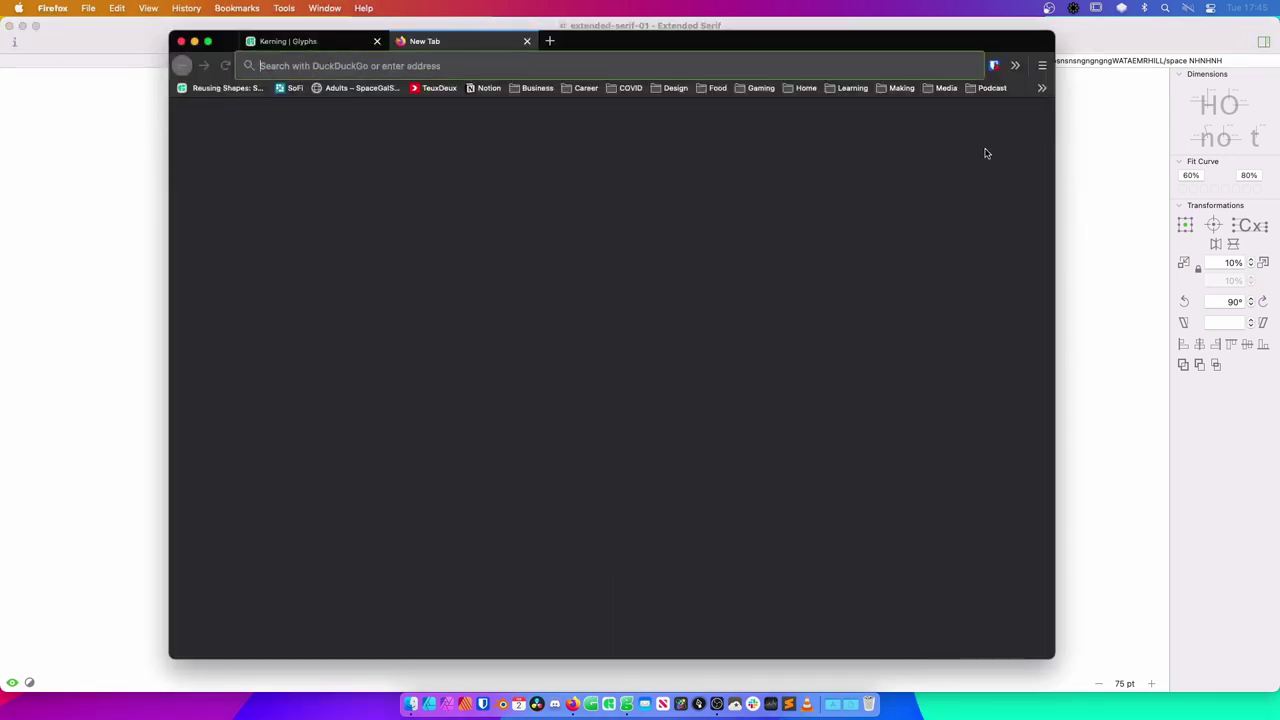
click(1078, 298)
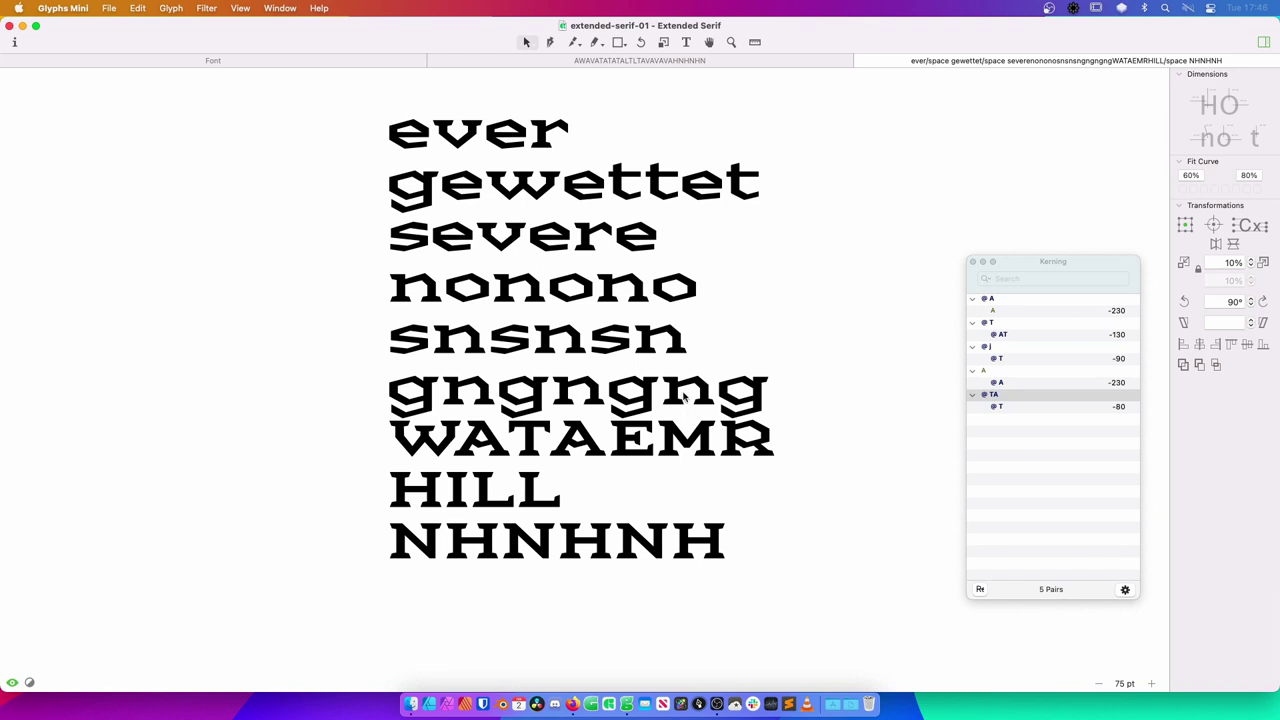
Close the middle proof tab and kerning list, show the font overview, and select z.
click(435, 61)
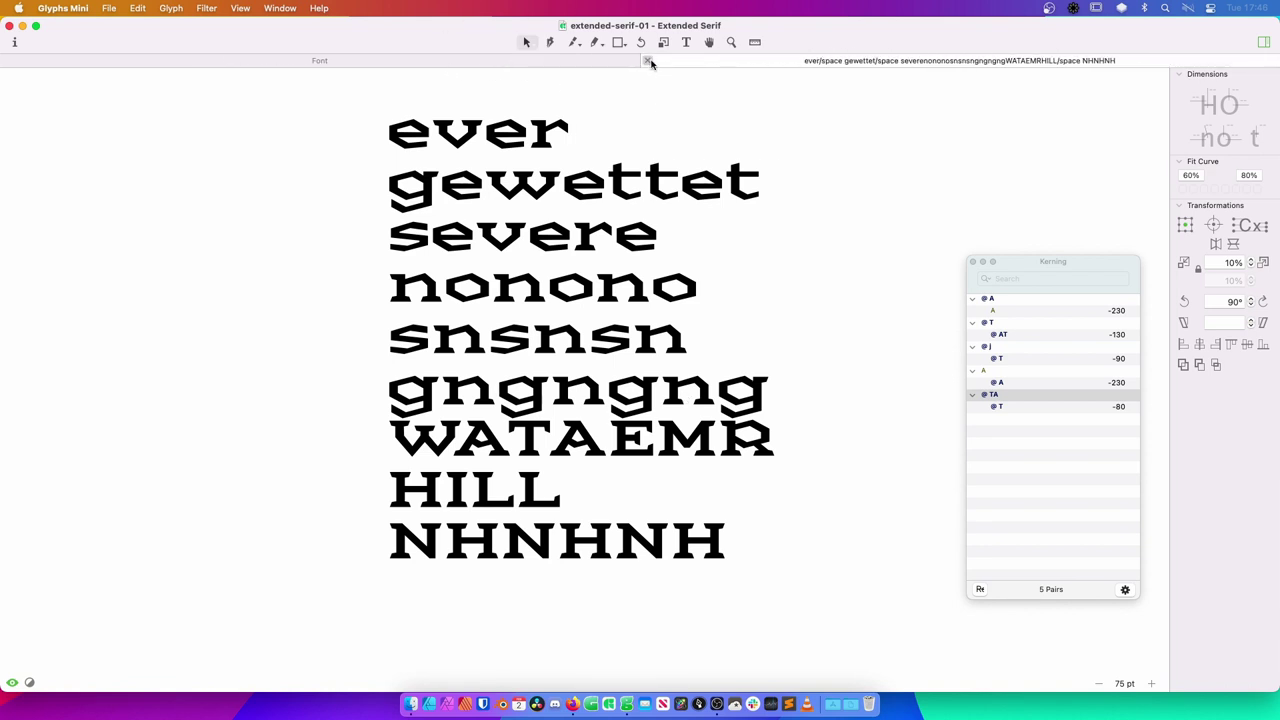
click(641, 58)
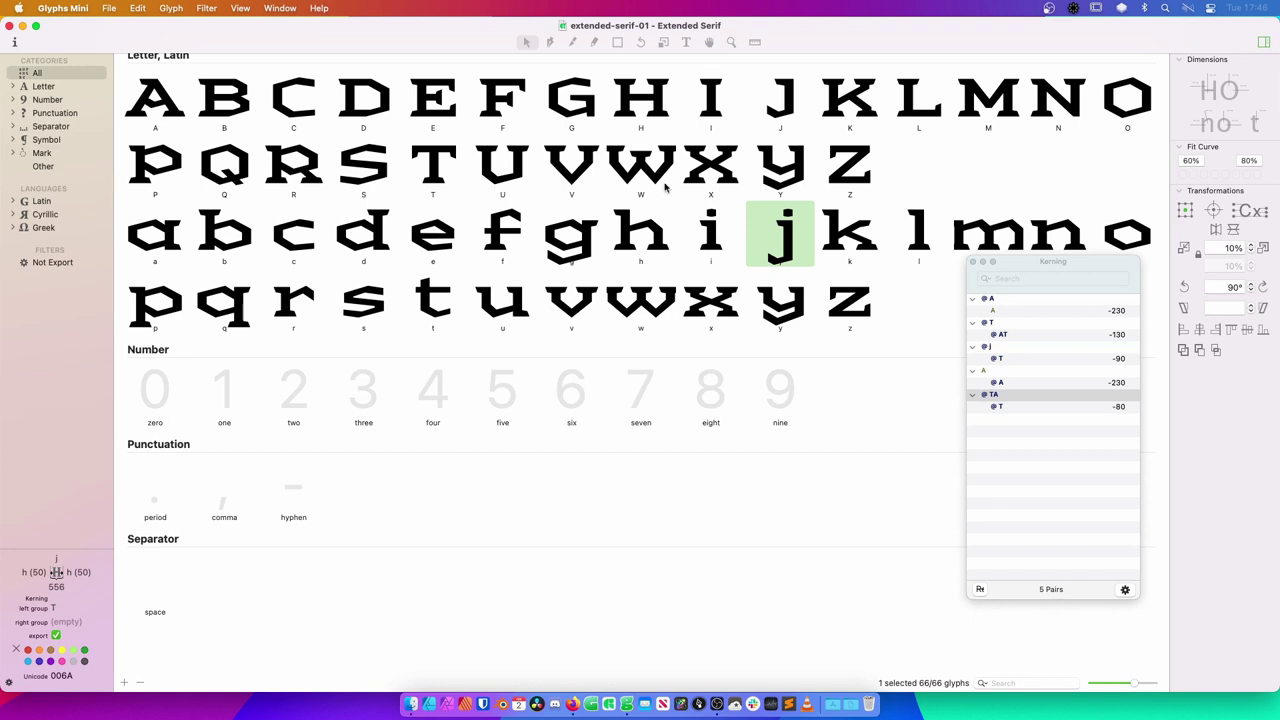
click(972, 261)
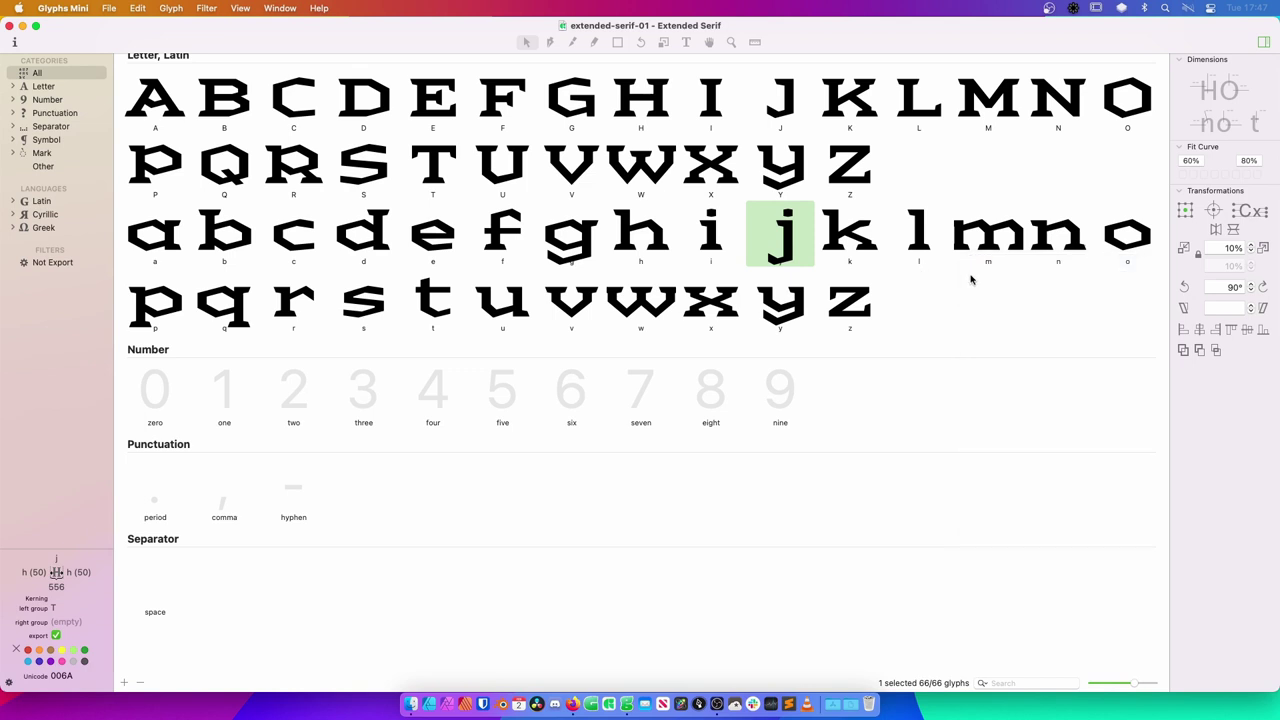
click(874, 326)
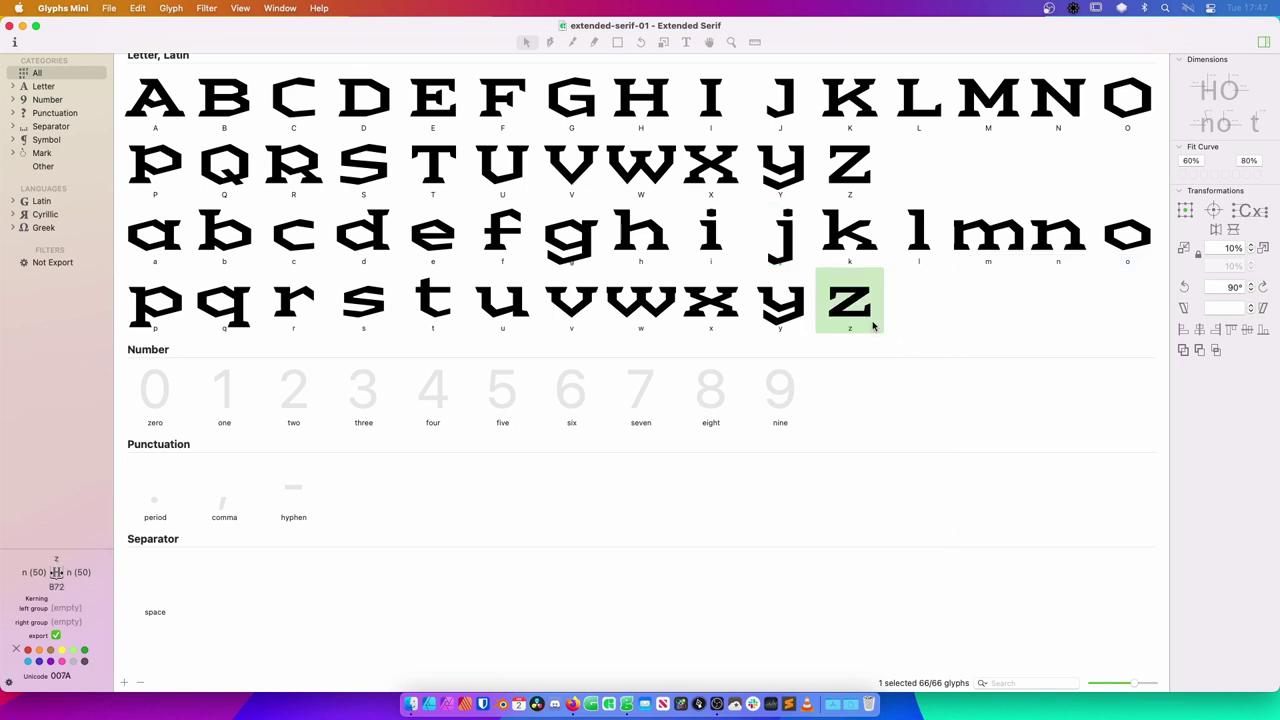
key(Down)
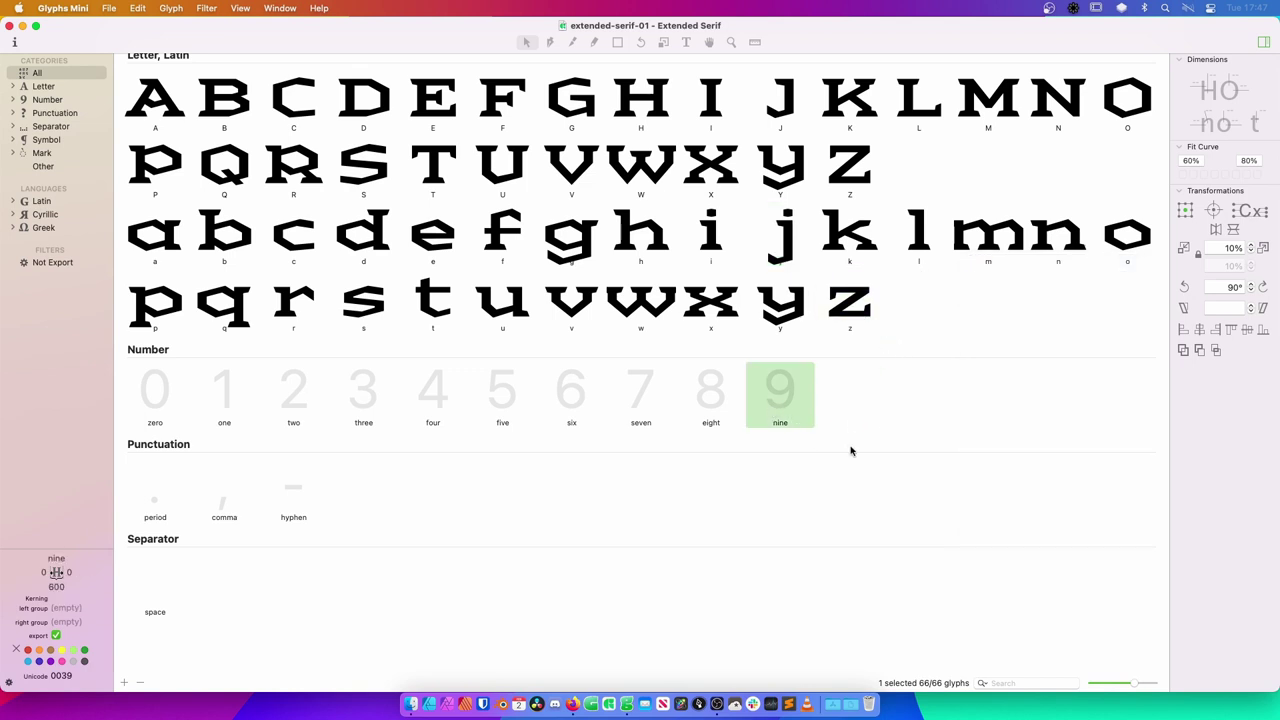